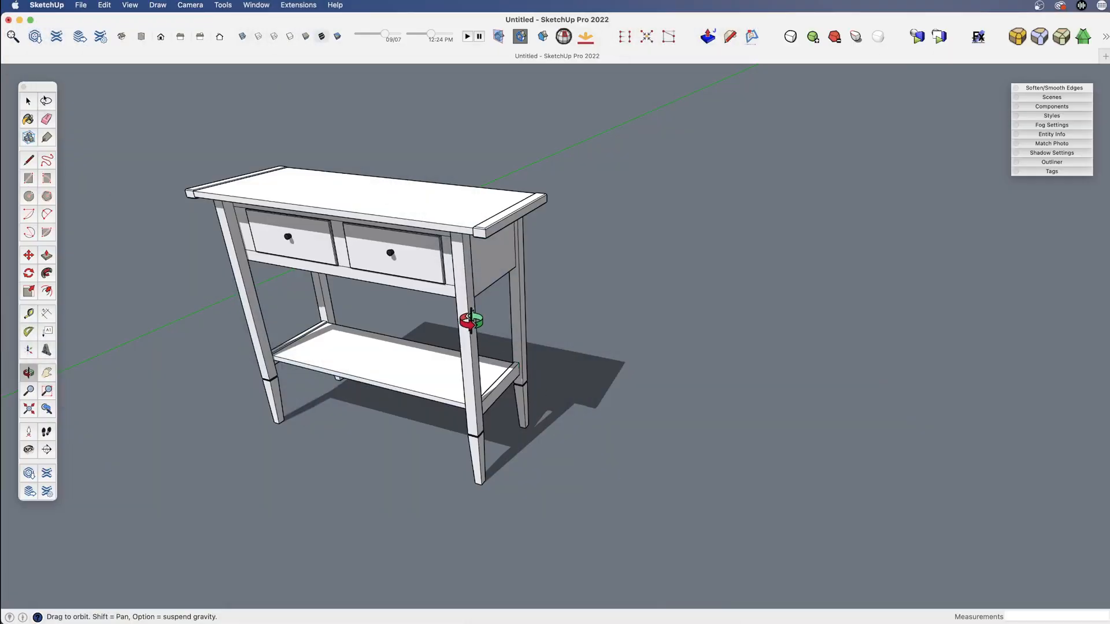
- Switch to Finder and preview the textures2 and textures photos of the wood planks, then return to the table model
mouse_move(466, 322)
left_mouse_down()
mouse_move(457, 288)
mouse_move(512, 337)
mouse_move(806, 354)
mouse_move(833, 270)
mouse_move(498, 293)
mouse_move(473, 332)
mouse_move(466, 310)
left_mouse_up()
scroll(472, 331, "down", 2)
key("h")
key("space")
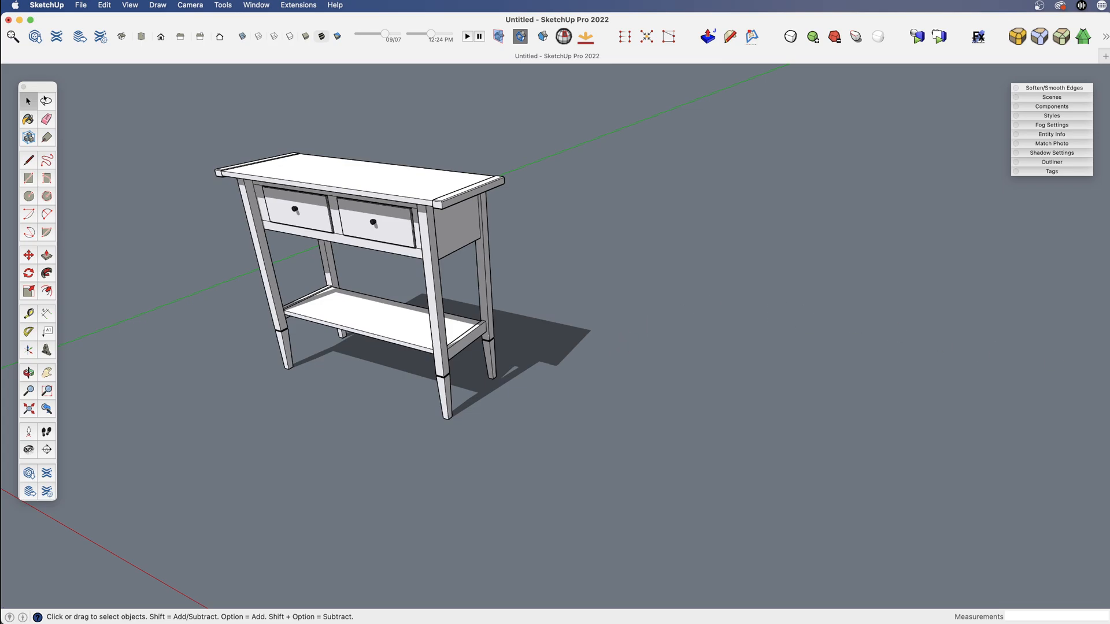
key("space")
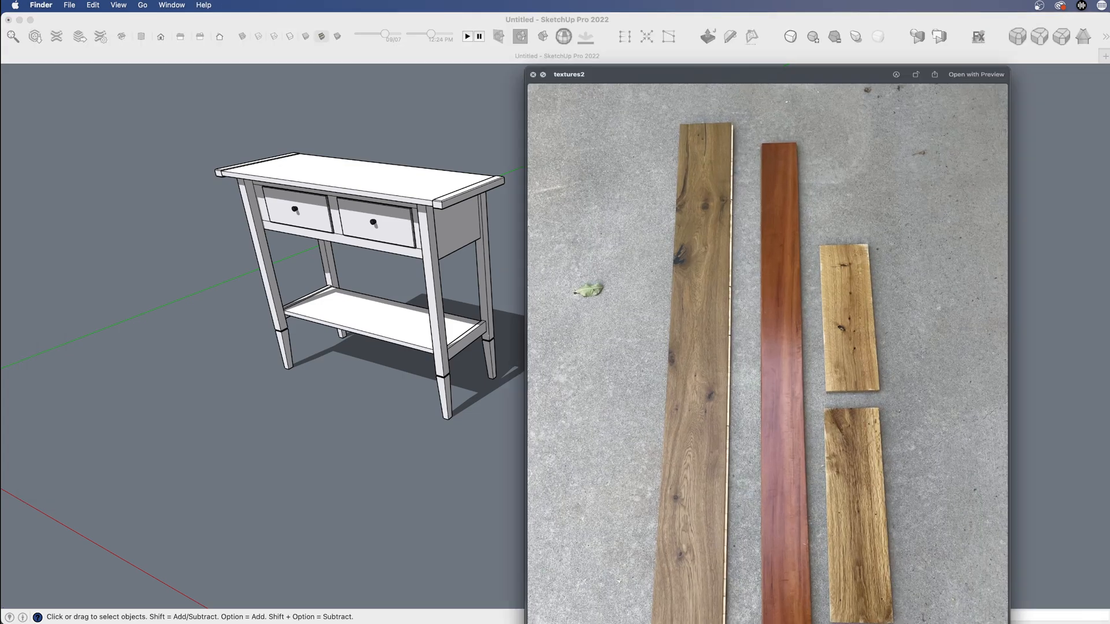
left_click_drag(724, 47, 651, 5)
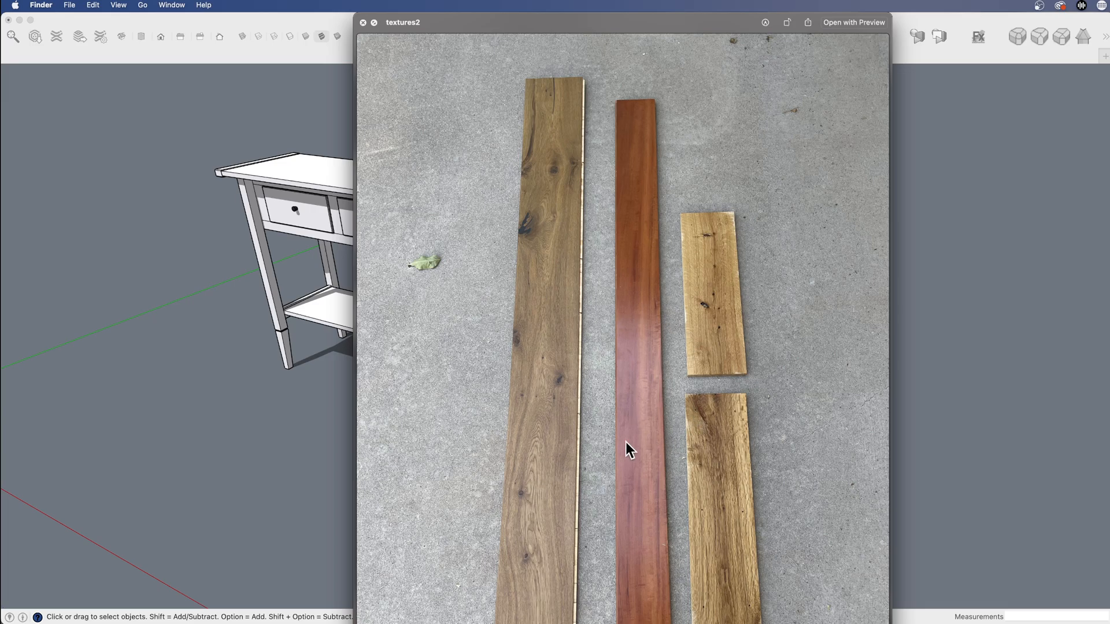
left_click_drag(644, 23, 440, 24)
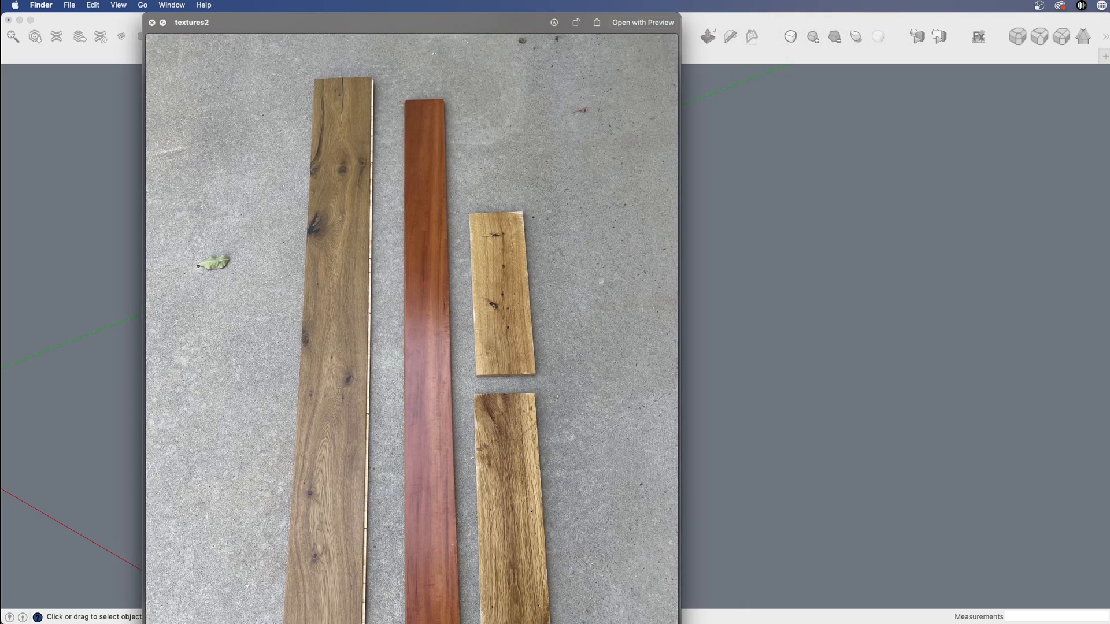
key("Up")
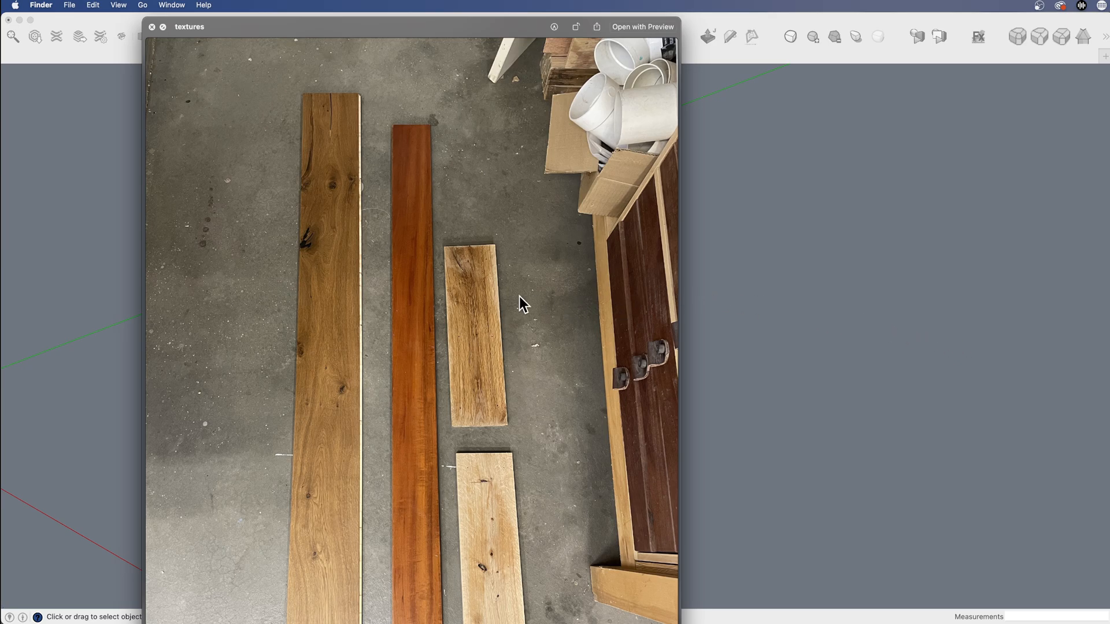
left_click(720, 299)
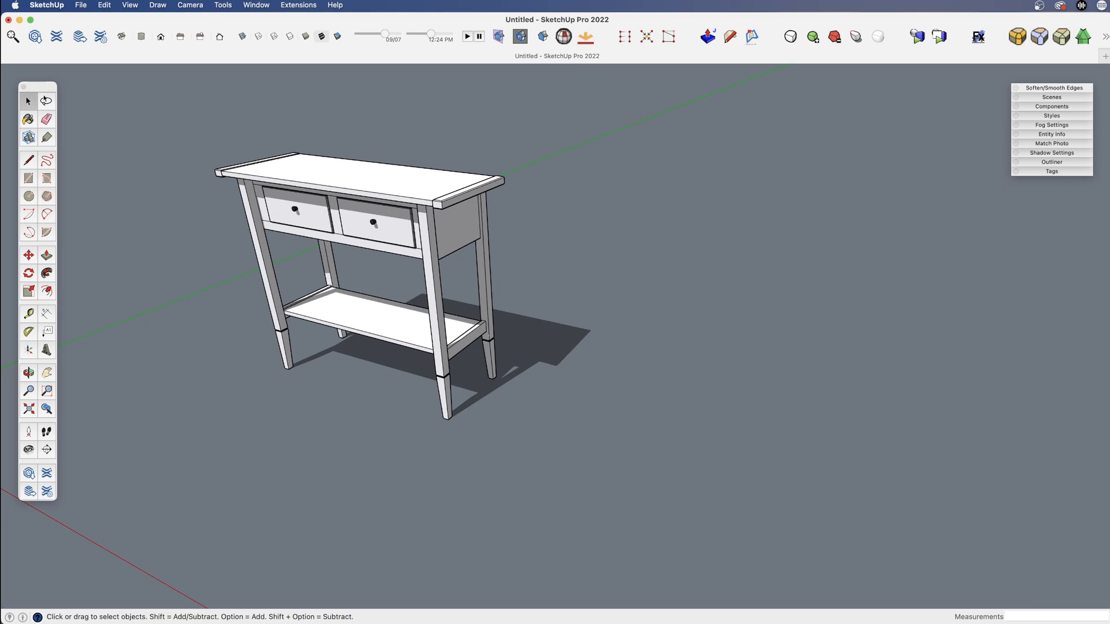
- Import the textures2 photo and place it flat on the ground beside the table, about 8' 2" high
left_click_drag(829, 297, 607, 315)
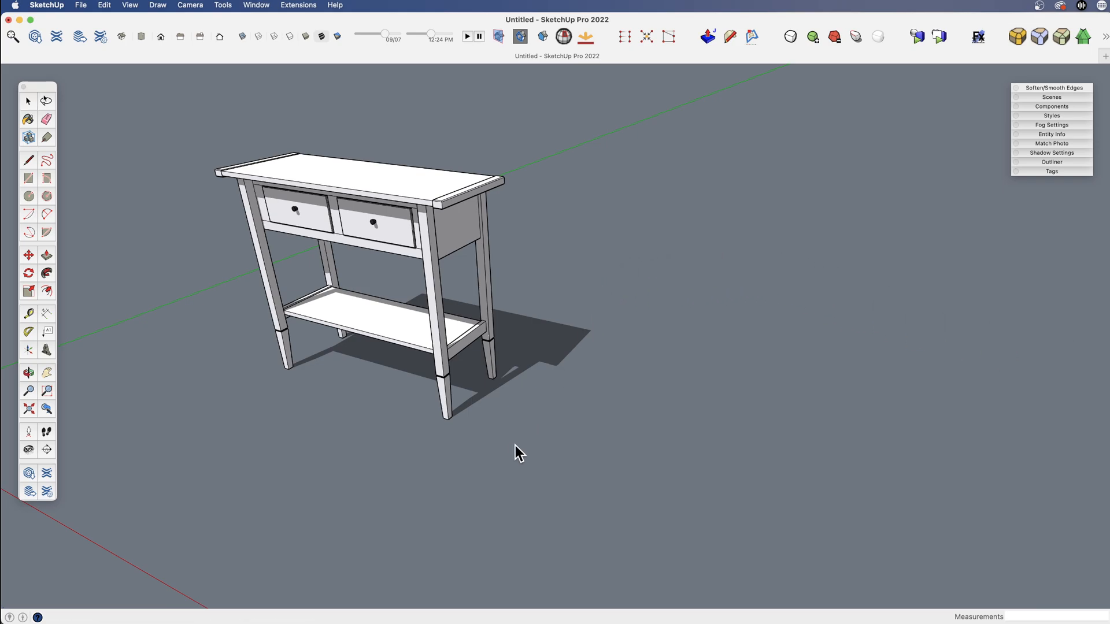
left_click(510, 485)
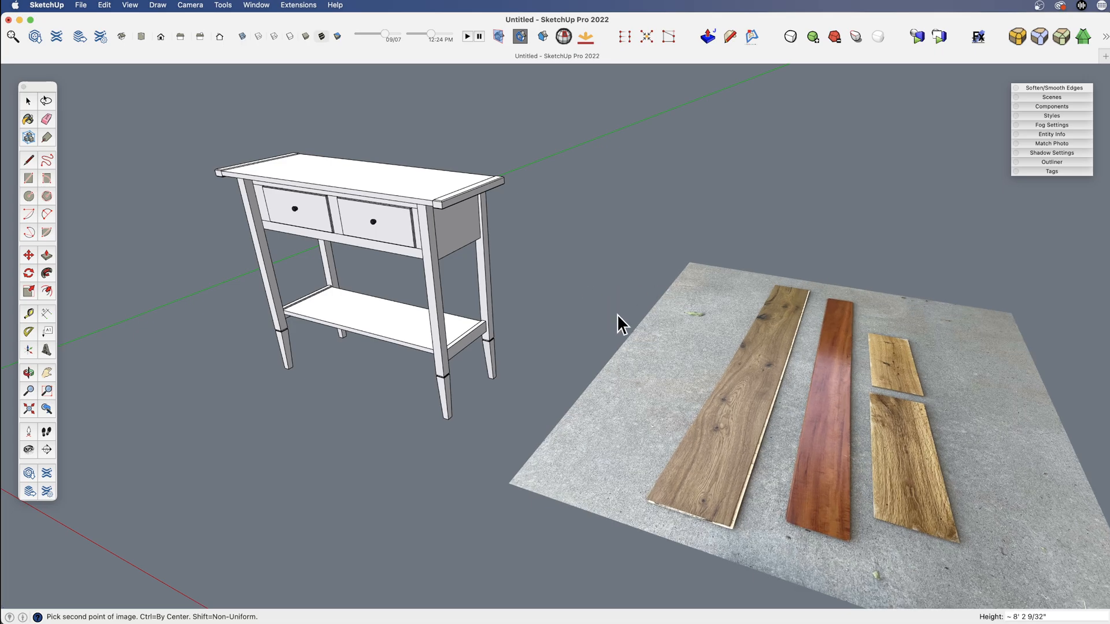
left_click(616, 314)
scroll(622, 346, "down", 3)
middle_click_drag(622, 346, 543, 475)
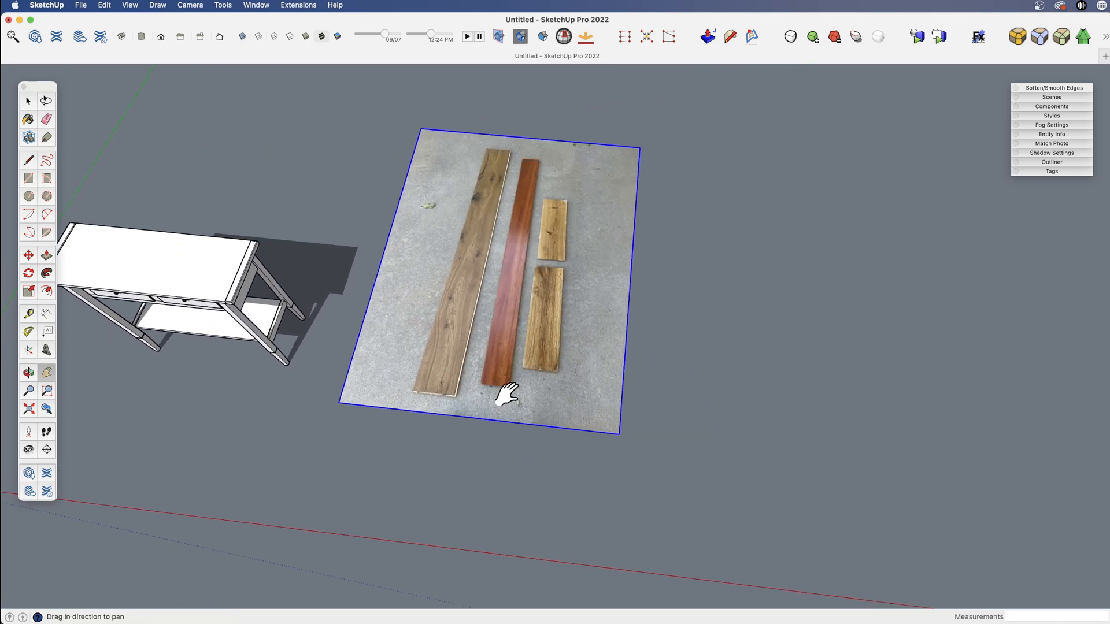
- Import the textures photo and place it flat beside the first photo at a similar size
scroll(513, 331, "up", 3)
middle_click_drag(513, 331, 540, 397)
scroll(748, 389, "up", 3)
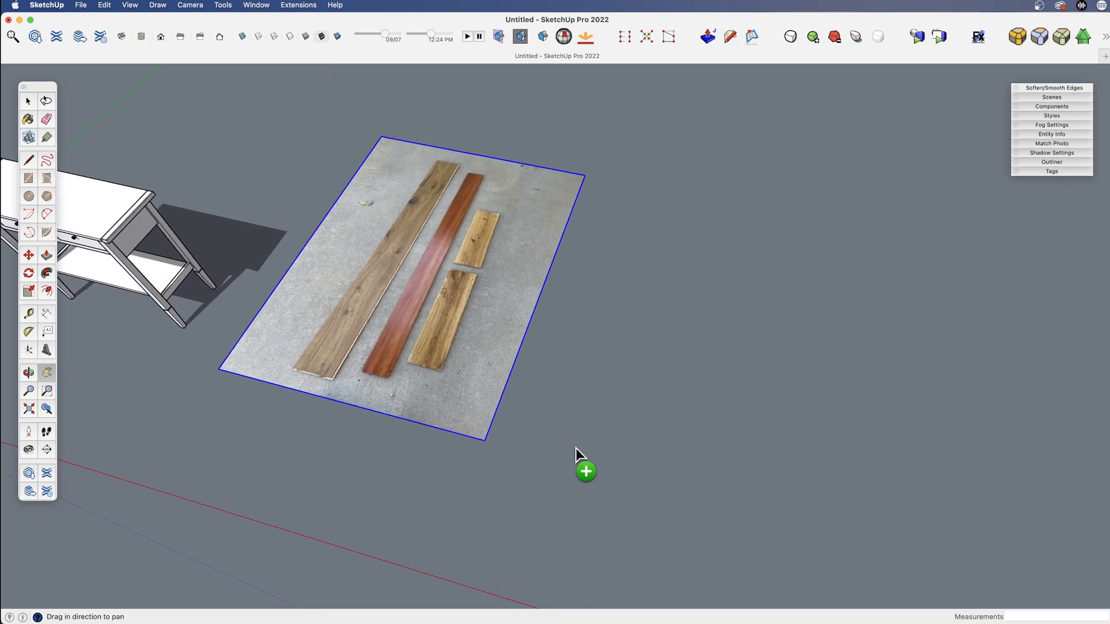
left_click_drag(576, 448, 531, 453)
left_click(531, 453)
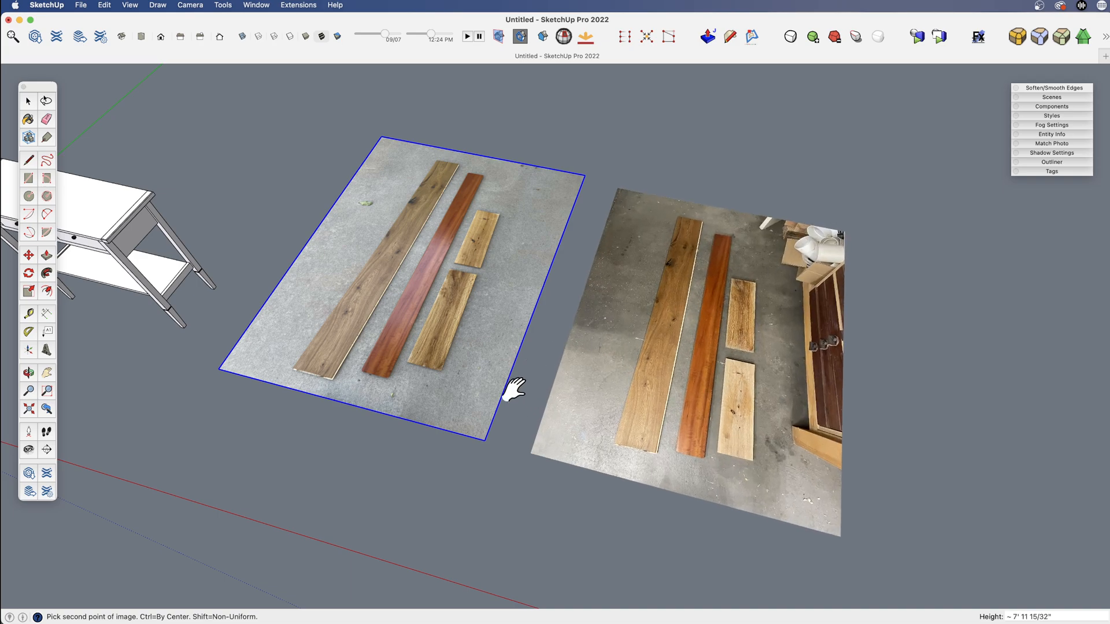
- Compare the wood planks in the two imported photos and view them alongside the table
mouse_move(513, 389)
middle_mouse_down("shift")
mouse_move(491, 347)
mouse_move(503, 402)
middle_mouse_up("shift")
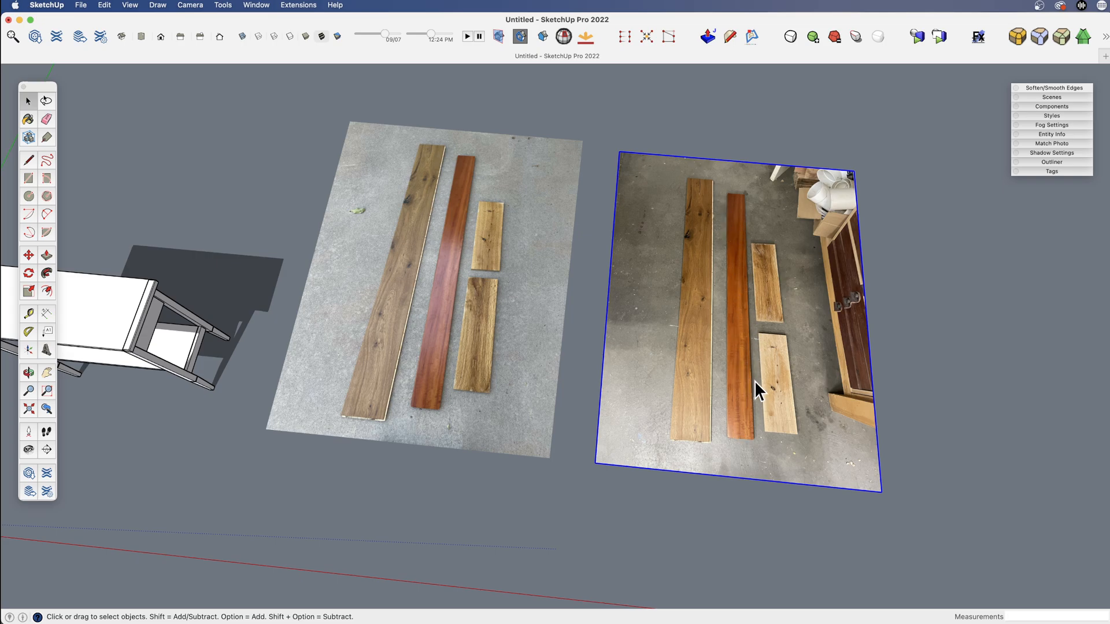
scroll(748, 377, "up", 5)
middle_click_drag(749, 374, 665, 399)
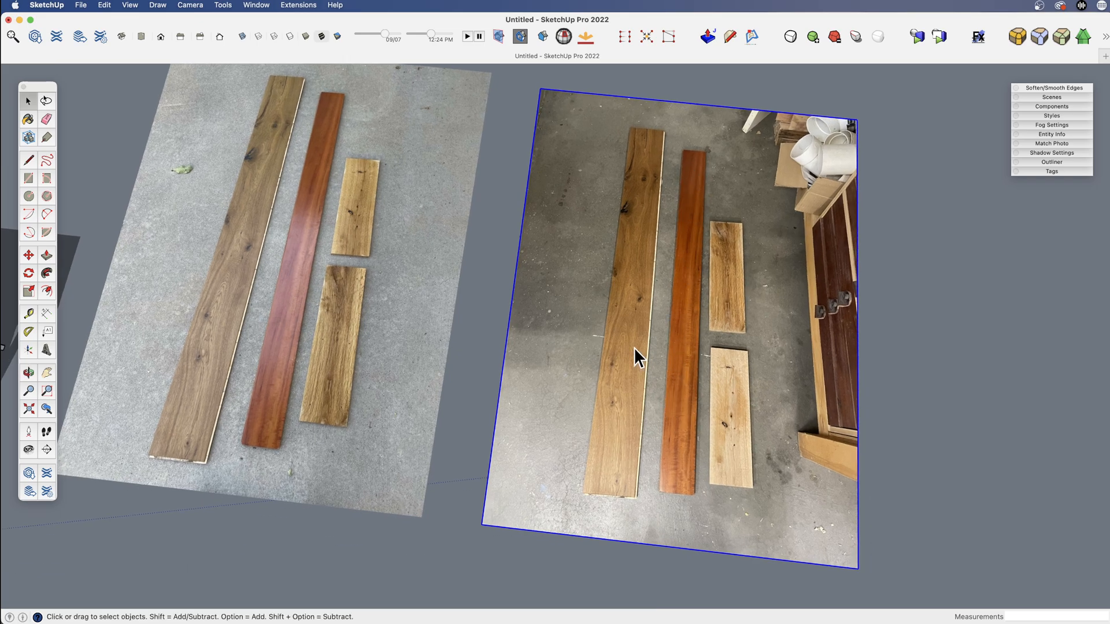
scroll(634, 346, "down", 3)
middle_click_drag(545, 359, 575, 377)
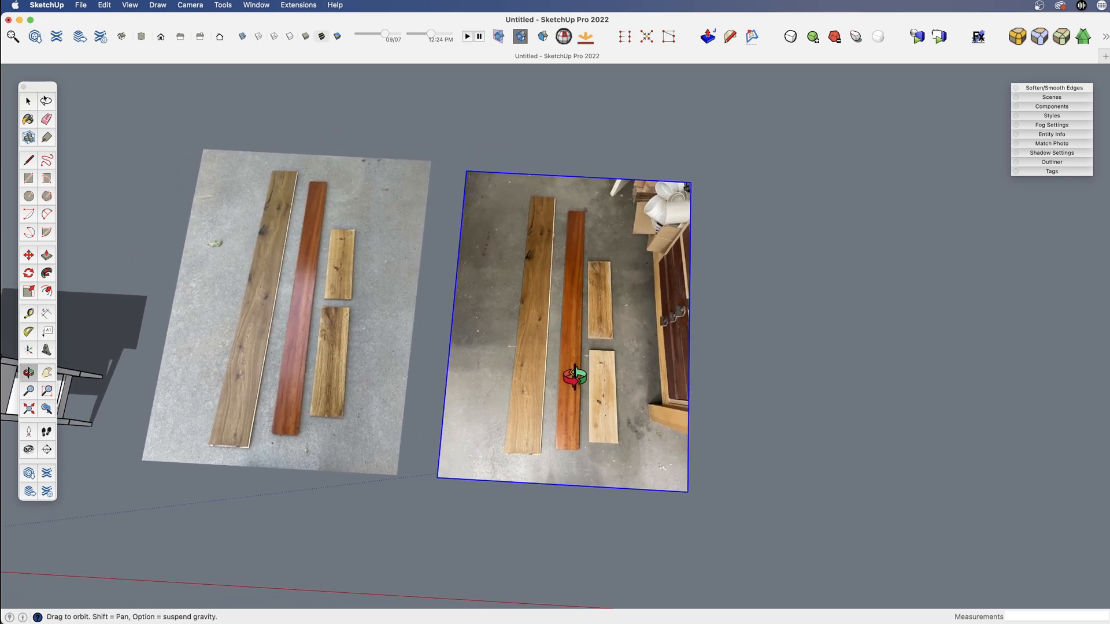
middle_click_drag(447, 334, 736, 335, "shift")
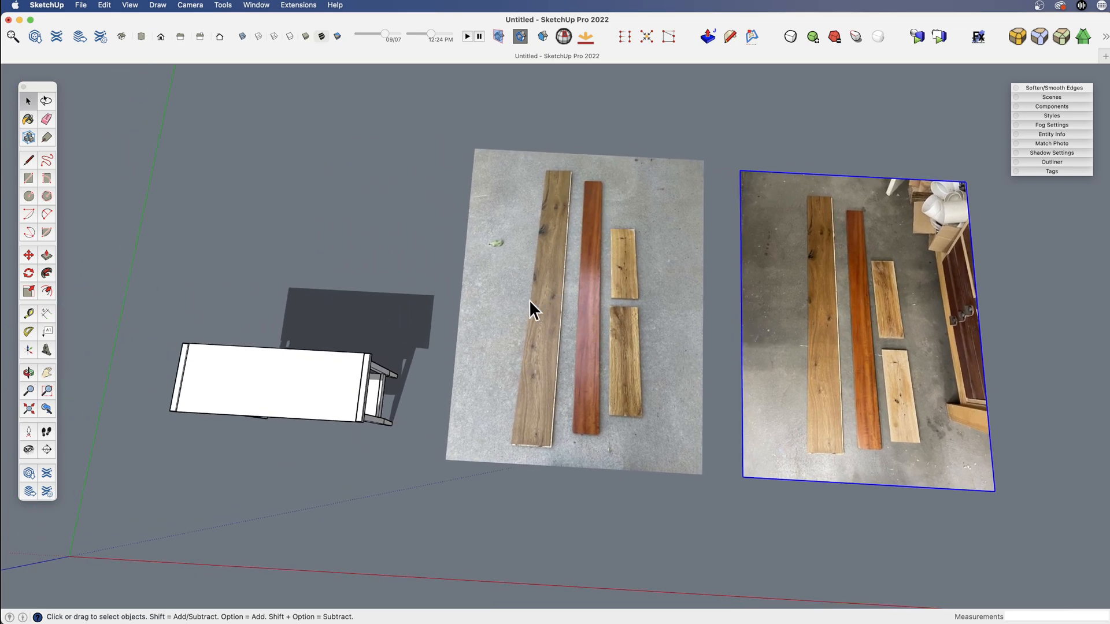
scroll(532, 338, "up", 2)
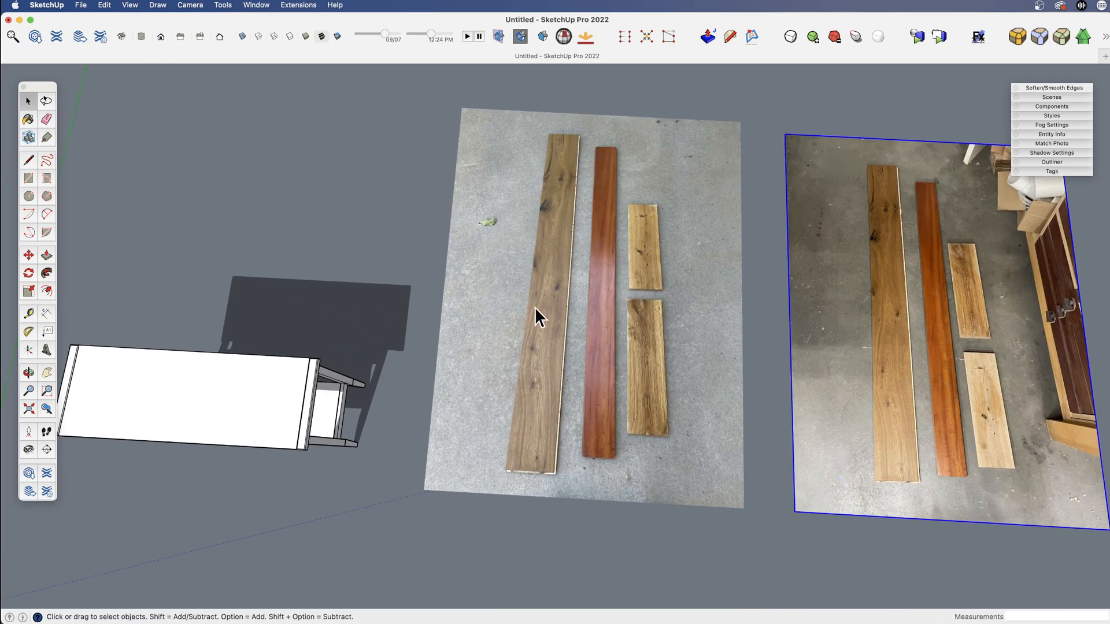
scroll(540, 418, "up", 2)
middle_click_drag(551, 323, 519, 325)
- Show the materials used in the model and explode the textures2 photo into a textured face
left_click(518, 324)
scroll(509, 322, "down", 3)
right_click(509, 303)
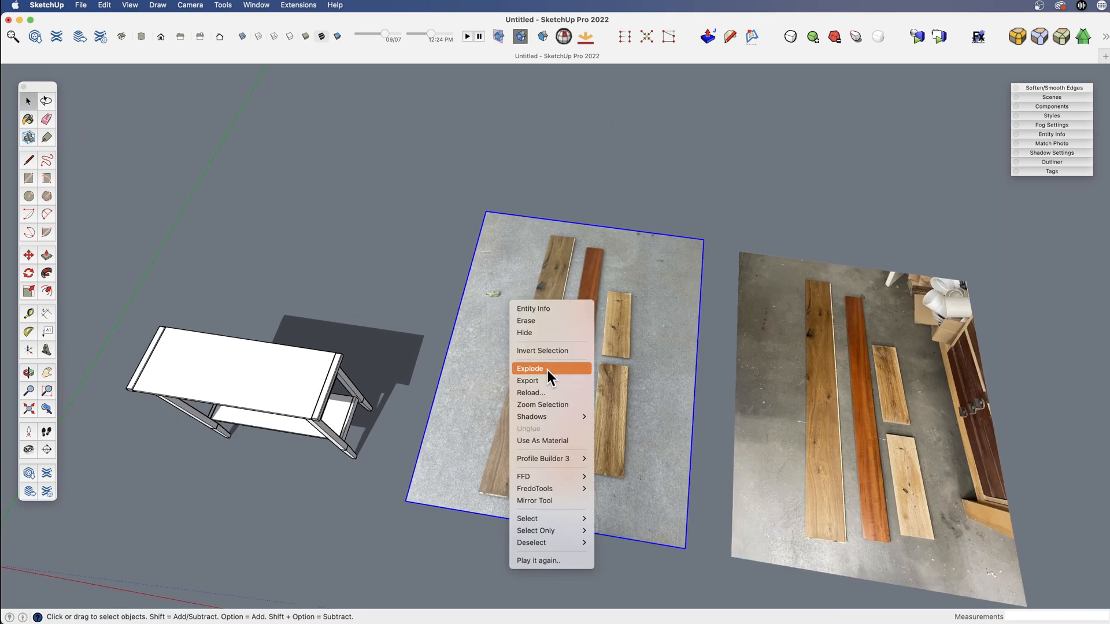
left_click(27, 119)
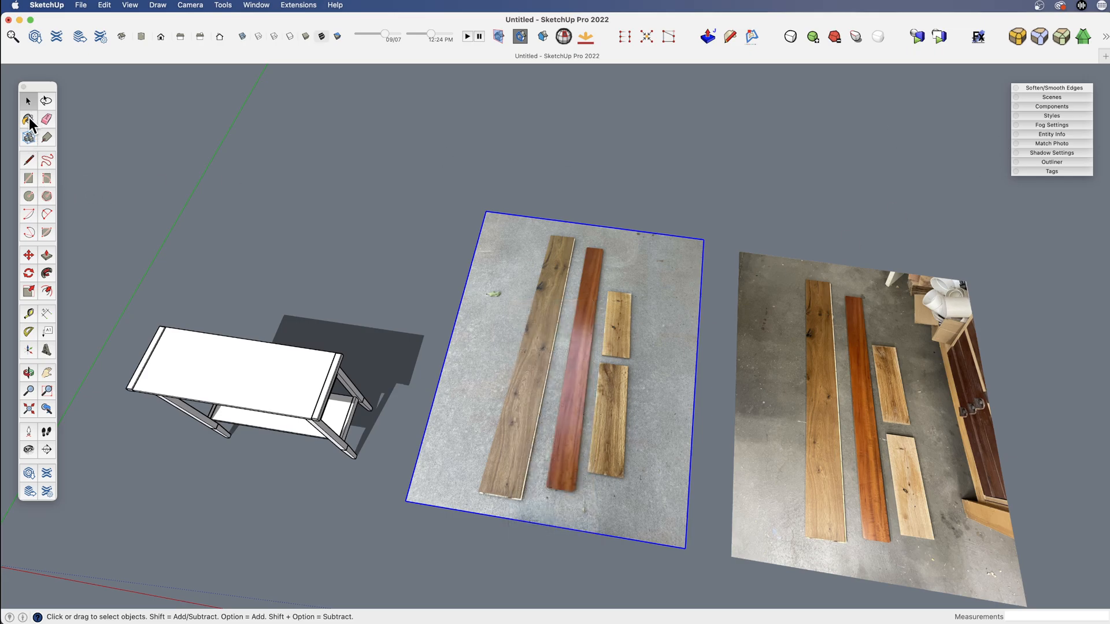
mouse_move(1037, 218)
left_mouse_down()
mouse_move(902, 124)
mouse_move(975, 83)
left_mouse_up()
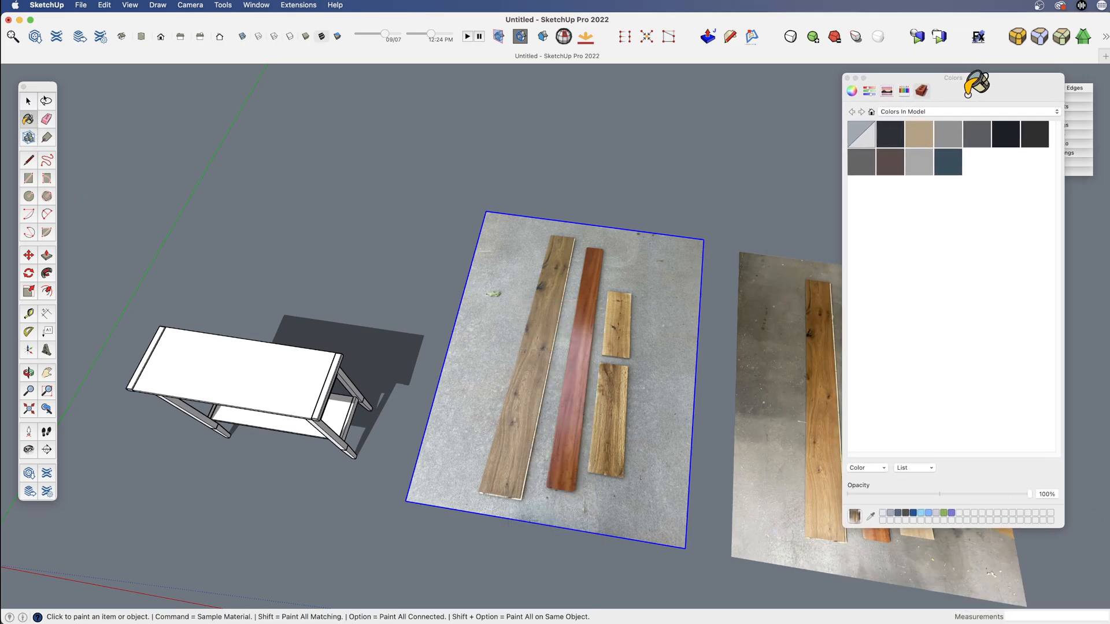
key("space")
right_click(493, 304)
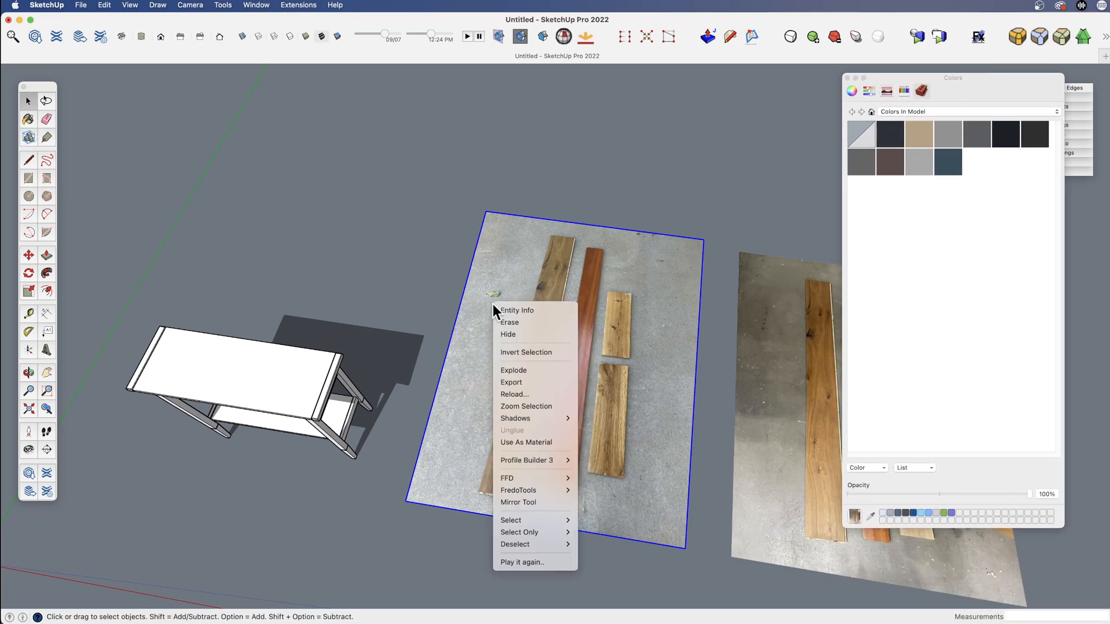
left_click(519, 371)
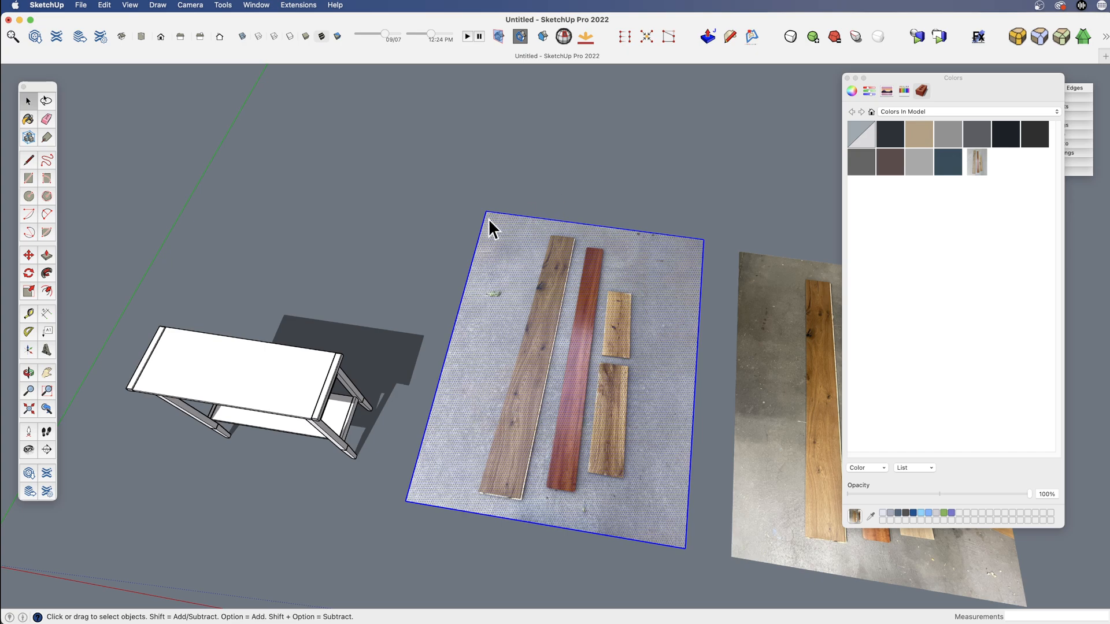
- Draw a rectangle about 7' 1" by 9 1/2" over the longest plank on the exploded photo
middle_click_drag(570, 261, 541, 324)
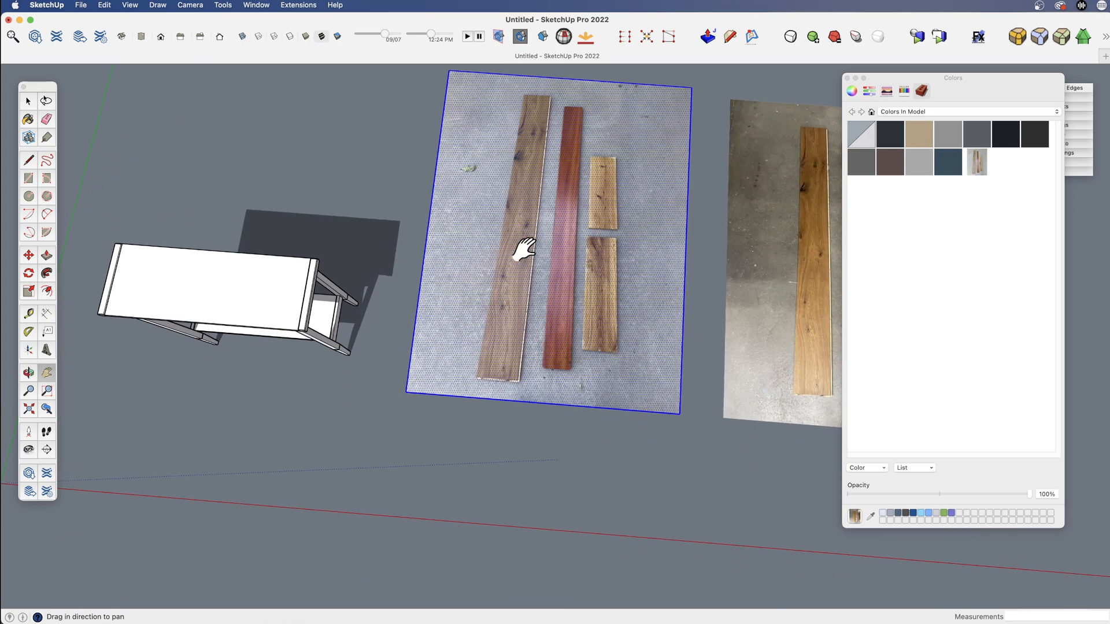
middle_click_drag(520, 250, 538, 347, "shift")
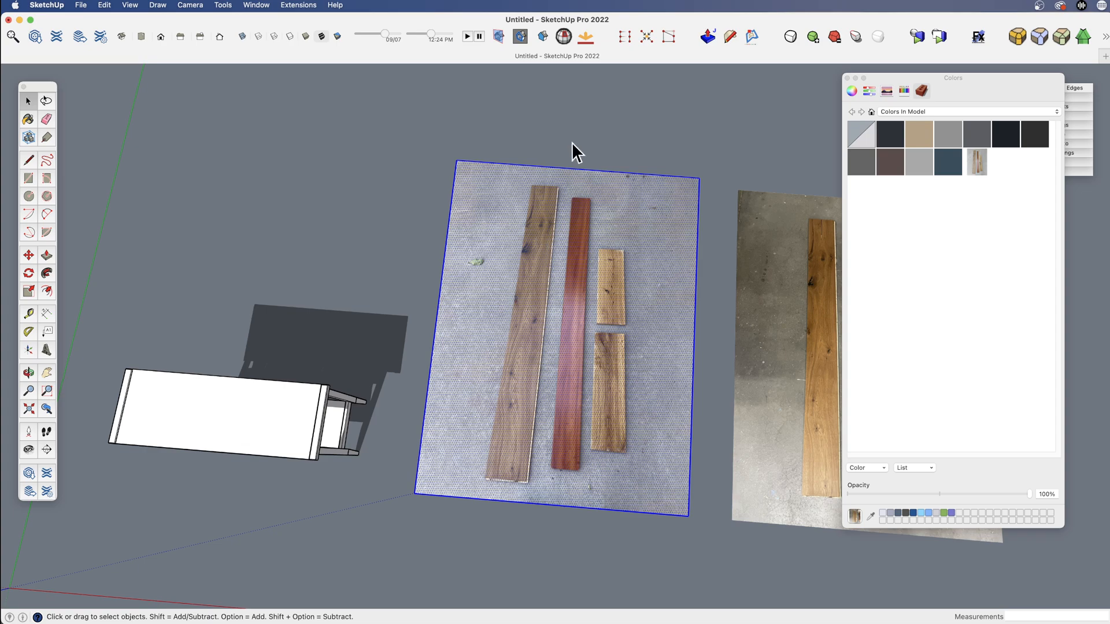
scroll(519, 401, "up", 3)
key("r")
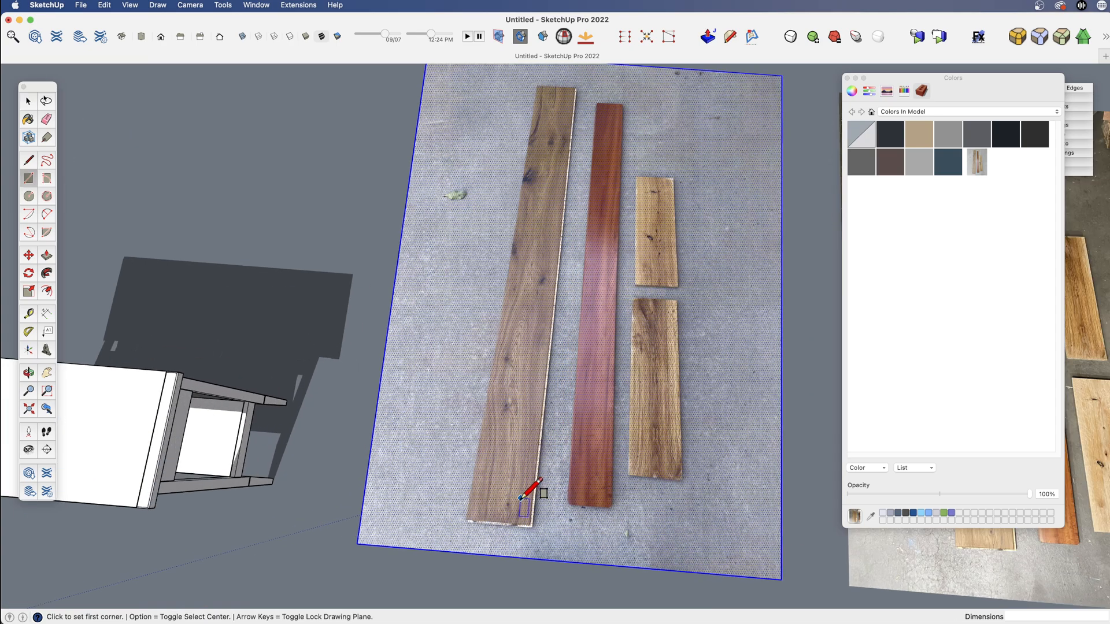
left_click(527, 521)
scroll(529, 521, "down", 2)
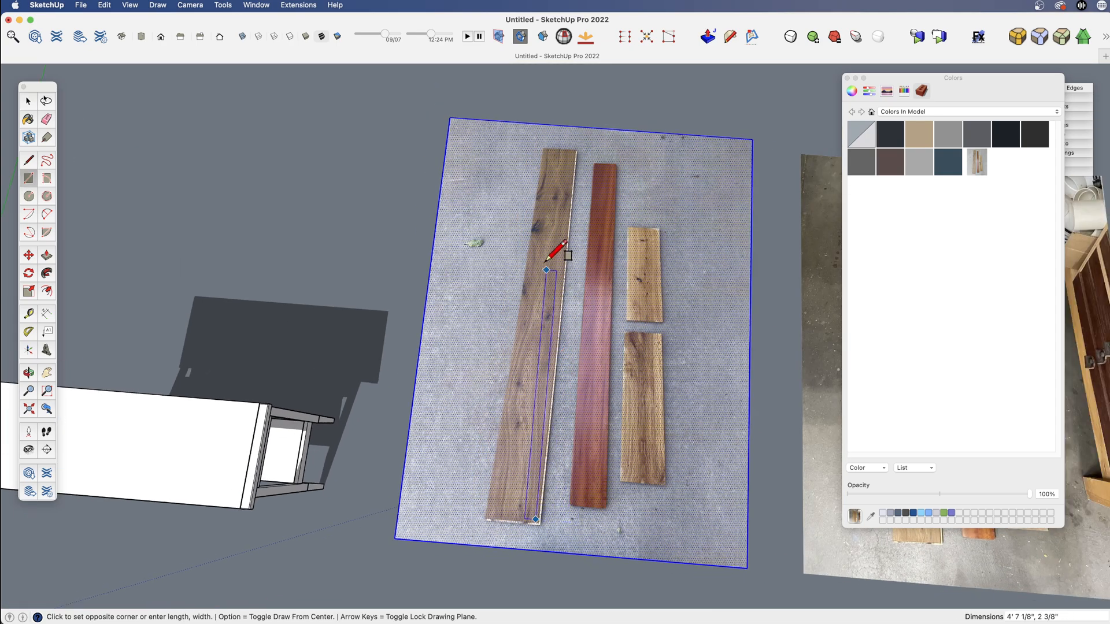
left_click(528, 149)
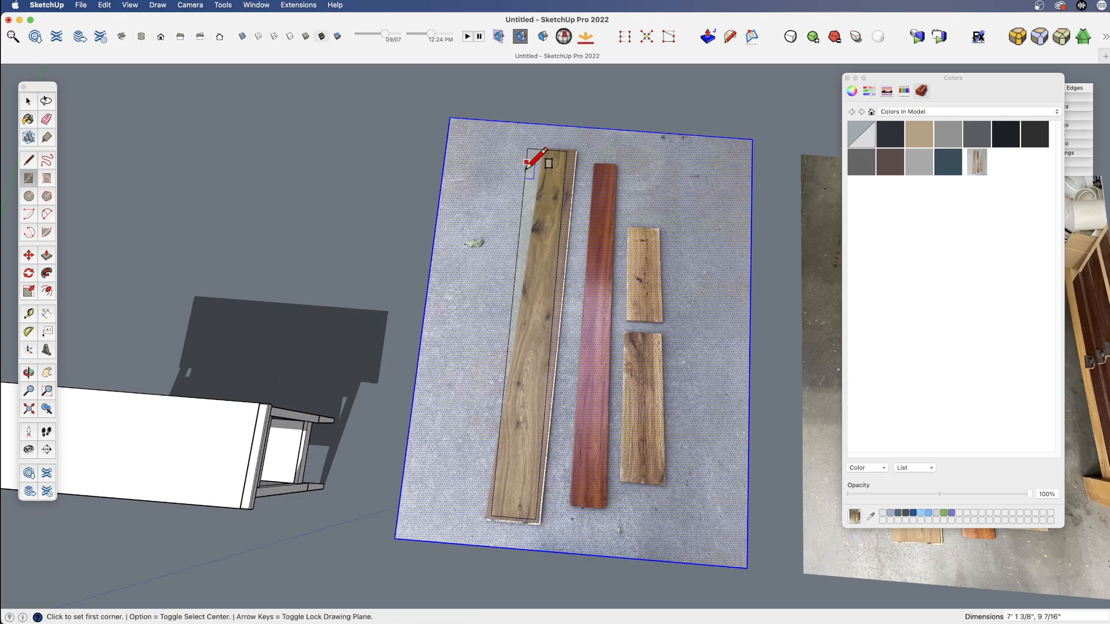
key("space")
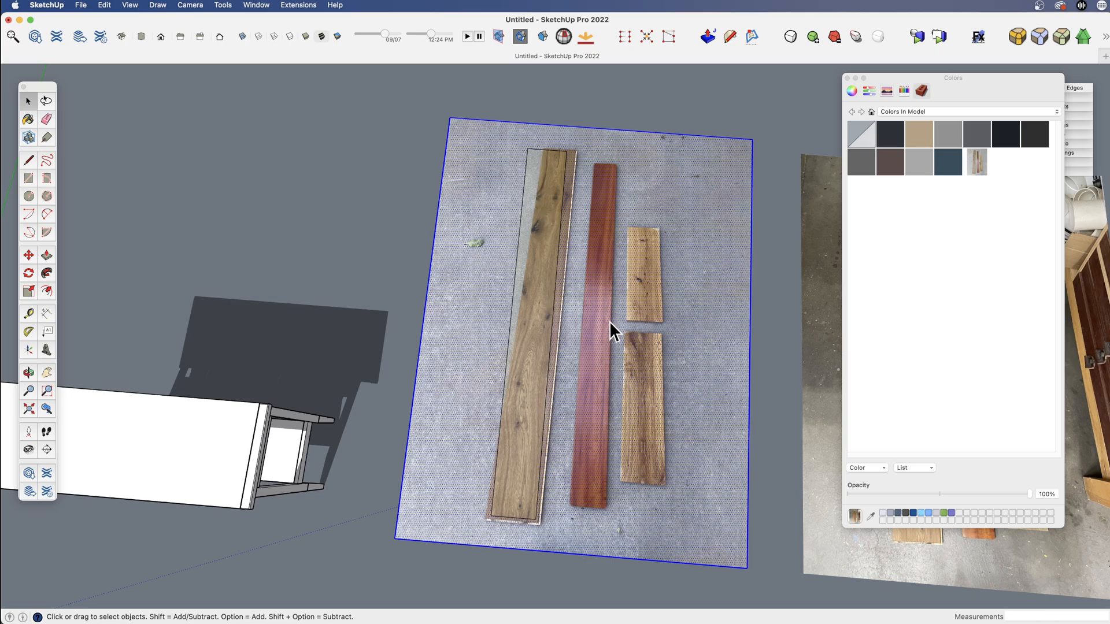
- Start texture positioning on the rectangle over the longest plank and turn off Fixed Pins
left_click(542, 195)
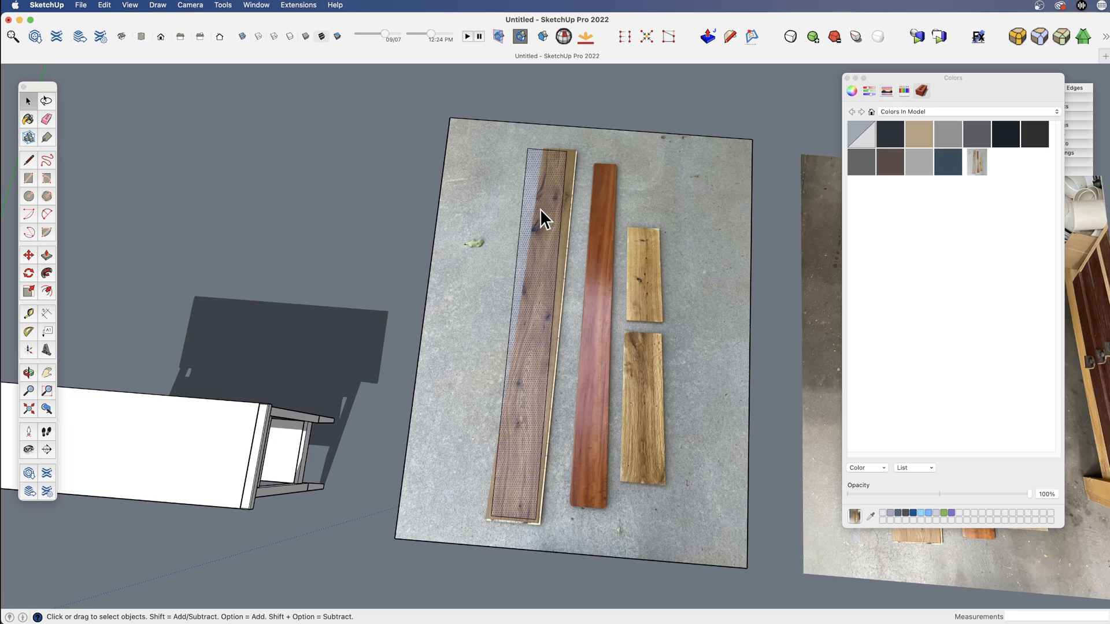
right_click(541, 217)
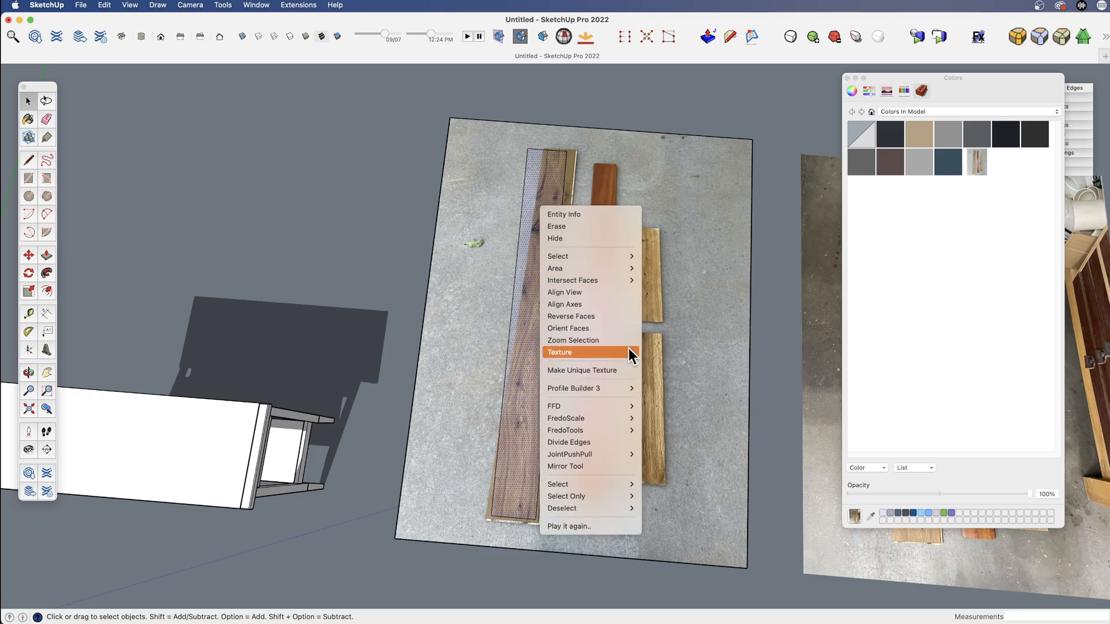
mouse_move(627, 353)
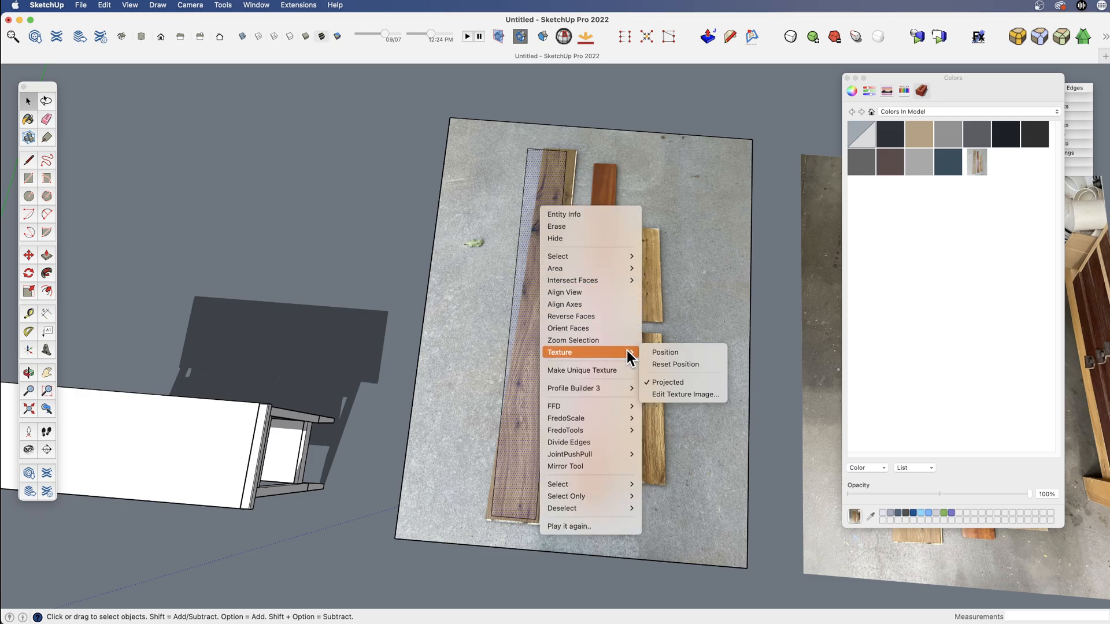
left_click(671, 352)
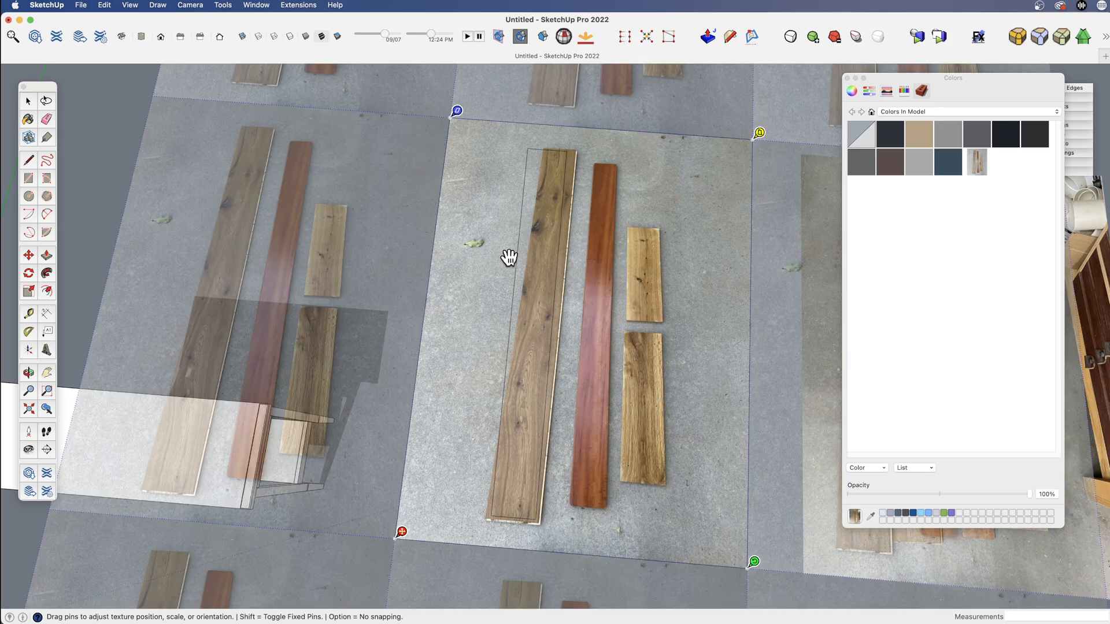
scroll(428, 249, "down", 2)
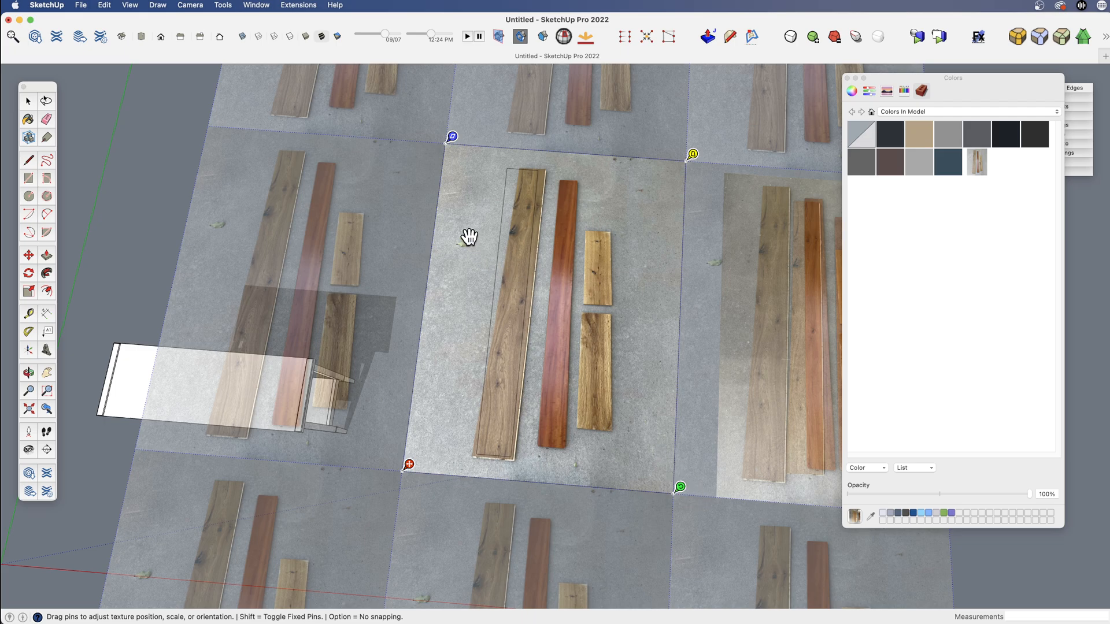
right_click(470, 209)
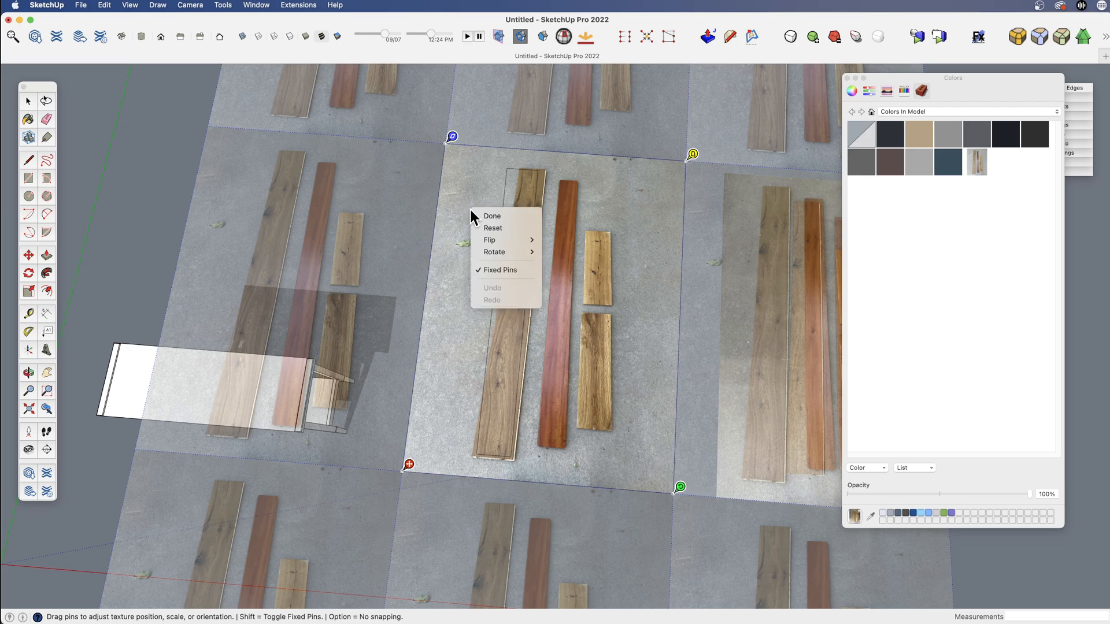
left_click(498, 268)
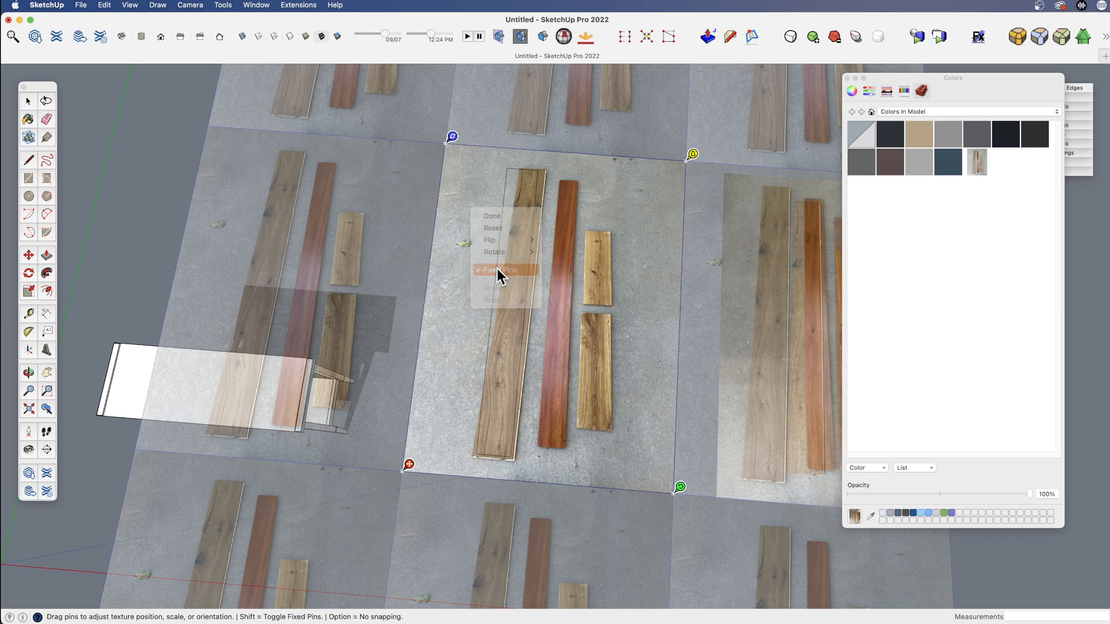
right_click(452, 204)
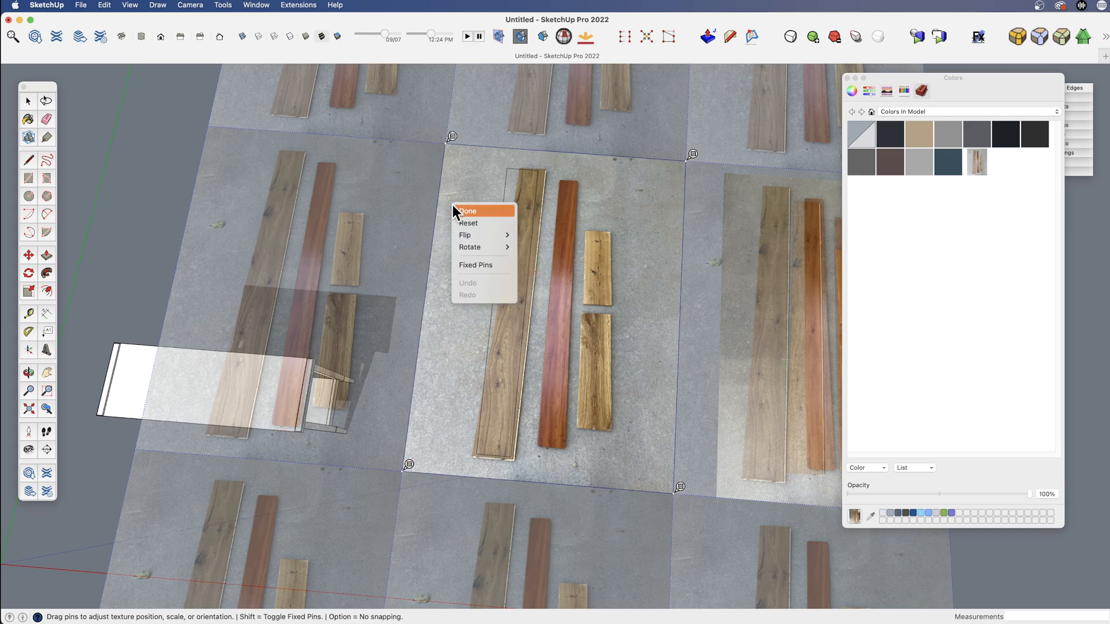
- Turn Fixed Pins on to show the fixed pin set, and switch back to free pins
left_click(479, 264)
right_click(467, 236)
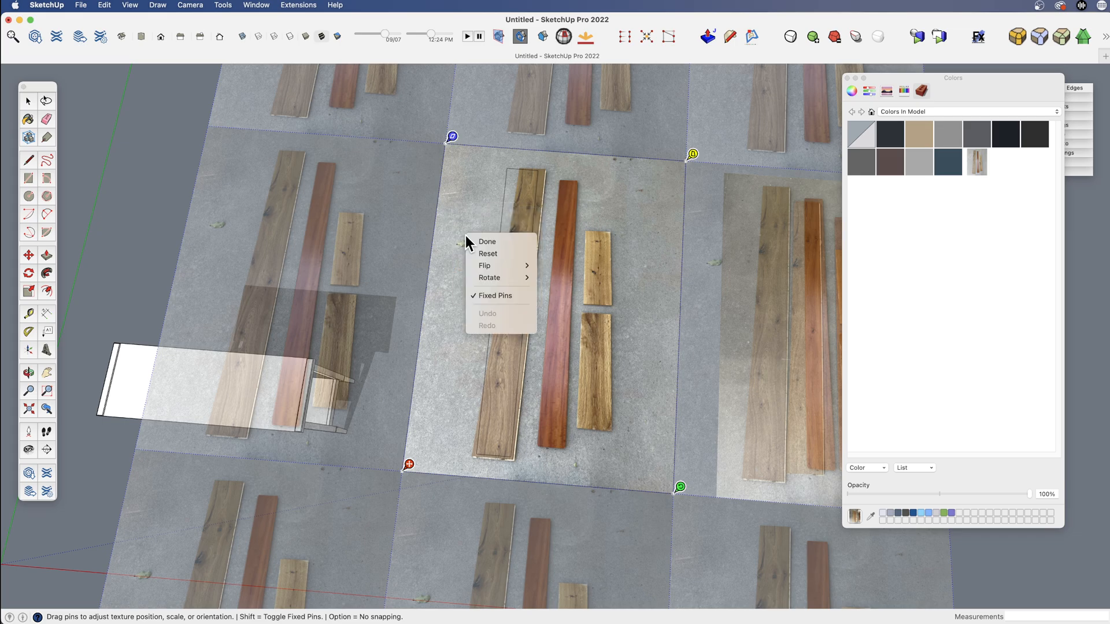
left_click(497, 296)
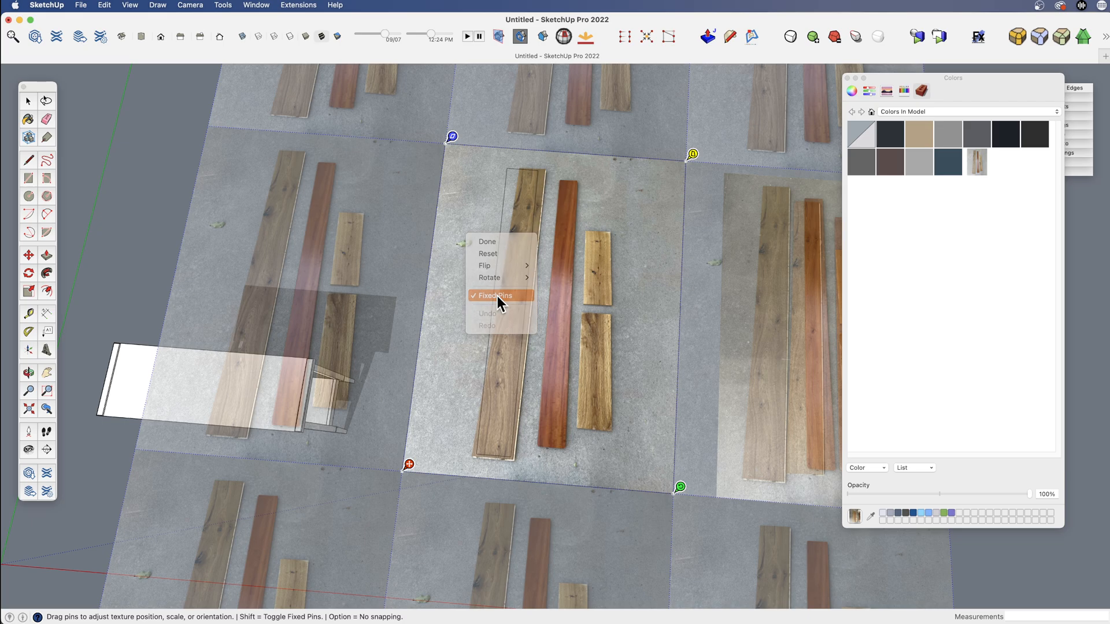
- Lift the two upper texture pins and place them on the upper corners of the longest plank in the photo
left_click(452, 138)
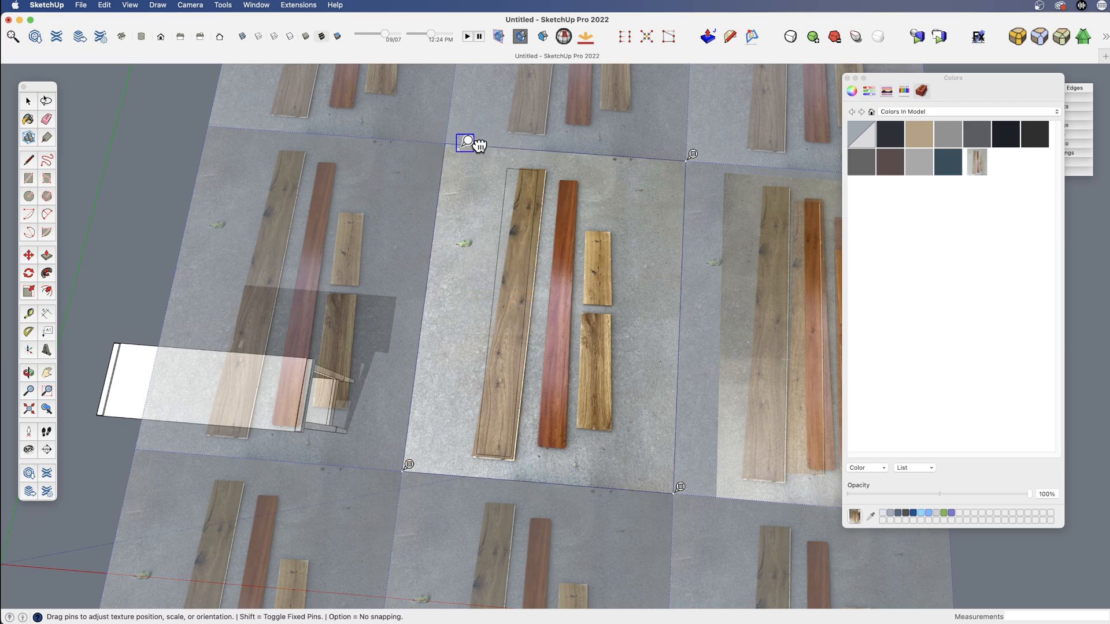
scroll(526, 166, "up", 5)
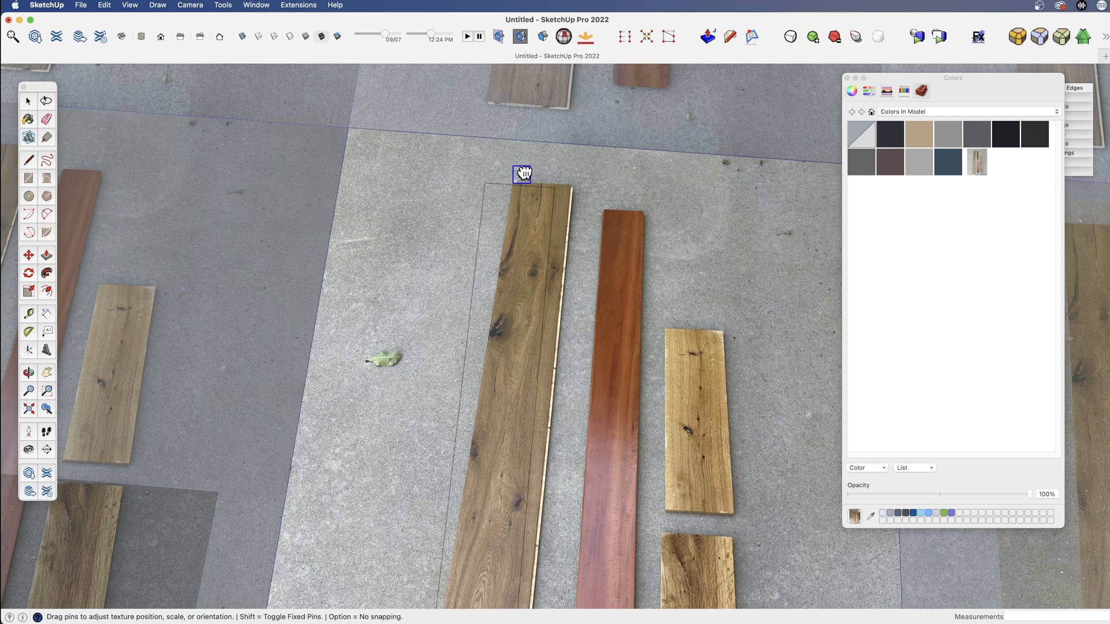
scroll(526, 174, "down", 4)
scroll(512, 183, "up", 6)
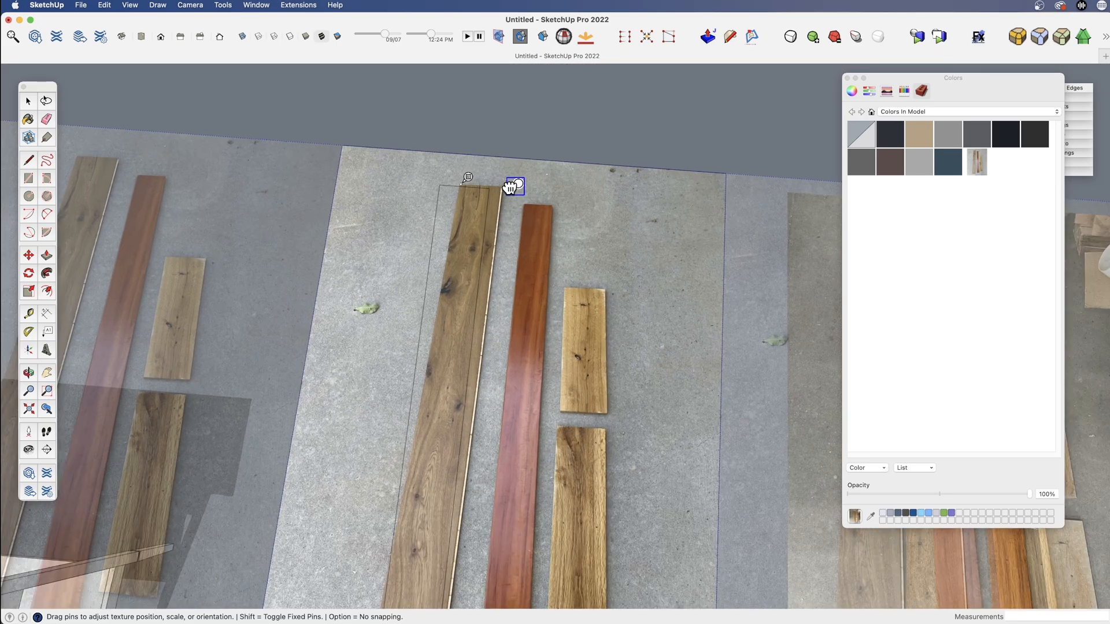
left_click(500, 185)
scroll(491, 165, "down", 2)
scroll(490, 157, "down", 4)
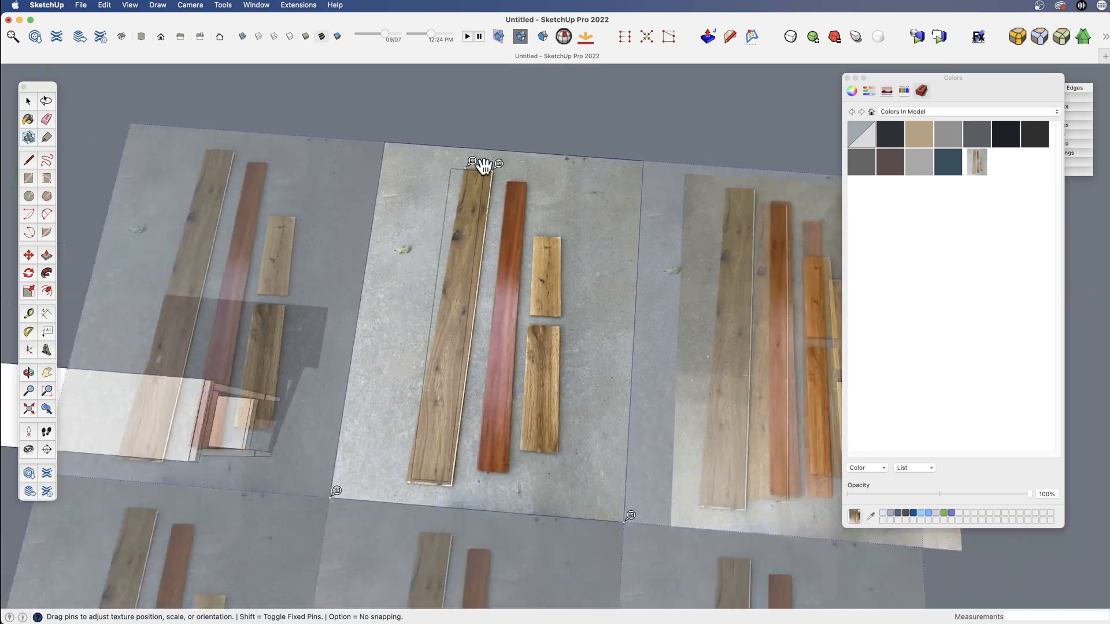
- Lift the two lower texture pins and place them on the lower corners of the longest plank
scroll(337, 493, "up", 5)
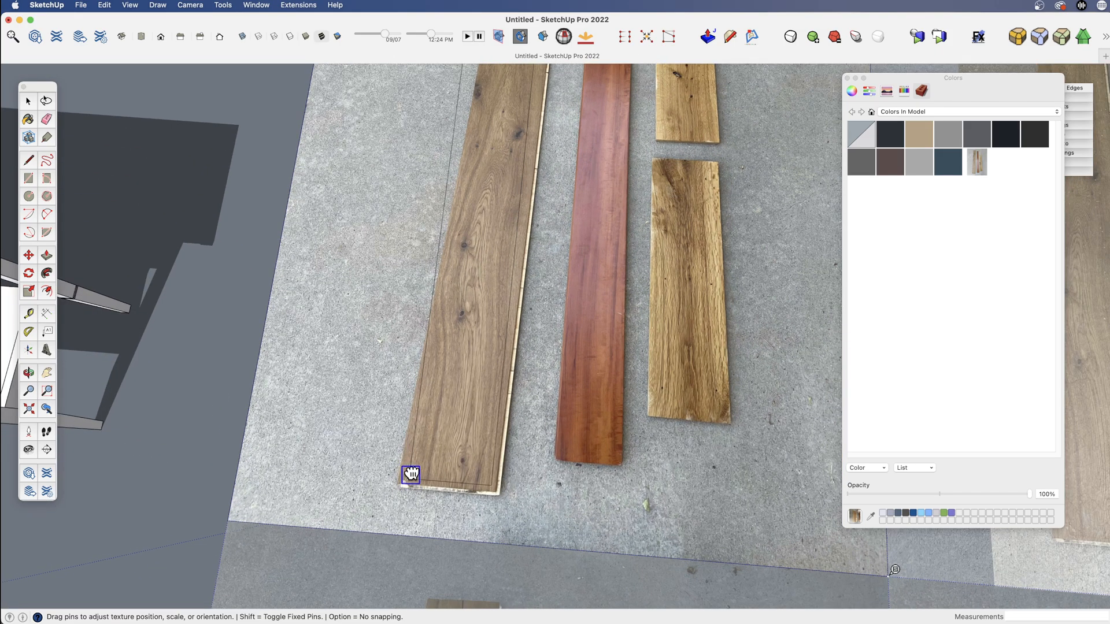
left_click(407, 489)
left_click(380, 459)
scroll(382, 459, "down", 3)
left_click(618, 503)
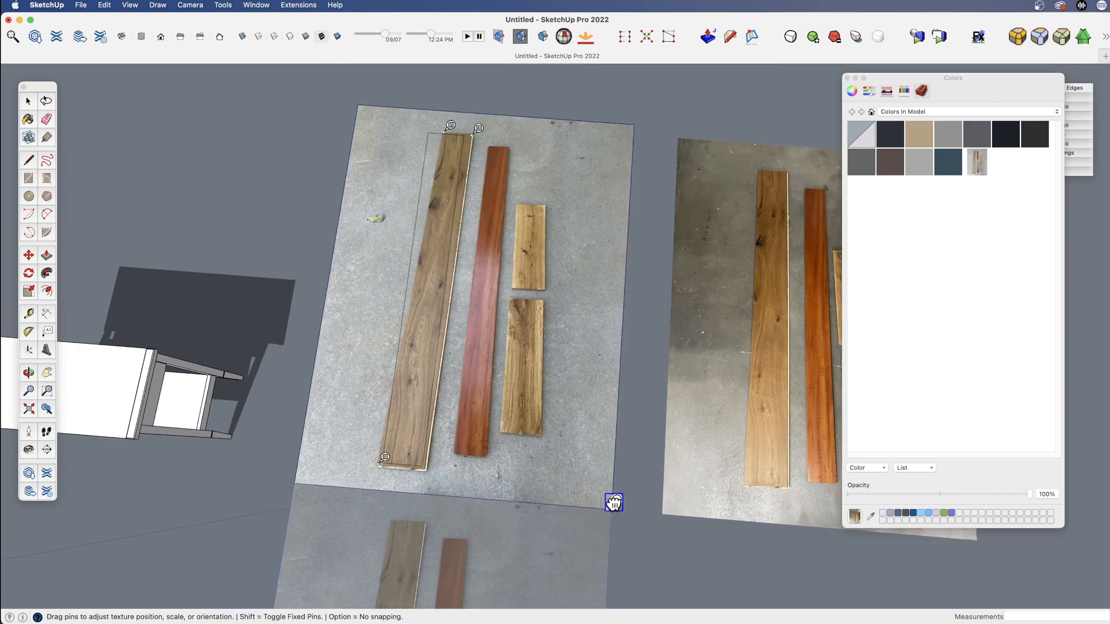
scroll(422, 462, "up", 5)
scroll(419, 489, "down", 4)
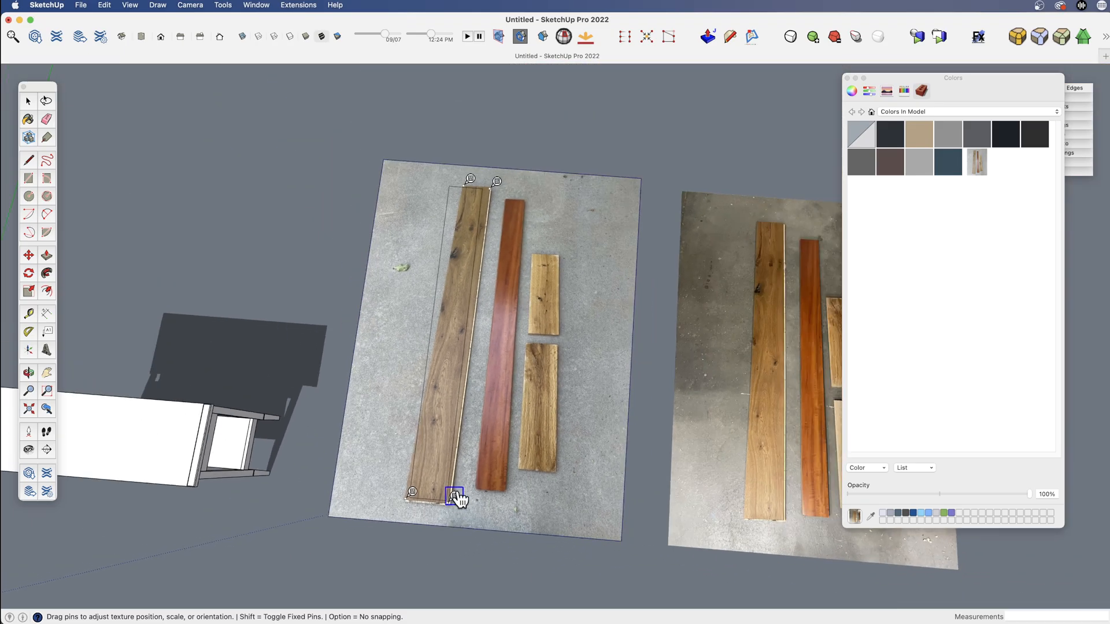
left_click(457, 498)
- Distort the texture by moving the pin on the plank's upper outer corner to the rectangle's corner, and finish positioning
scroll(471, 179, "up", 5)
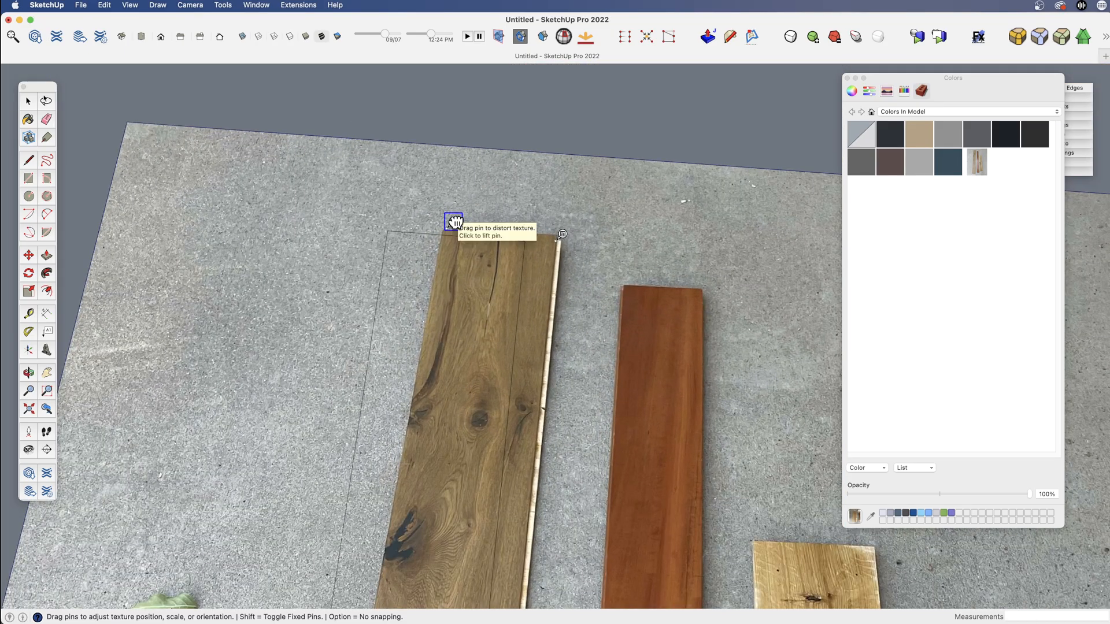
left_click_drag(454, 223, 392, 207)
scroll(471, 201, "up", 3)
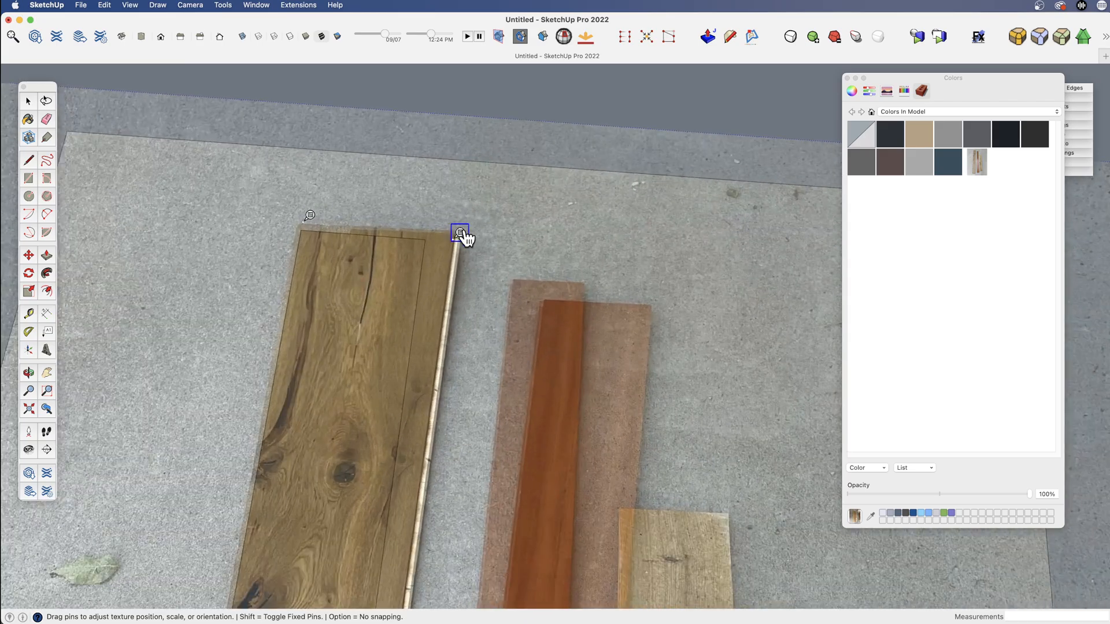
scroll(433, 228, "down", 5)
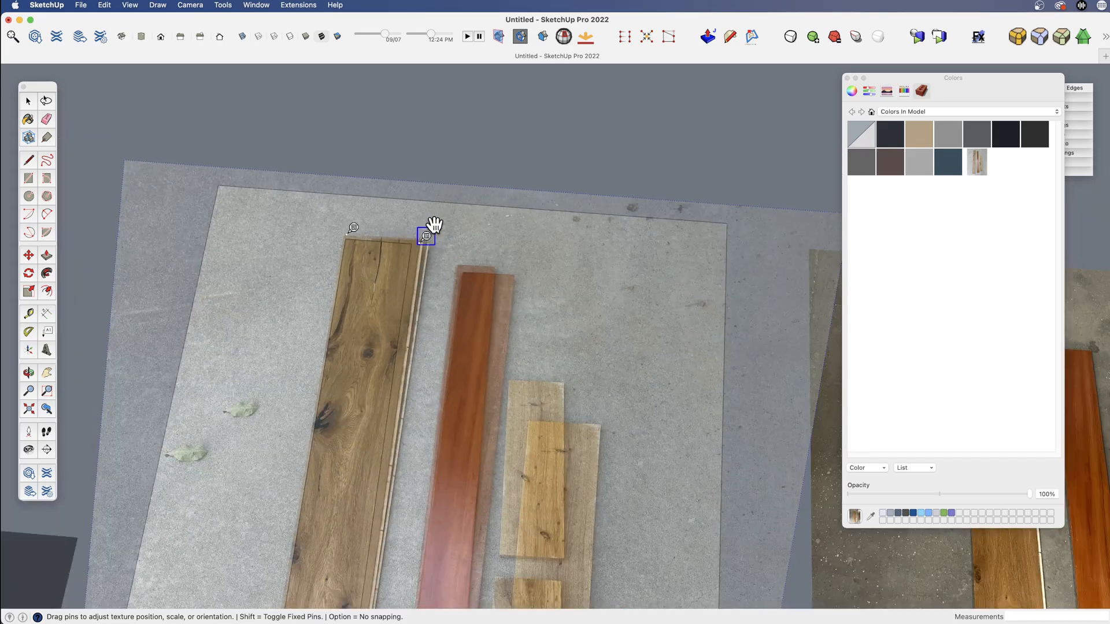
scroll(353, 561, "up", 5)
scroll(351, 561, "up", 2)
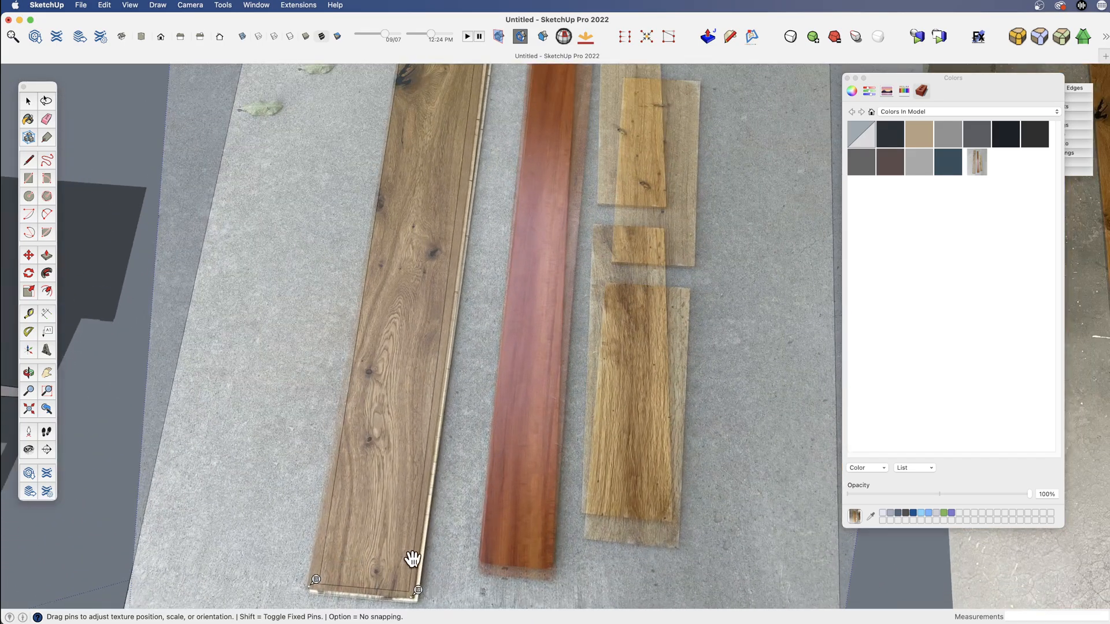
scroll(389, 379, "down", 4)
scroll(391, 307, "up", 4)
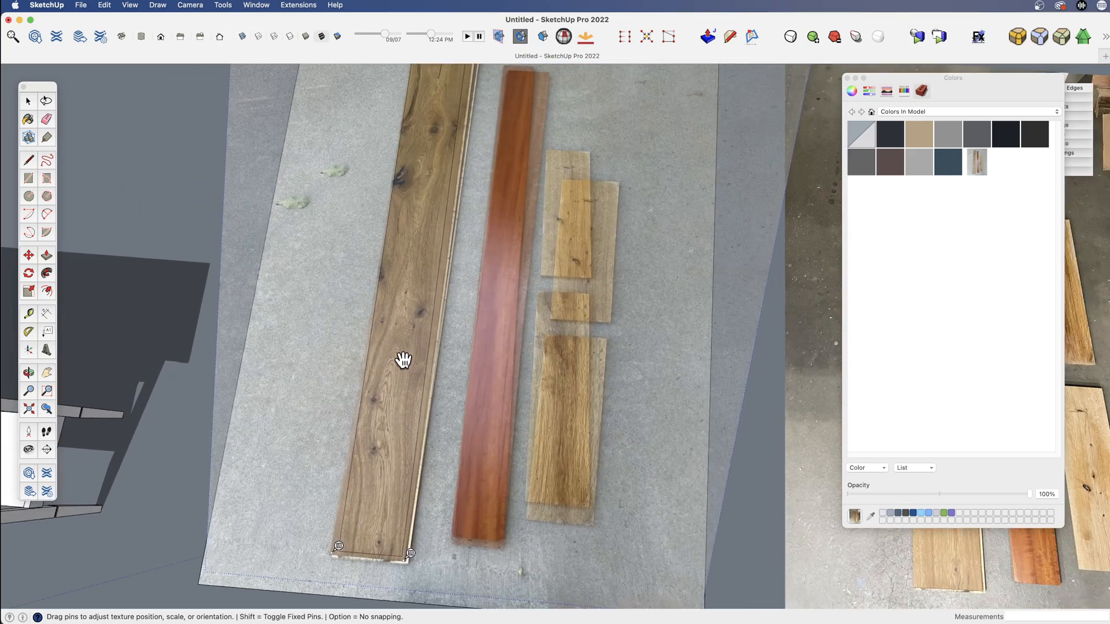
right_click(417, 237)
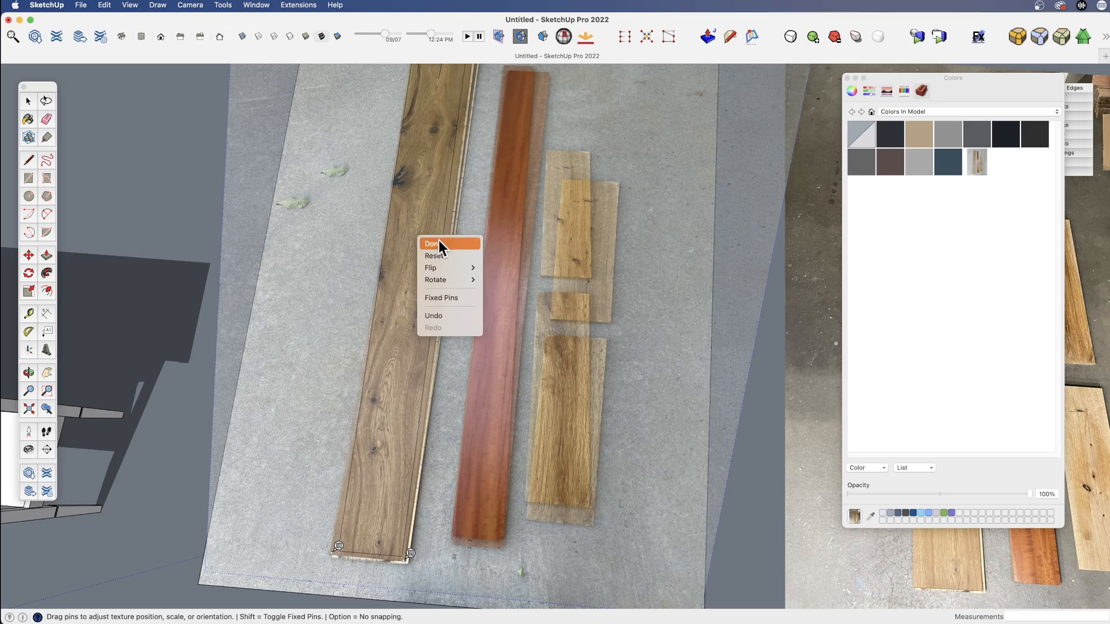
left_click(439, 244)
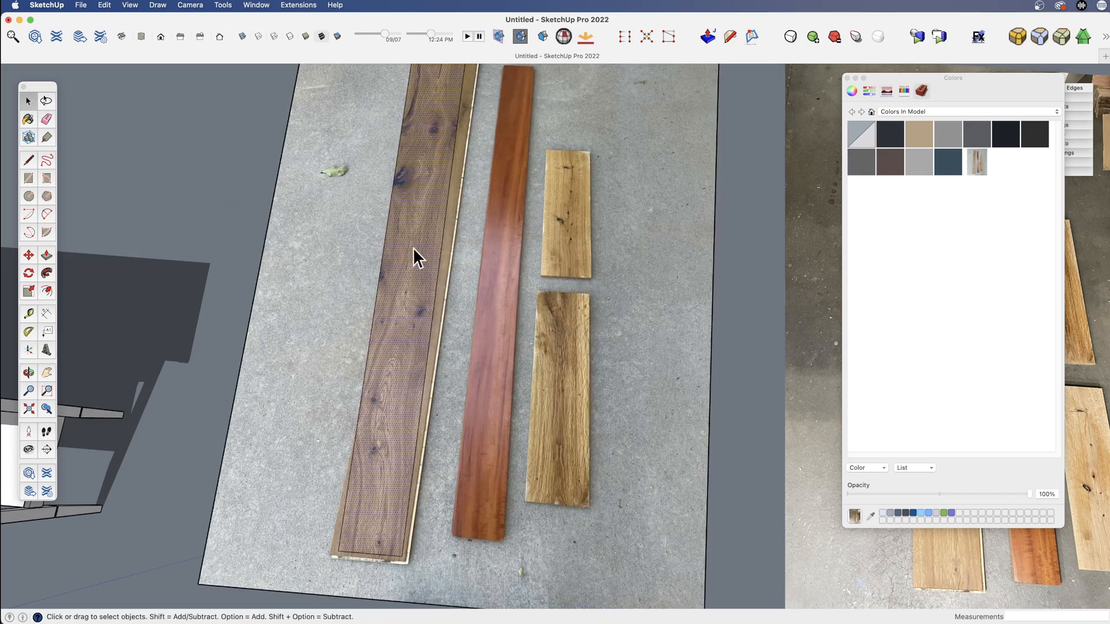
- Make a unique texture from the rectangle with the straightened plank
scroll(420, 291, "down", 5)
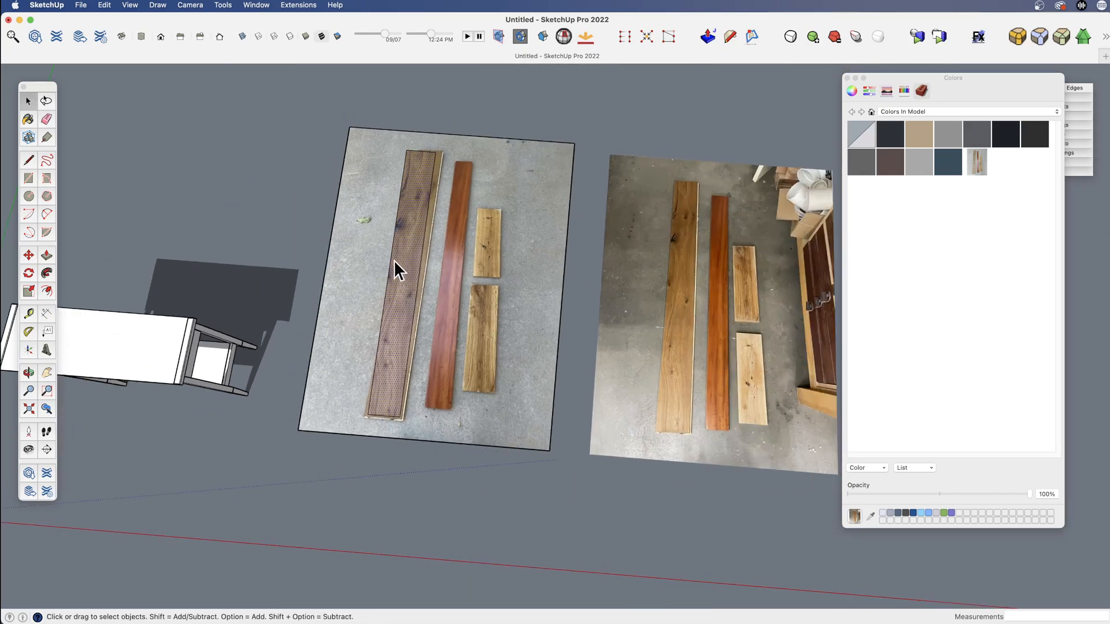
right_click(409, 242)
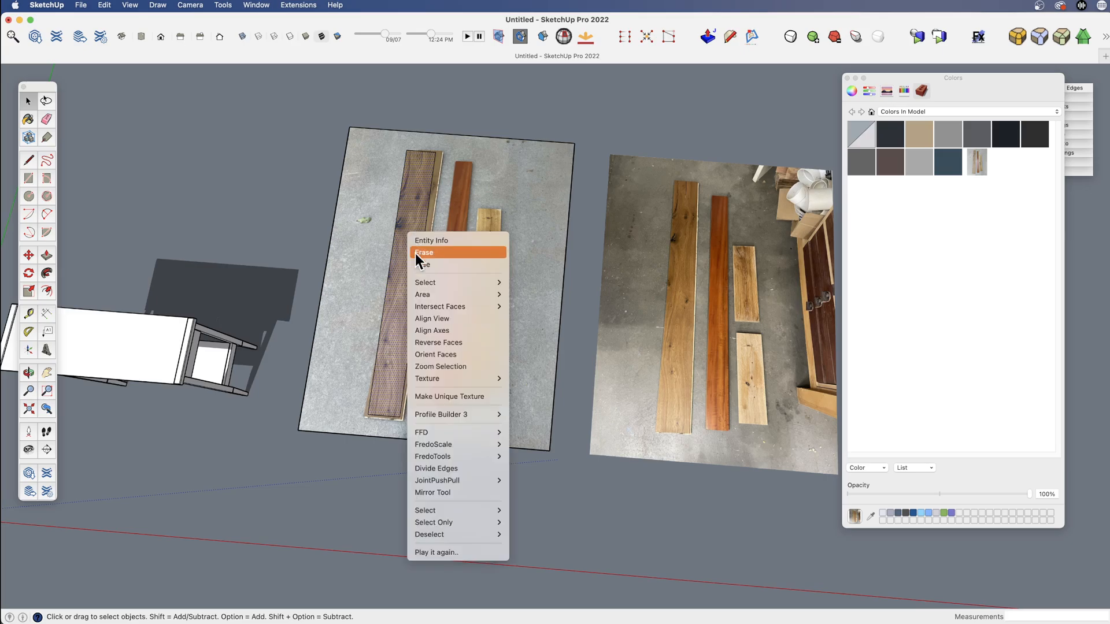
mouse_move(488, 380)
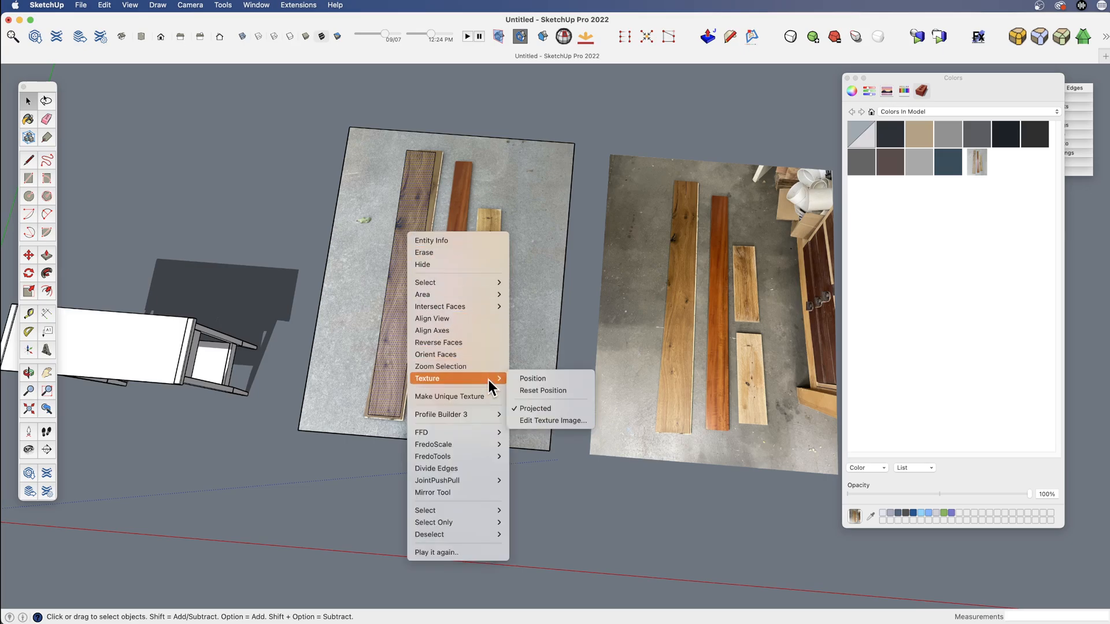
left_click(465, 397)
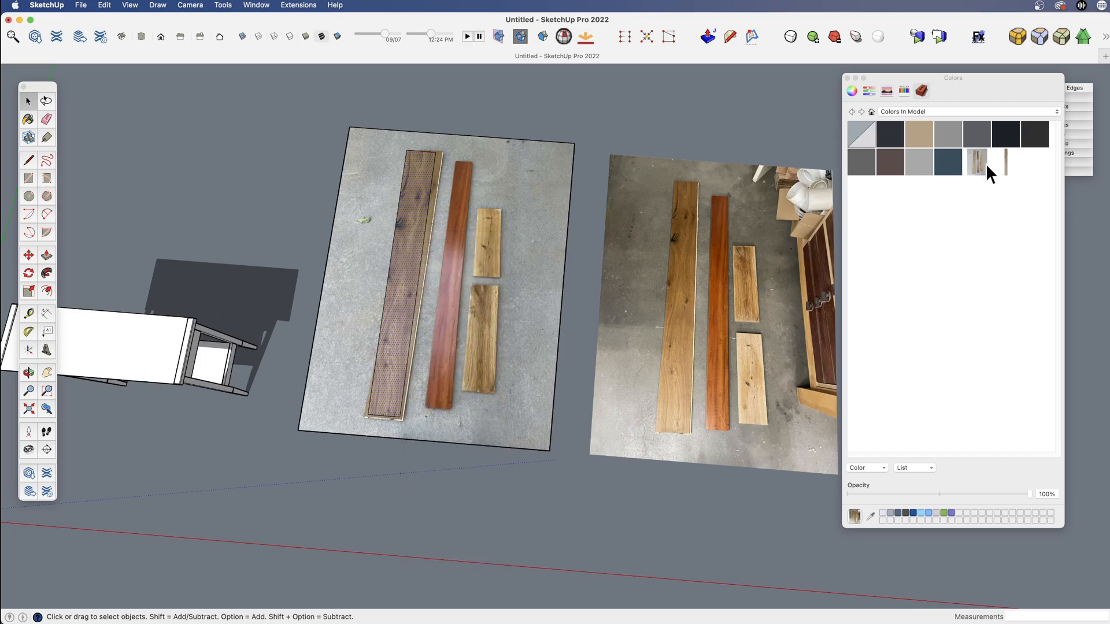
- Draw a rectangle about 7' 8" by 9' 11" beside the second photo and paint it with the new plank texture
scroll(409, 248, "down", 2)
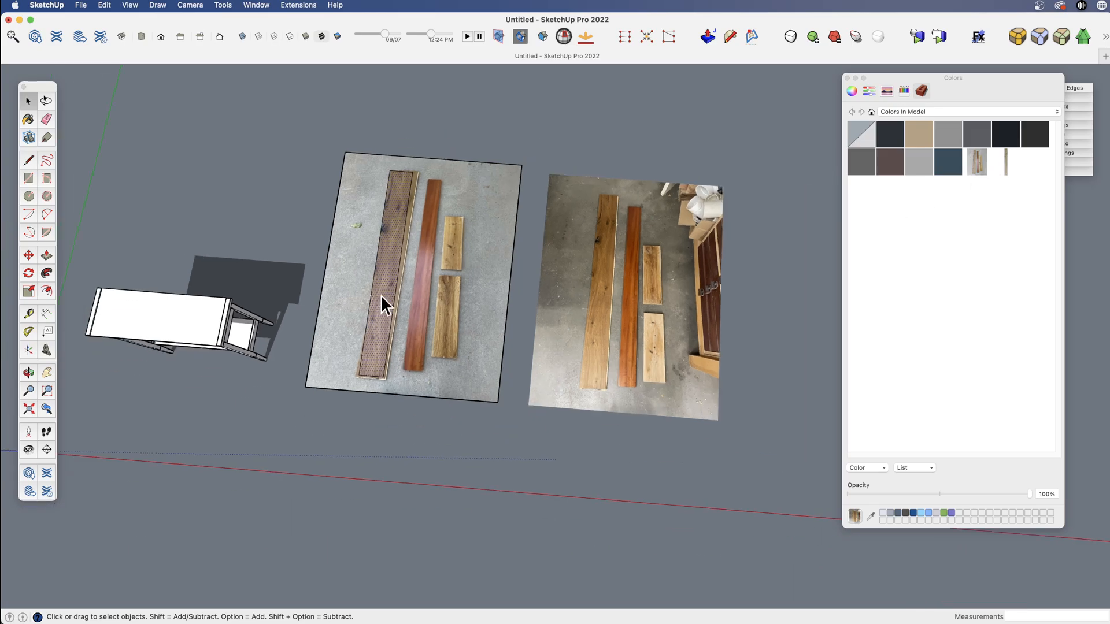
middle_click_drag(381, 295, 218, 369, "shift")
key("r")
left_click(491, 403)
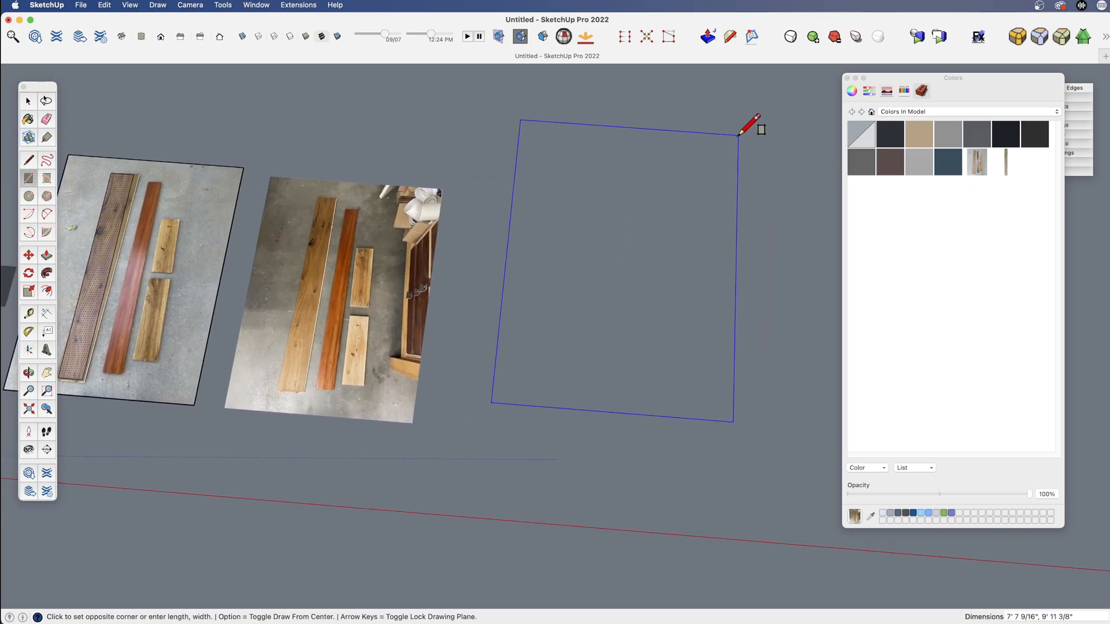
left_click(738, 134)
left_click(1006, 165)
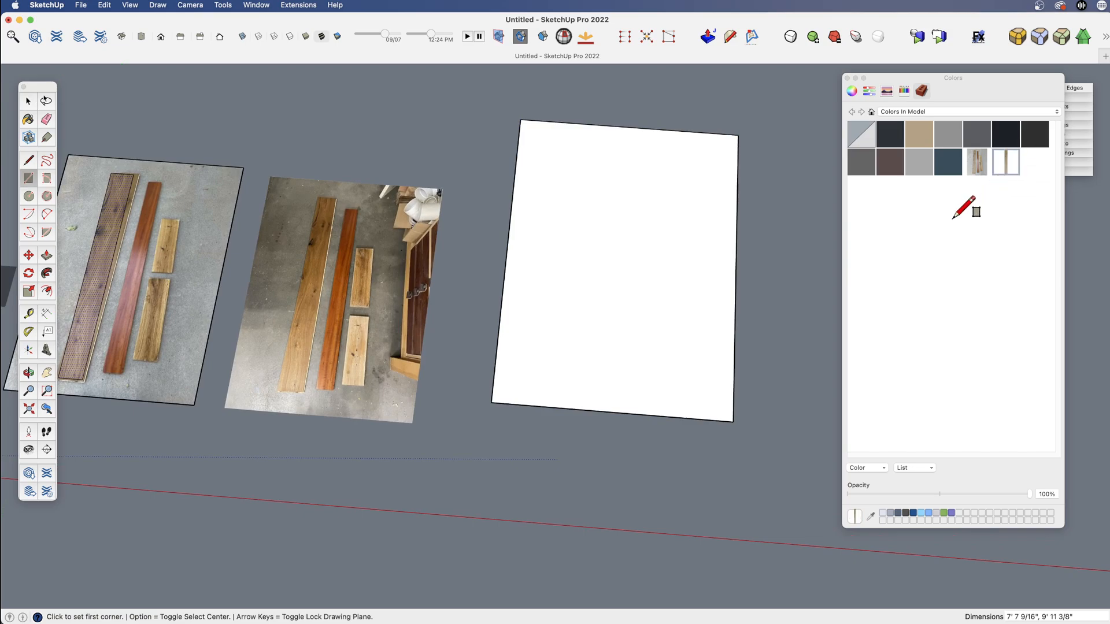
left_click(585, 284)
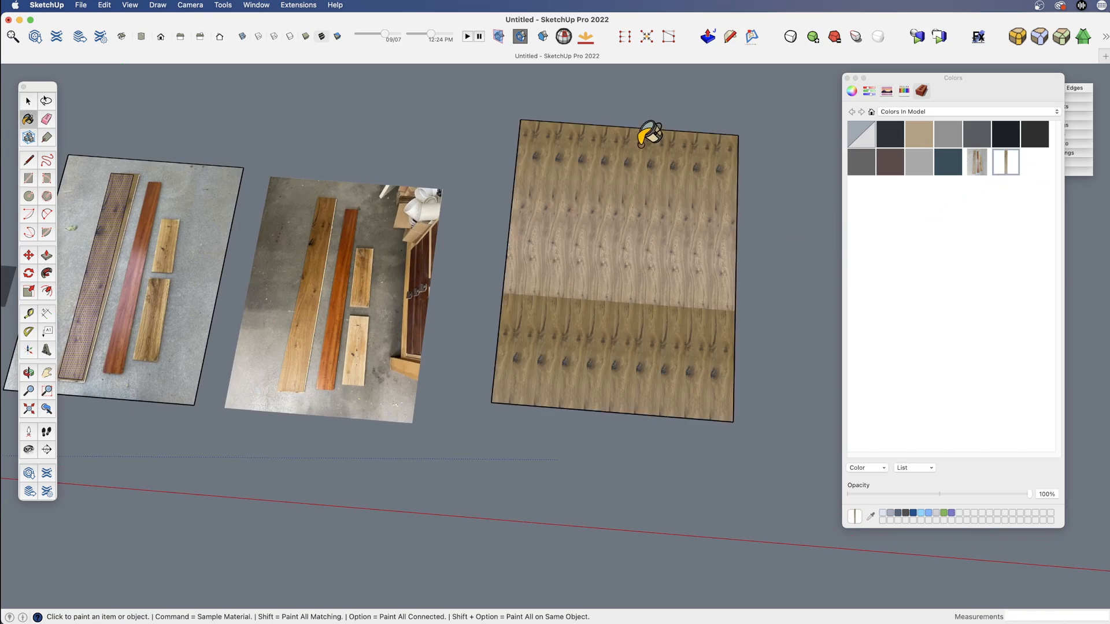
- Check how the plank texture tiles across the painted test rectangle, and delete that rectangle
middle_click_drag(642, 290, 476, 298)
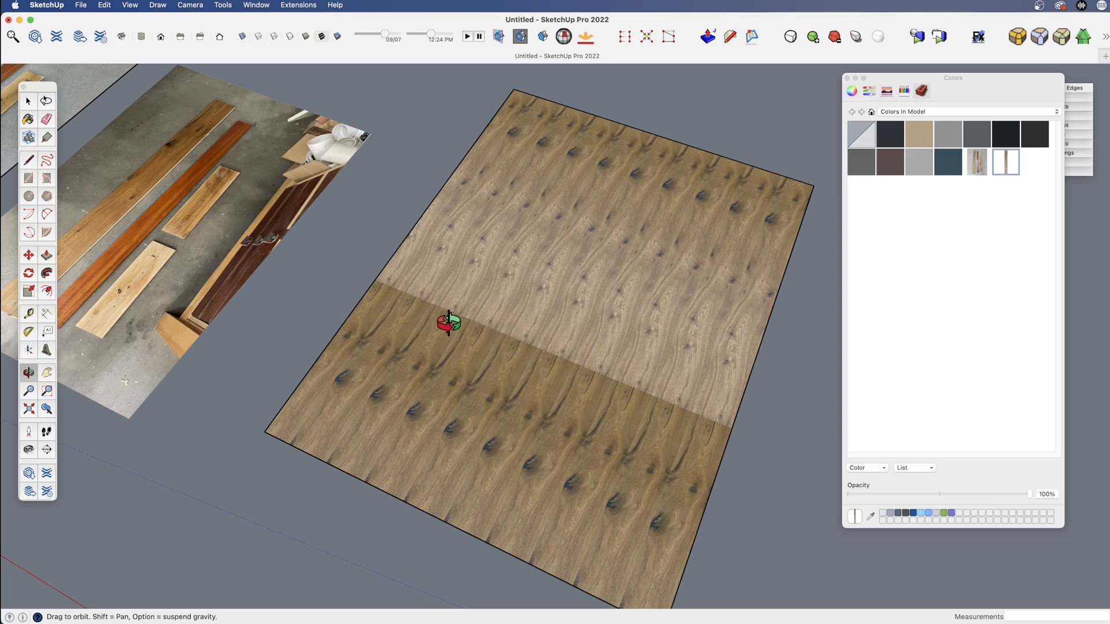
left_click_drag(574, 374, 613, 348)
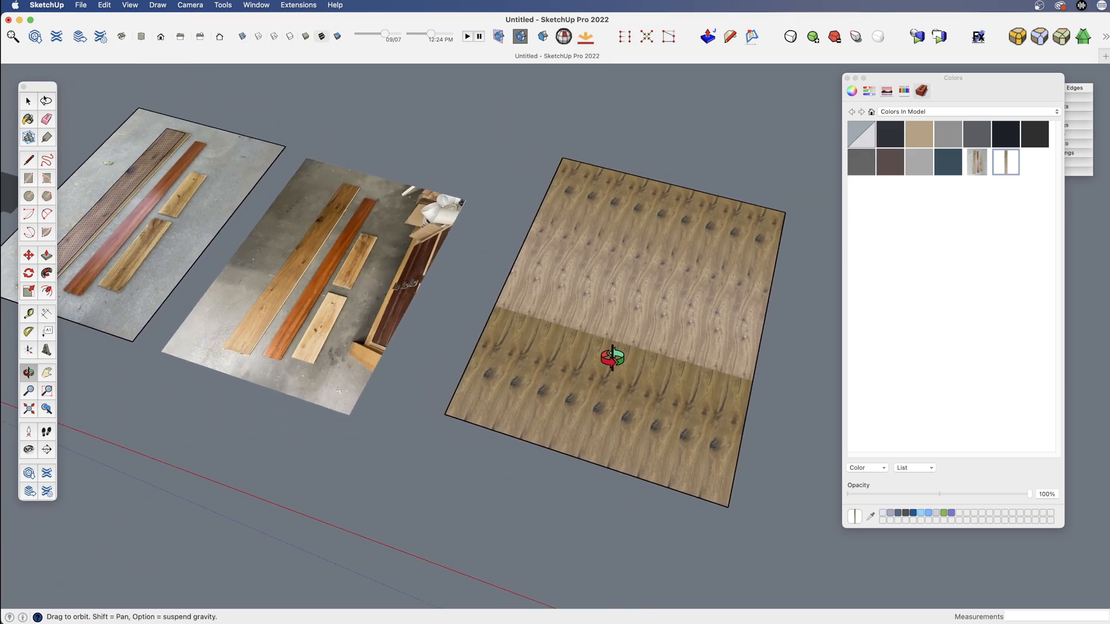
left_click_drag(349, 300, 578, 335, "shift")
scroll(429, 280, "up", 5)
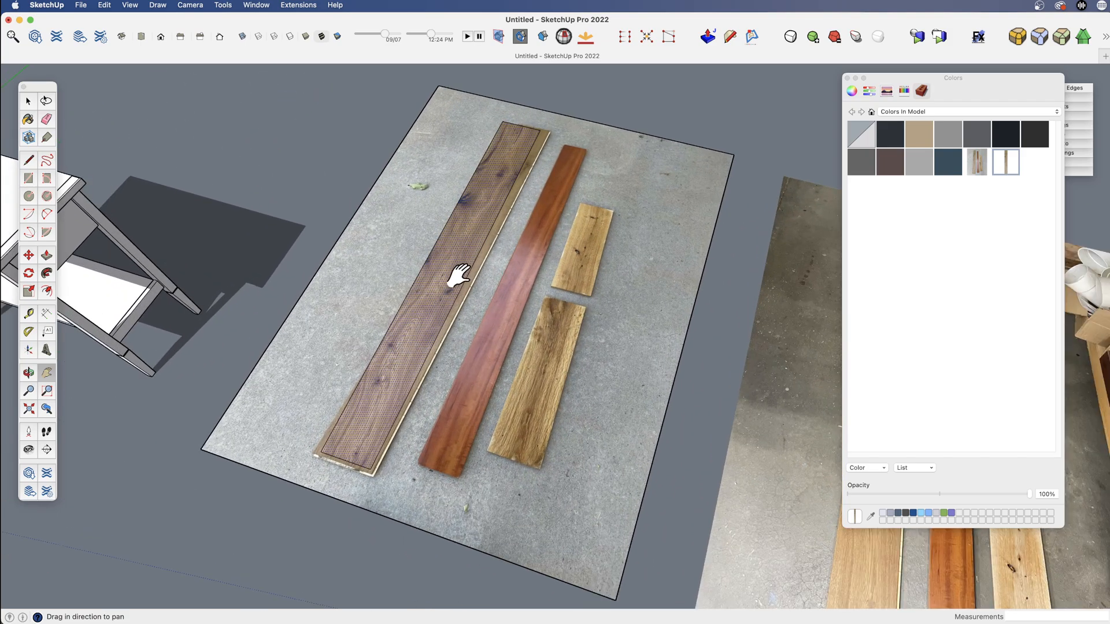
scroll(430, 277, "down", 6)
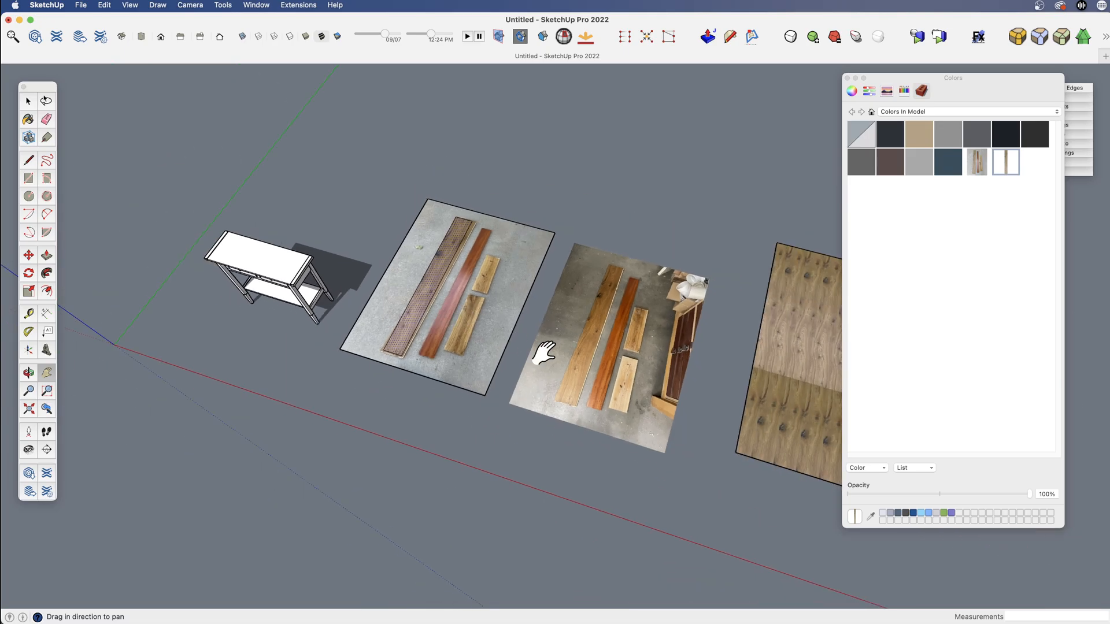
left_click_drag(544, 353, 302, 322)
key("space")
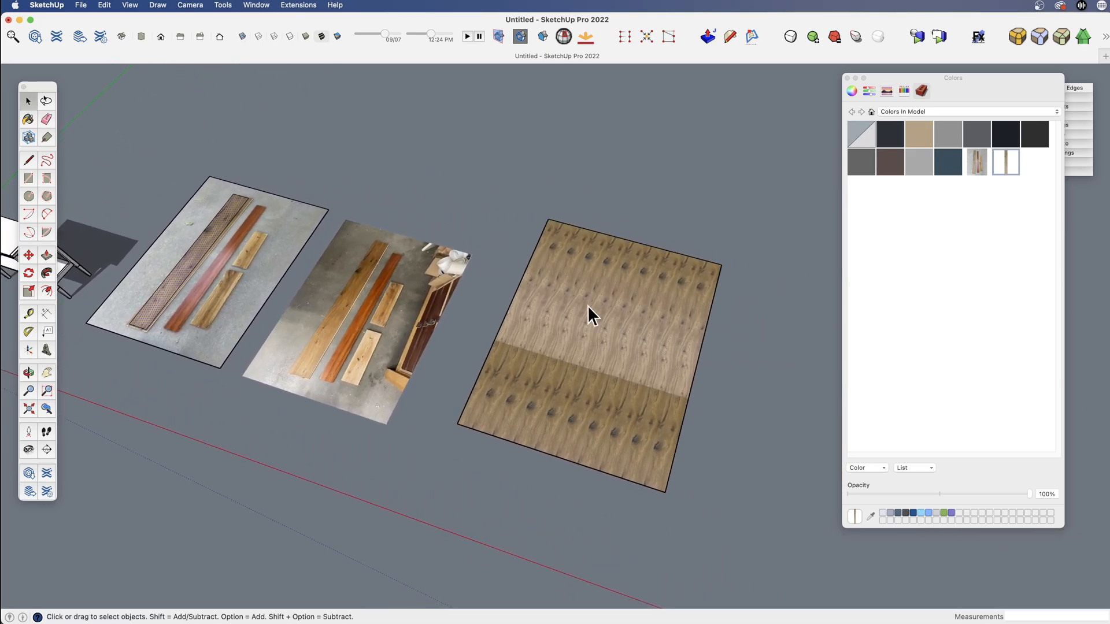
left_click(543, 362)
key("Delete")
- Explode the second plank photo, the one with the darker floor, into a textured face
middle_click_drag(540, 362, 439, 312)
left_click(427, 291)
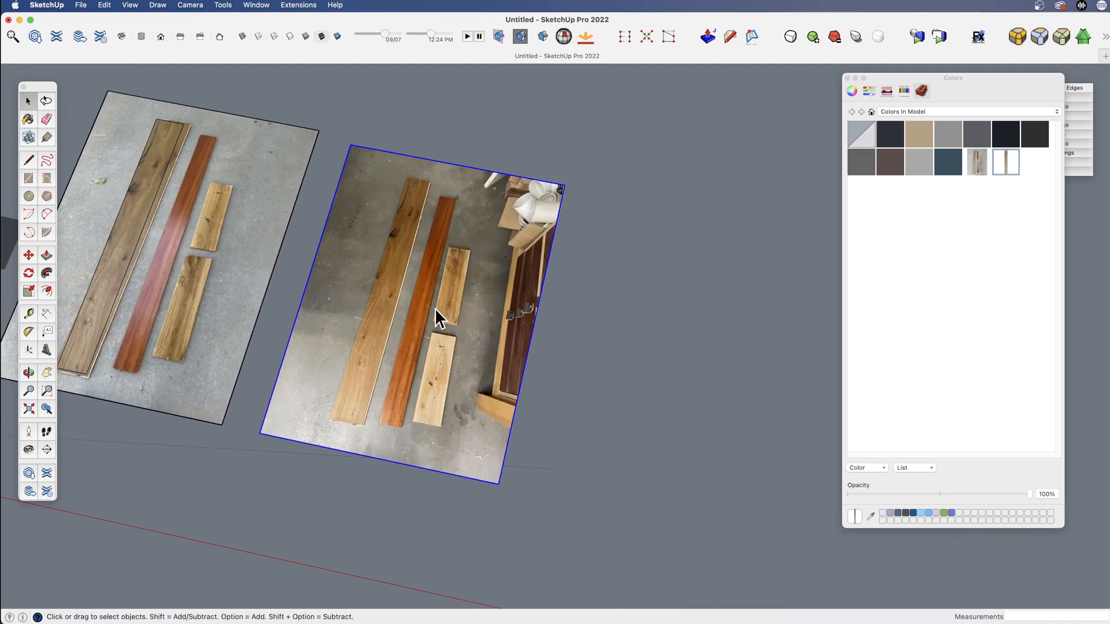
right_click(419, 293)
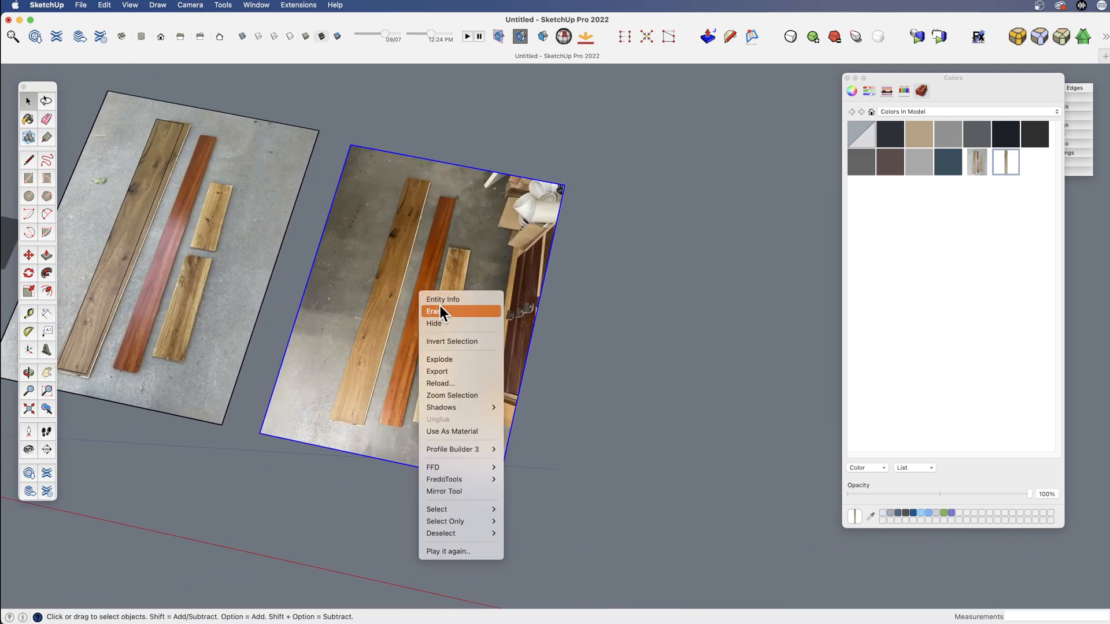
left_click(461, 360)
- Draw a rectangle about 6' 3/4" by 7 3/16" around the reddish plank on the second photo
scroll(418, 359, "up", 5)
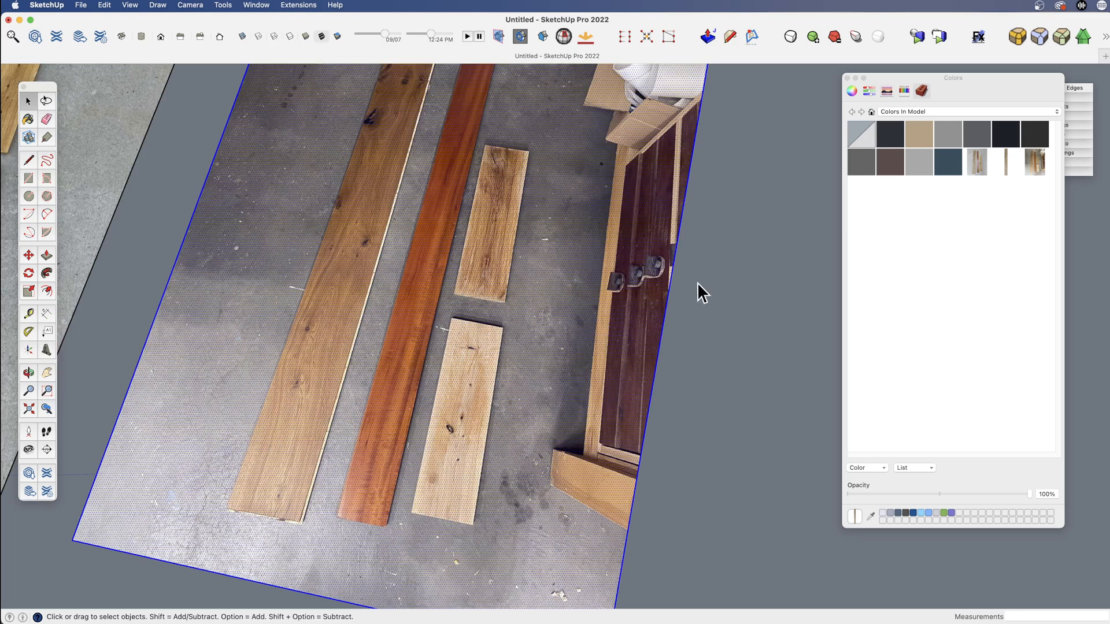
scroll(347, 348, "down", 5)
middle_click_drag(389, 389, 453, 441)
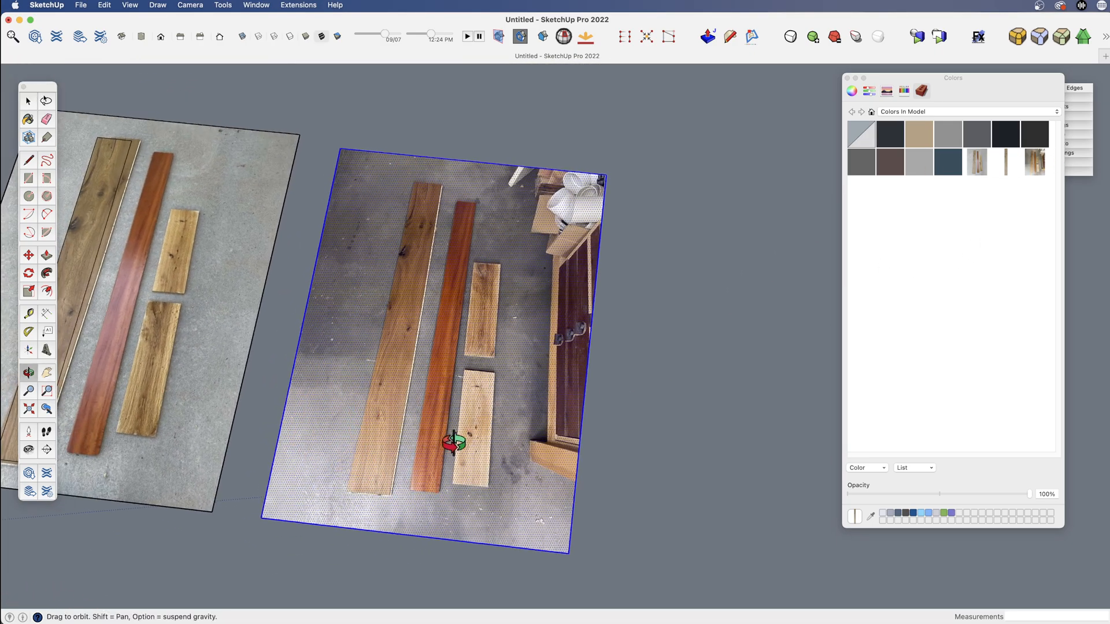
scroll(453, 457, "up", 6)
key("r")
left_click(443, 519)
scroll(495, 517, "down", 6)
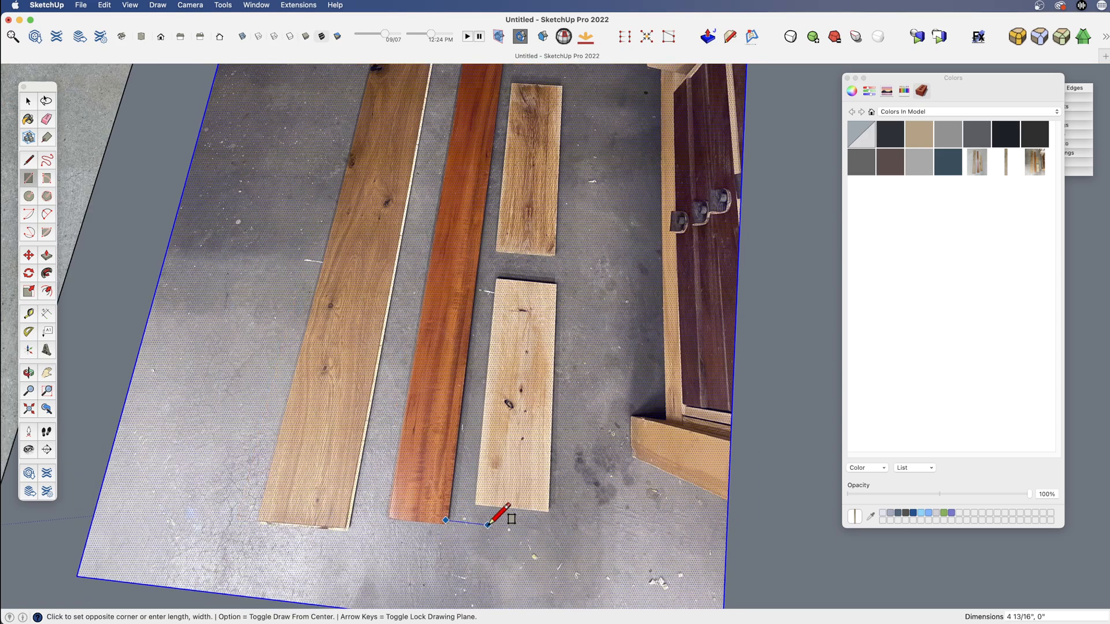
scroll(486, 173, "up", 3)
scroll(479, 178, "up", 1)
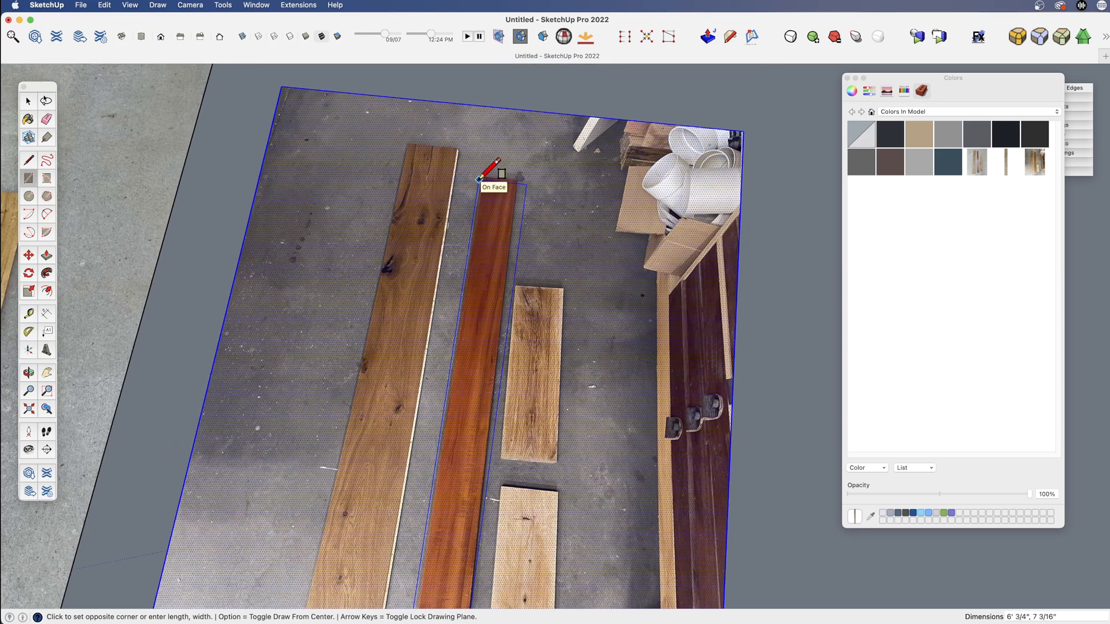
left_click(479, 178)
scroll(486, 175, "down", 4)
key("space")
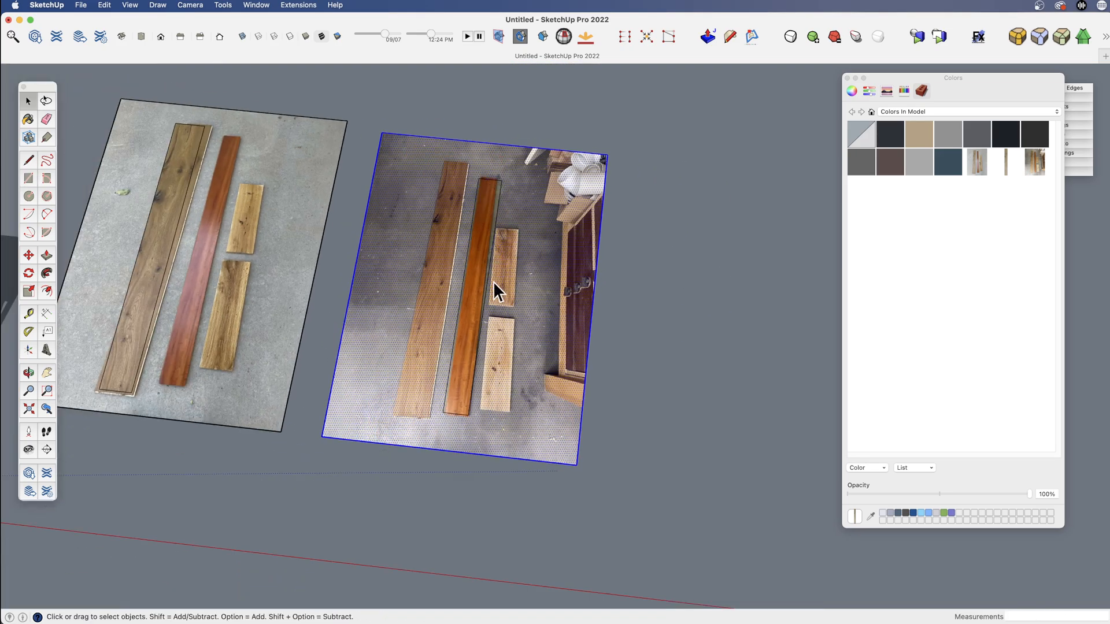
- Start positioning the rectangle's texture and place the four pins on the corners of the reddish plank
right_click(477, 252)
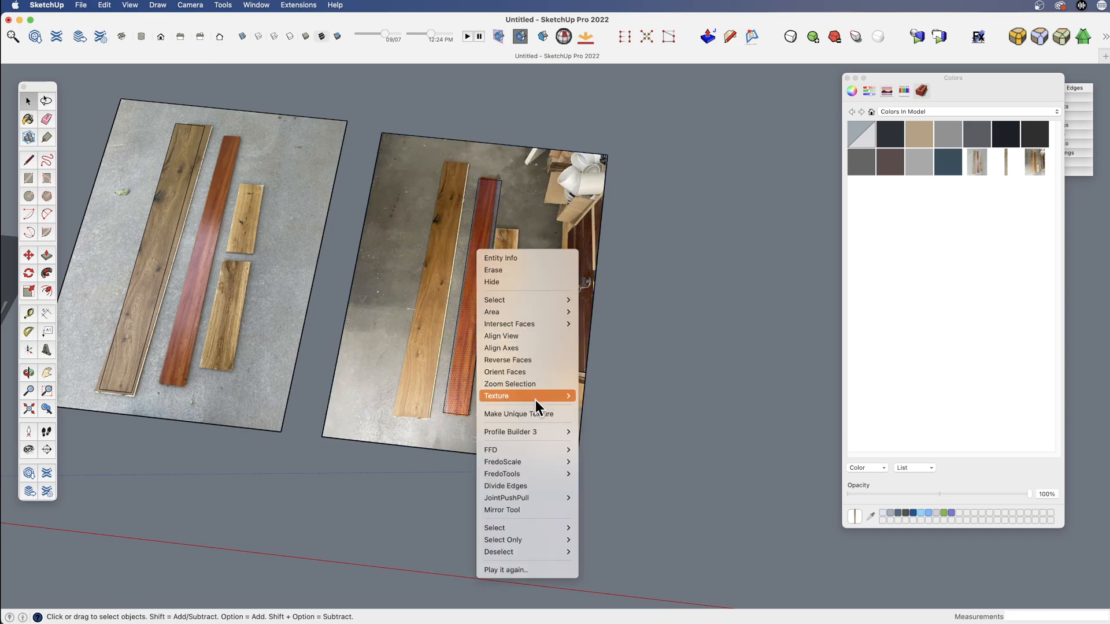
mouse_move(546, 399)
left_click(613, 396)
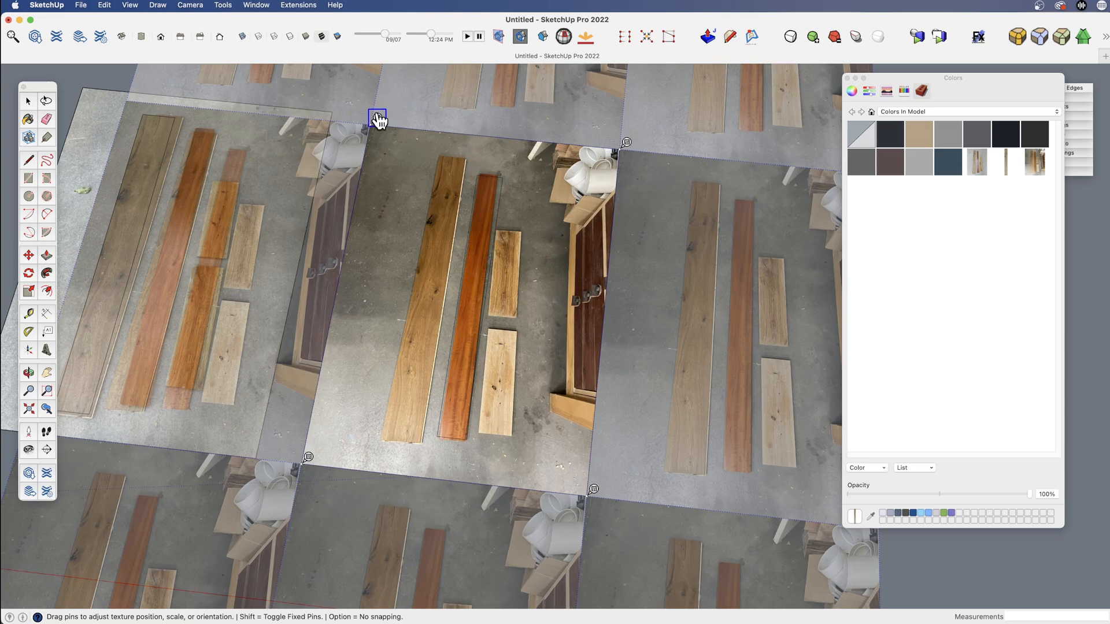
left_click_drag(377, 117, 418, 249)
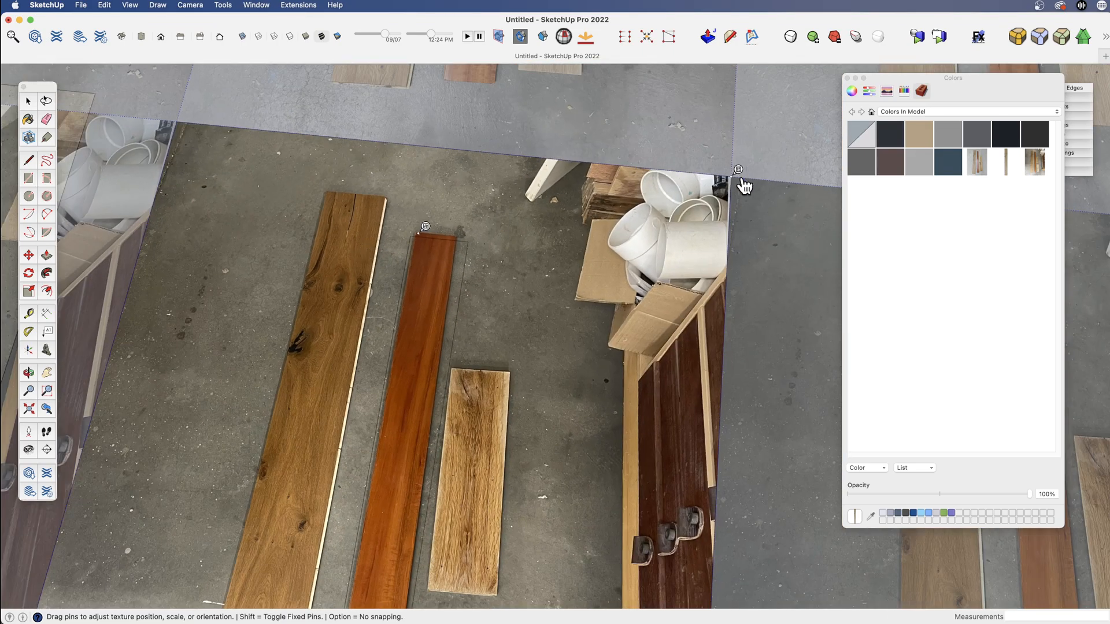
left_click_drag(739, 171, 501, 180)
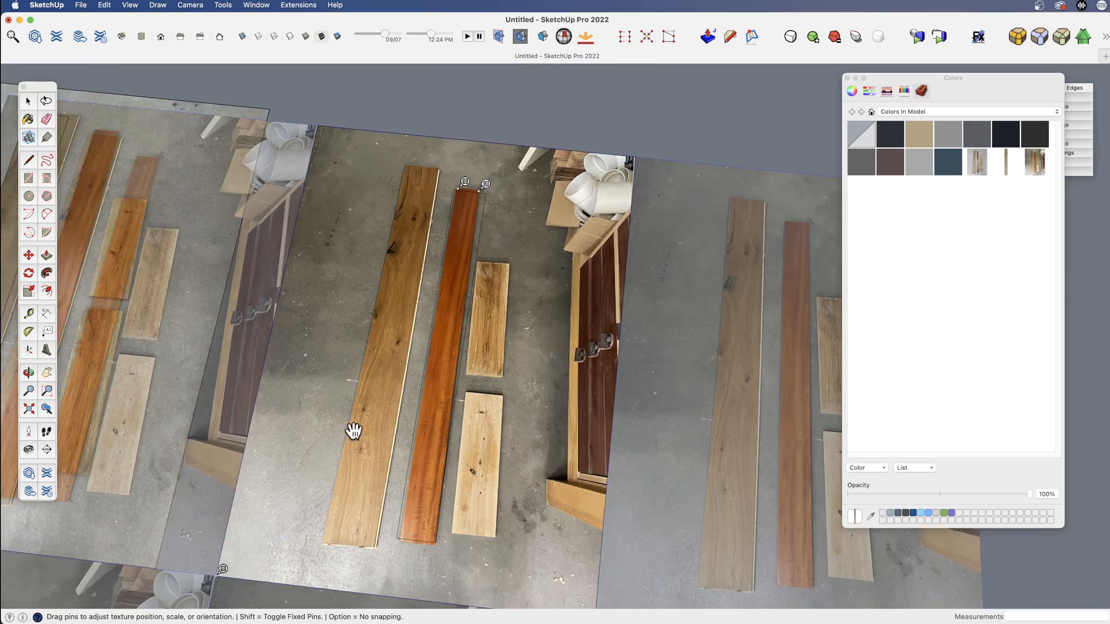
scroll(347, 405, "down", 3)
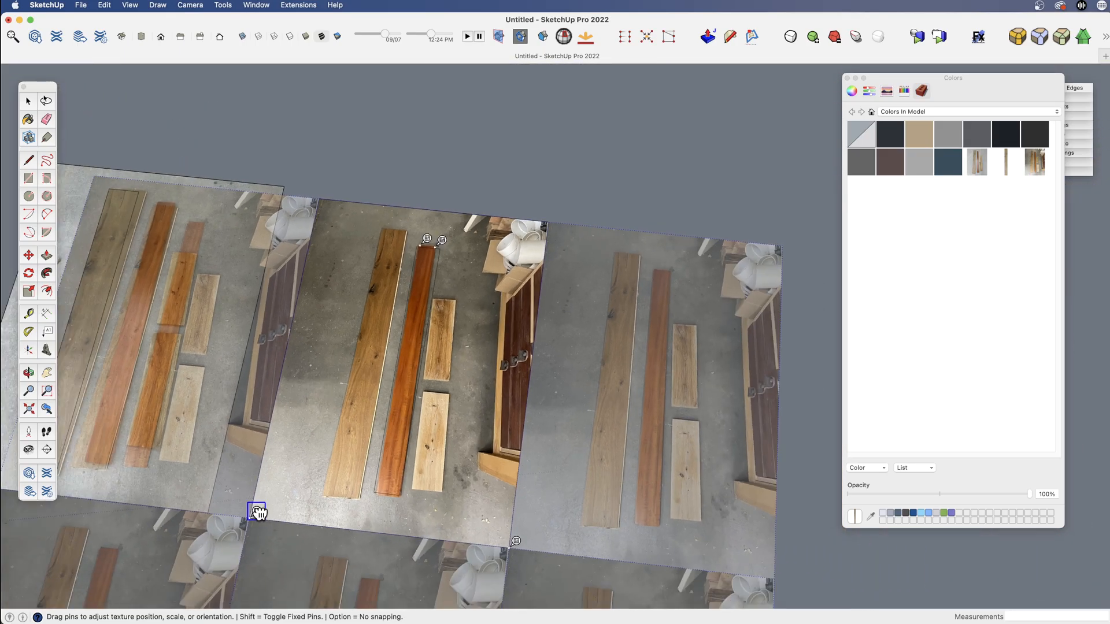
scroll(385, 492, "up", 5)
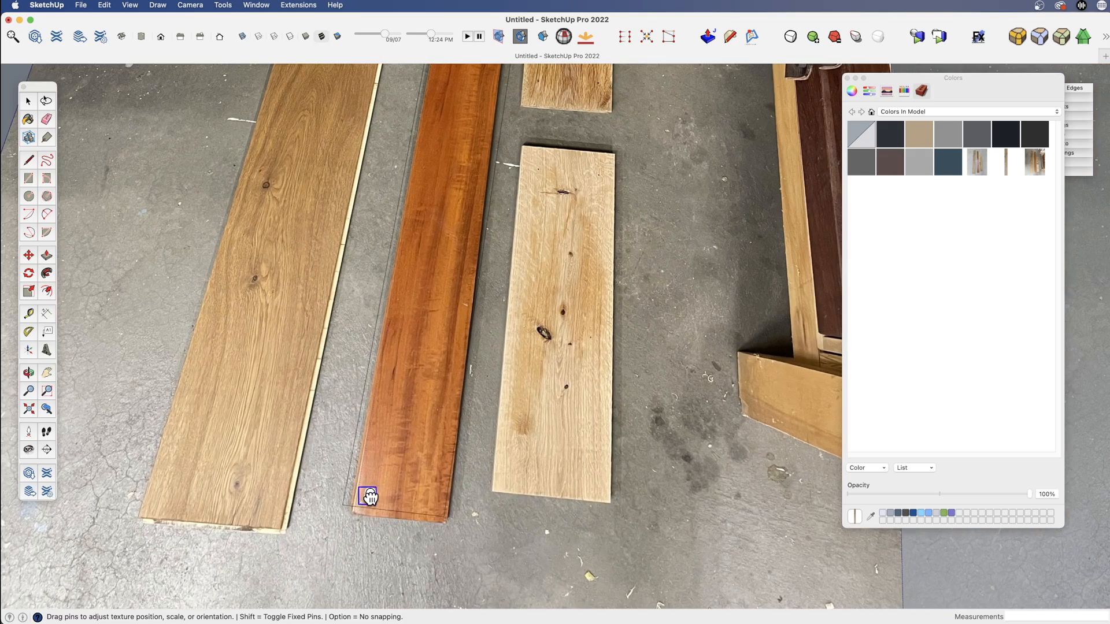
scroll(366, 496, "down", 4)
left_click_drag(545, 570, 459, 537)
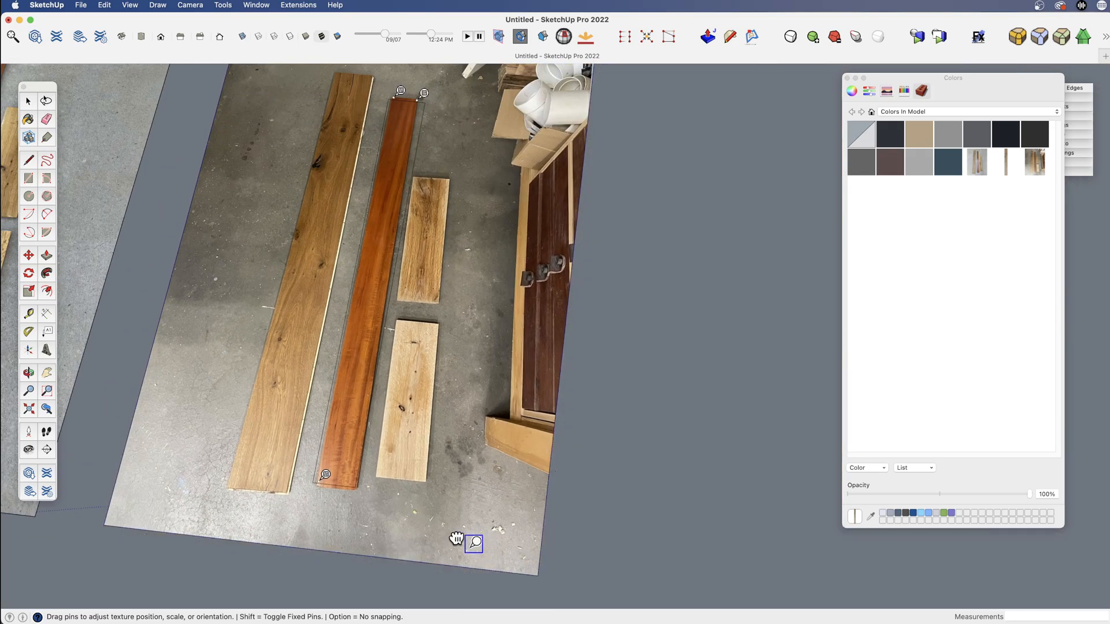
- Stretch the pinned texture to the rectangle's corners so the reddish plank fills it, and finish the positioning
scroll(370, 497, "up", 4)
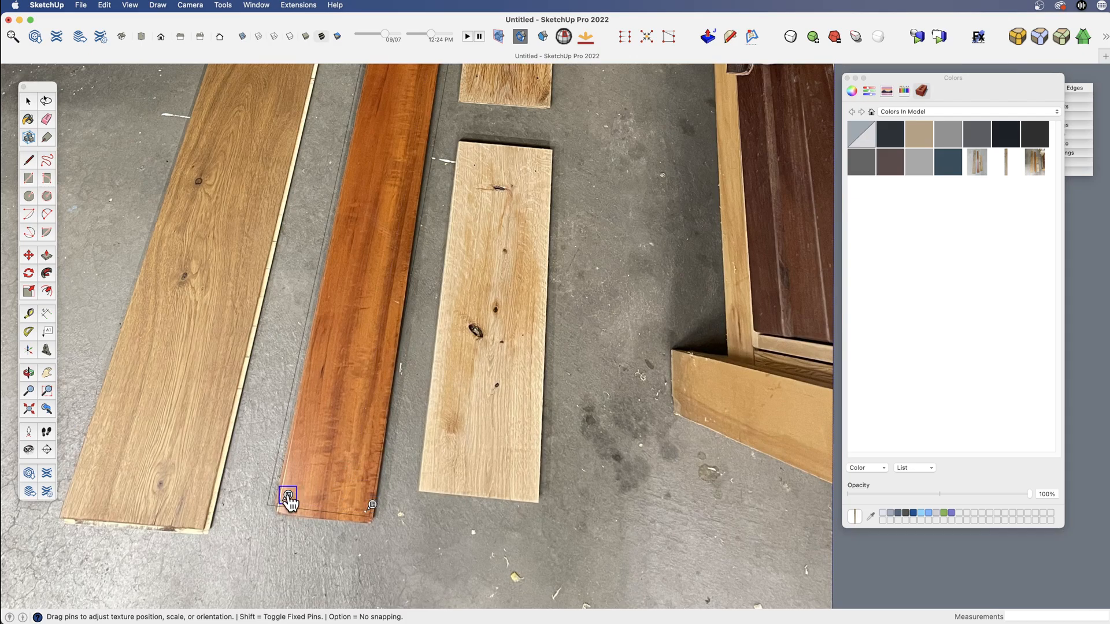
left_click_drag(286, 496, 268, 493)
scroll(347, 550, "down", 3)
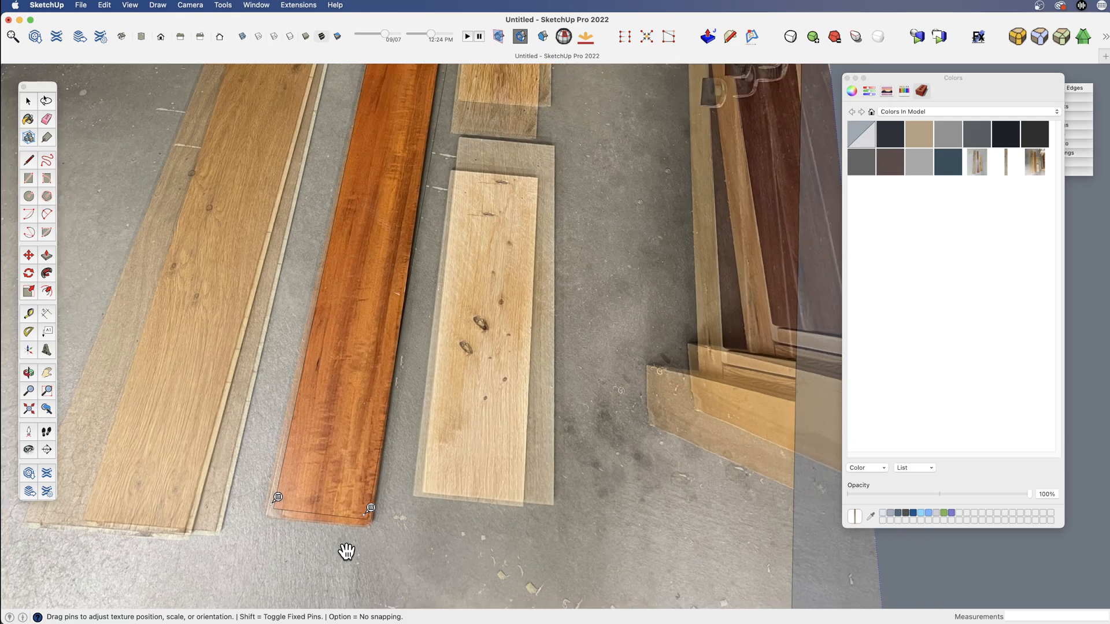
scroll(341, 552, "down", 2)
scroll(405, 156, "up", 3)
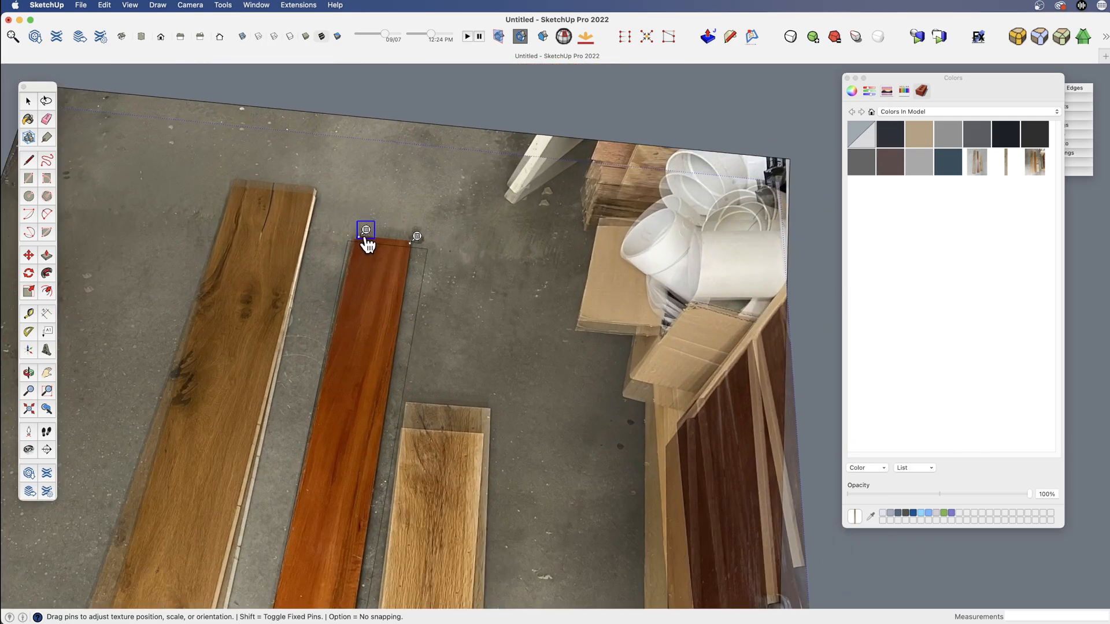
left_click_drag(366, 238, 436, 242)
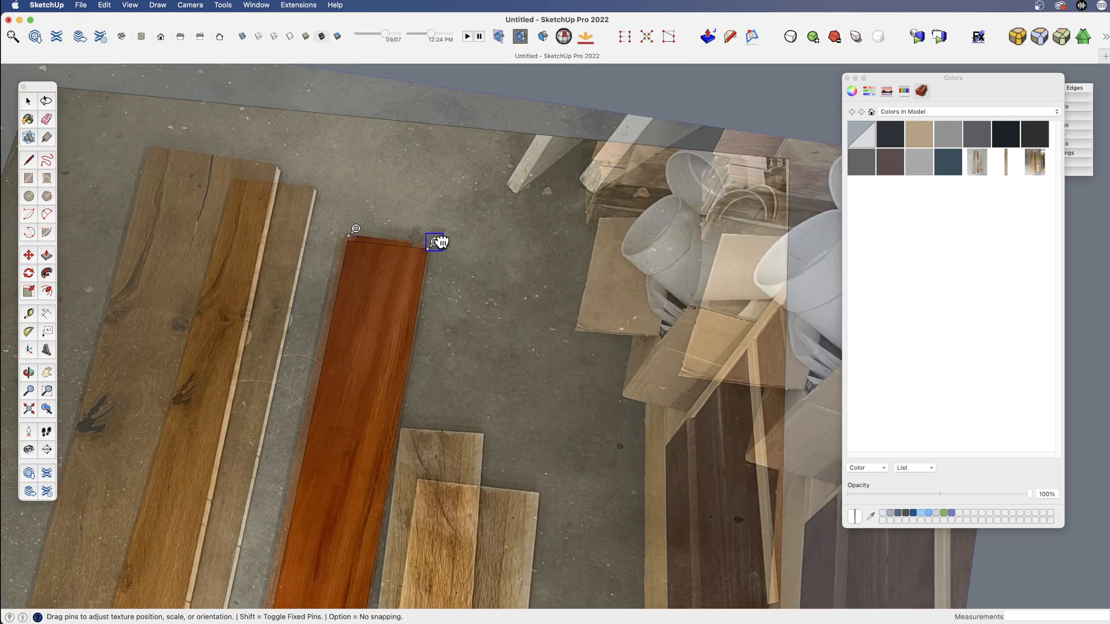
scroll(393, 294, "down", 4)
key("Return")
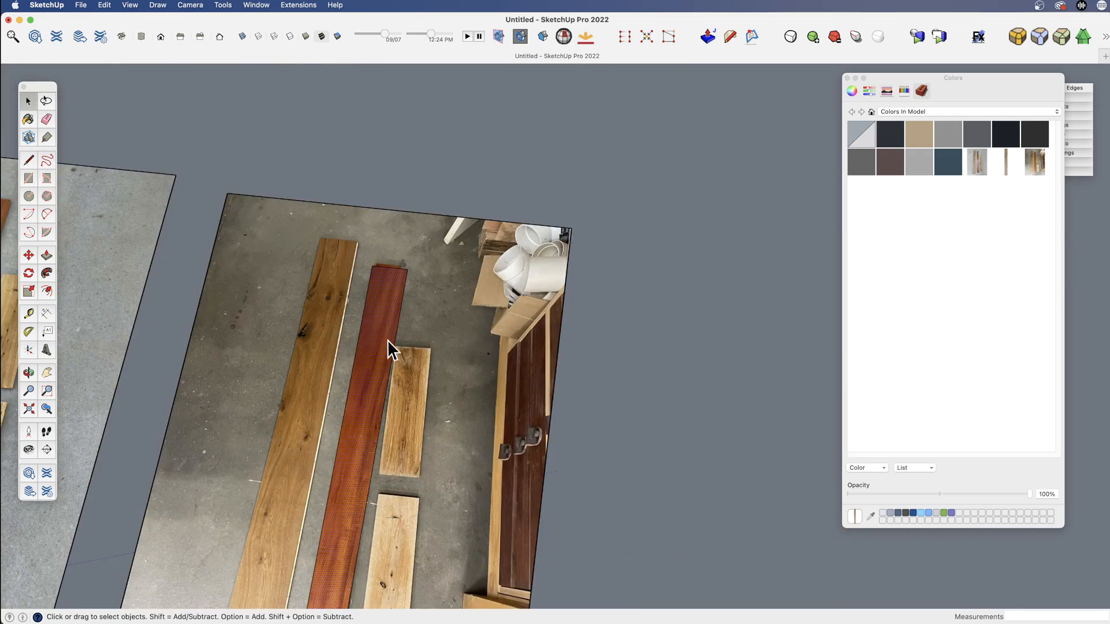
- Make a unique texture from the rectangle filled with the straightened reddish plank
scroll(387, 296, "up", 1)
scroll(387, 290, "down", 3)
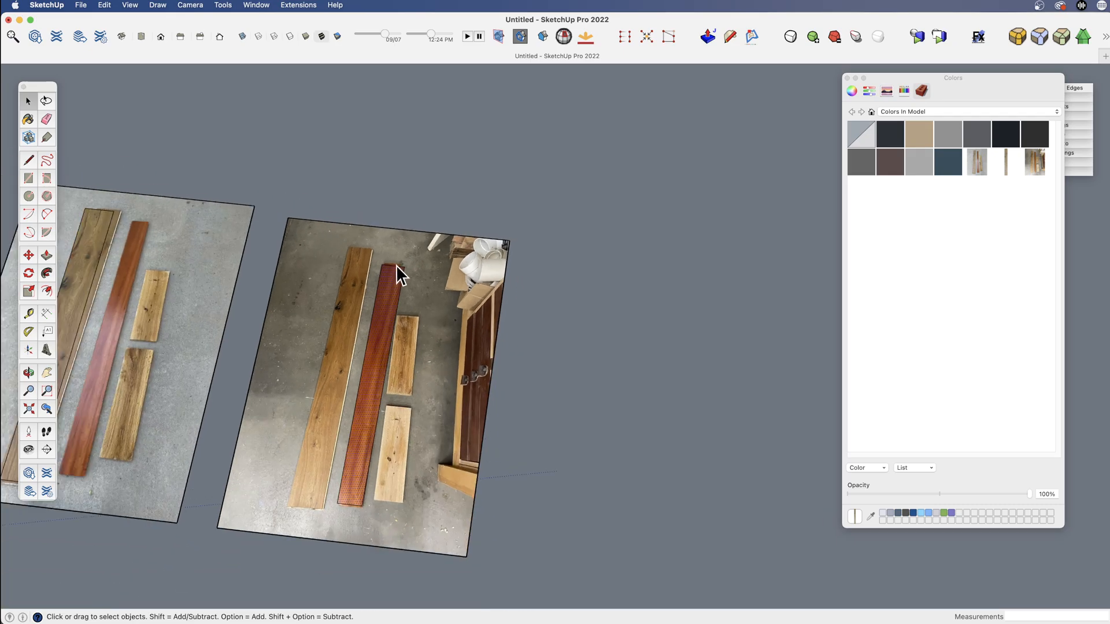
scroll(385, 333, "up", 3)
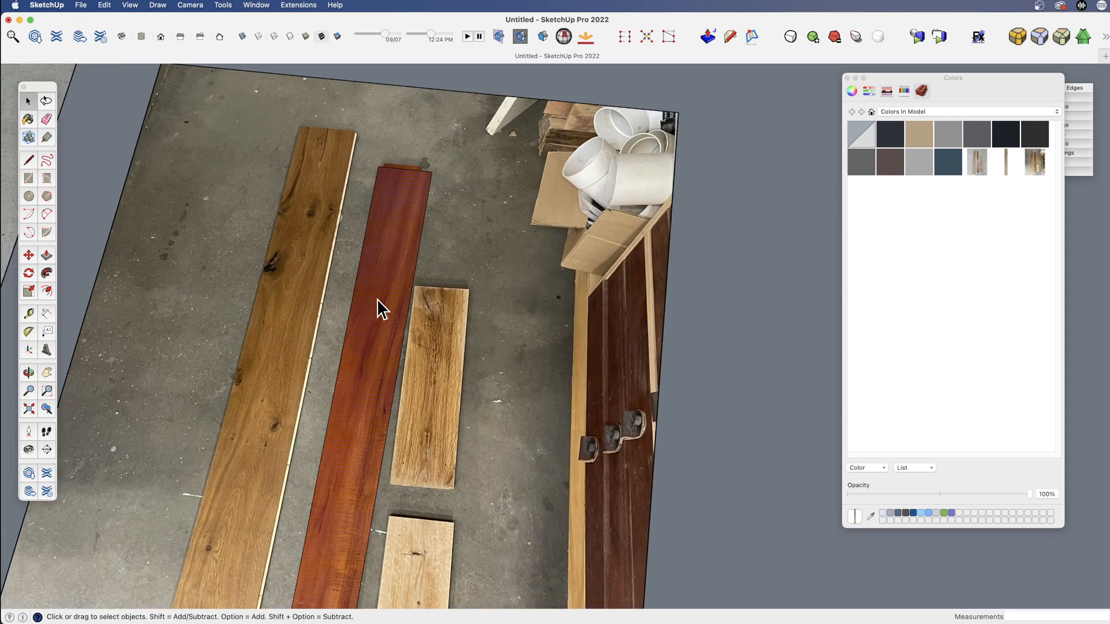
right_click(409, 187)
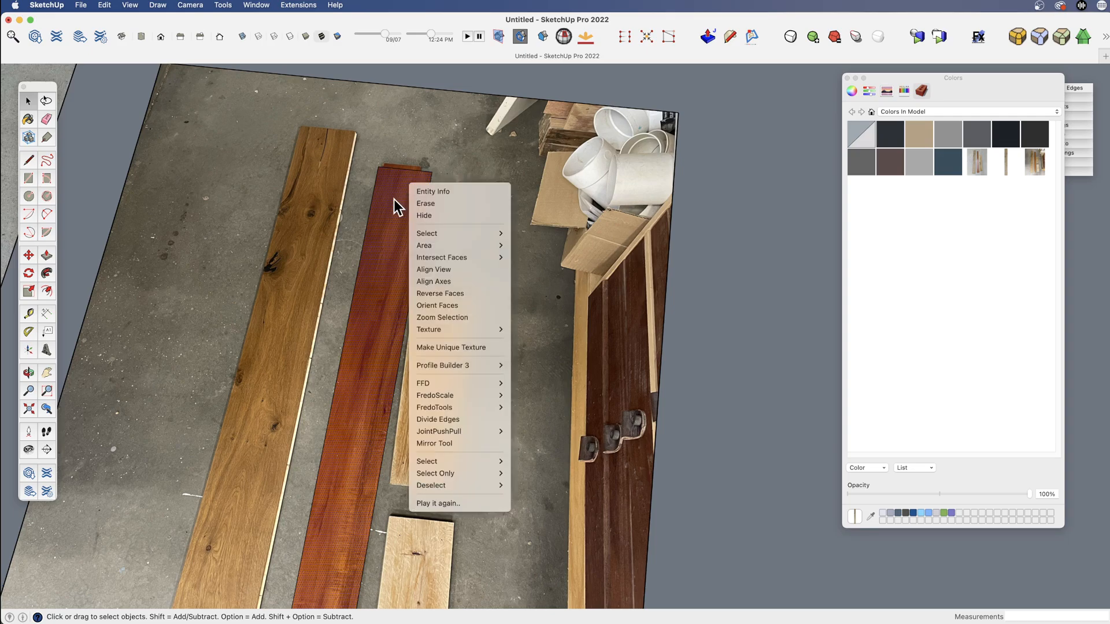
left_click(394, 203)
scroll(392, 200, "down", 3)
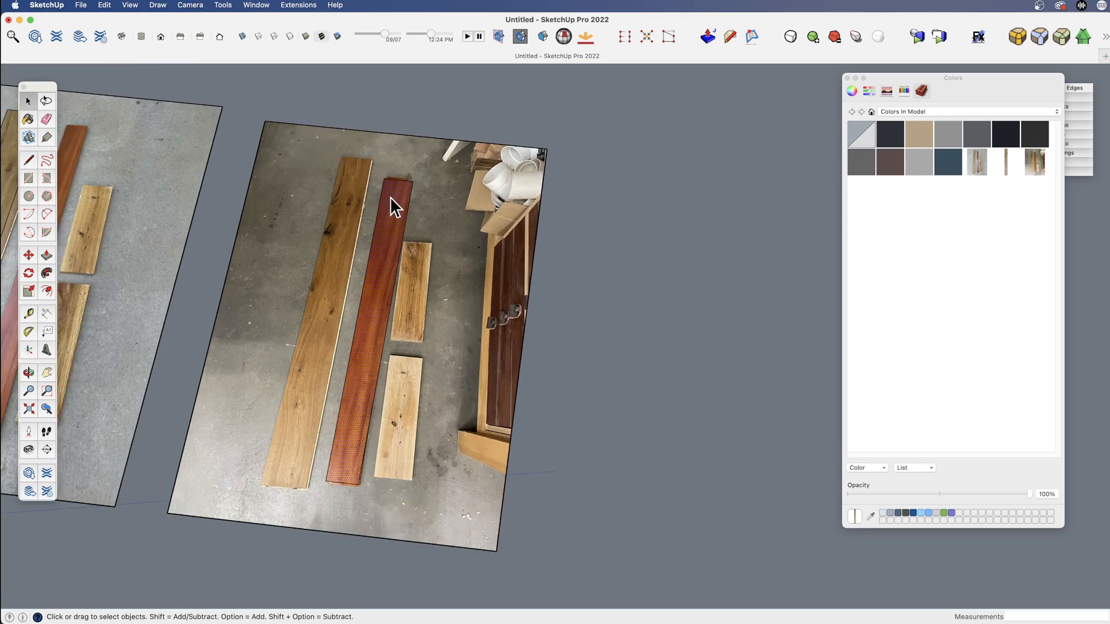
right_click(390, 198)
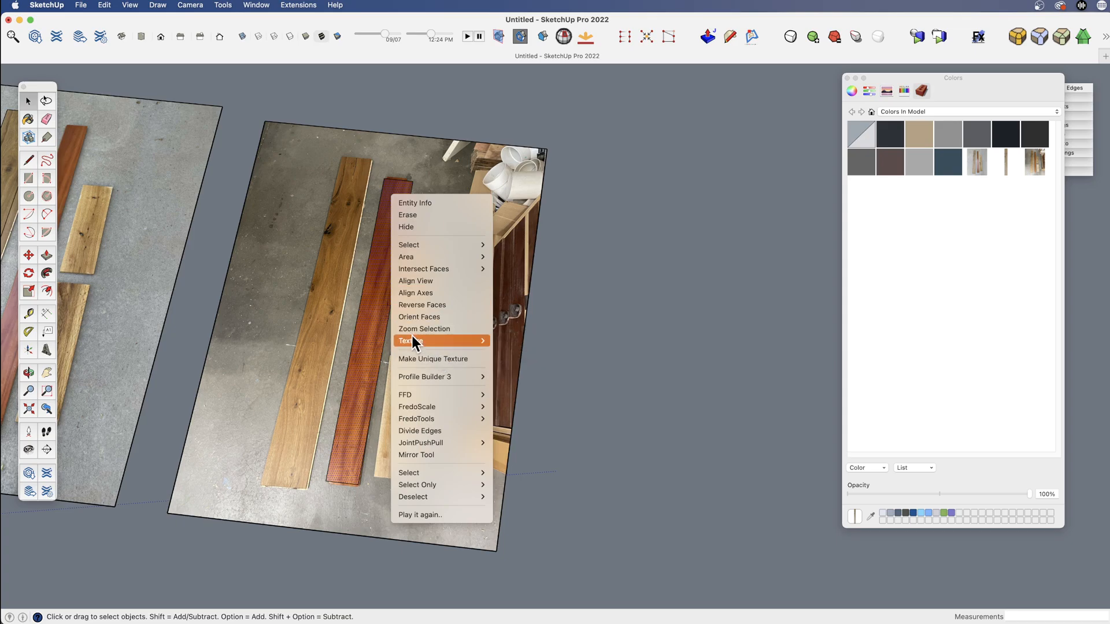
left_click(435, 359)
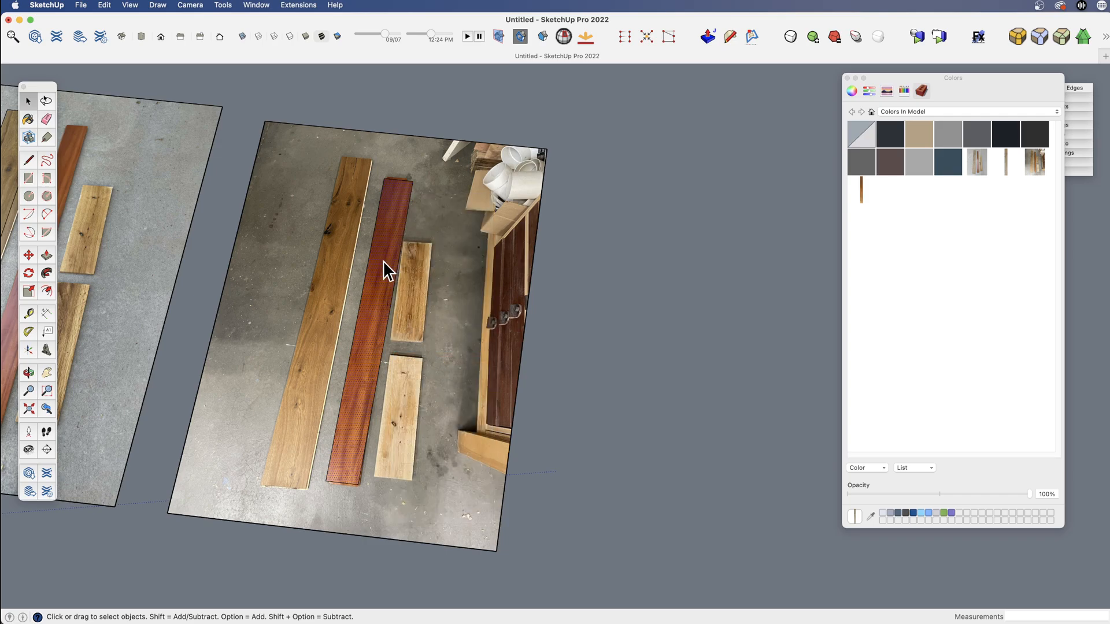
- Erase the outer edges of both floor photos so only the two plank rectangles are left
scroll(494, 243, "down", 5)
key("e")
left_click_drag(523, 176, 368, 339)
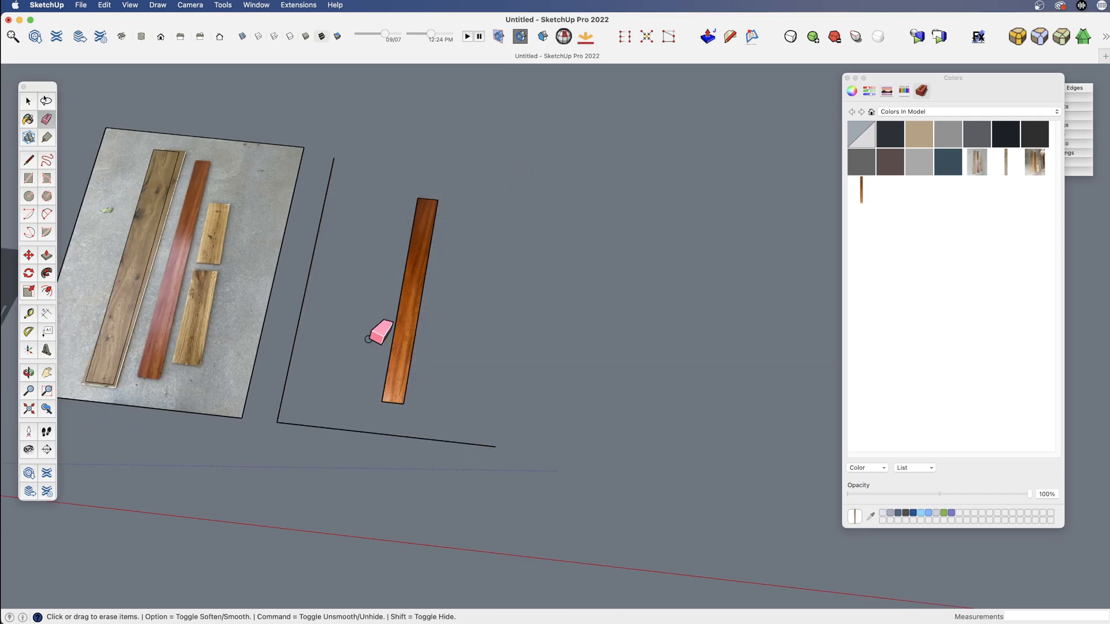
mouse_move(313, 414)
left_mouse_down()
mouse_move(292, 384)
mouse_move(322, 436)
mouse_move(347, 406)
left_mouse_up()
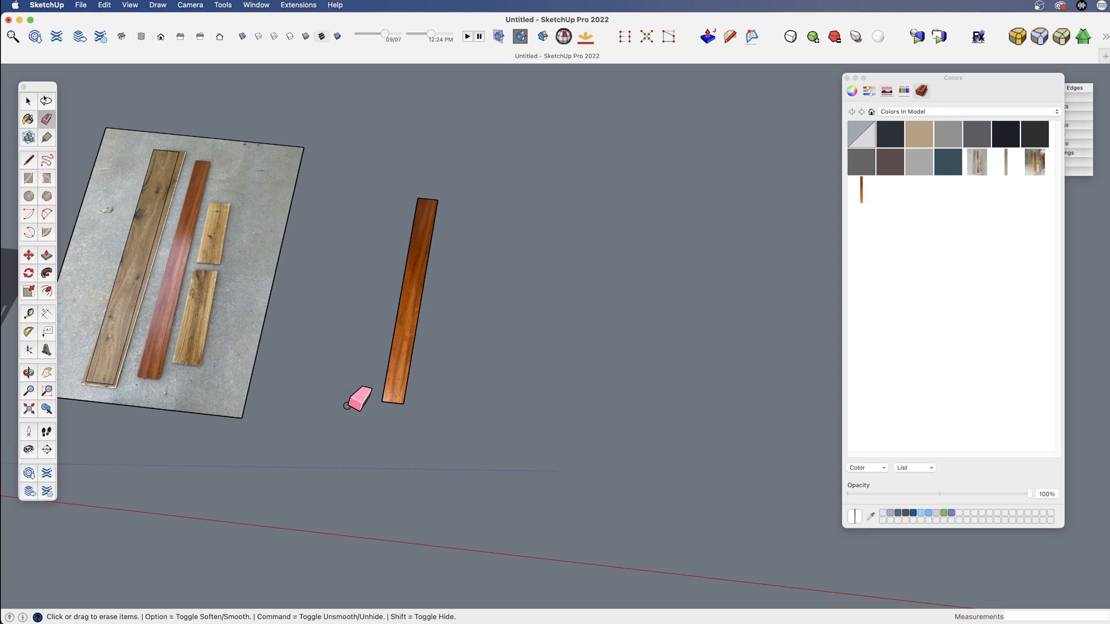
scroll(347, 406, "down", 3)
mouse_move(208, 375)
left_mouse_down()
mouse_move(196, 385)
mouse_move(189, 331)
mouse_move(211, 315)
left_mouse_up()
mouse_move(316, 231)
left_mouse_down()
mouse_move(360, 252)
mouse_move(399, 312)
left_mouse_up()
- Move the reddish plank rectangle next to the brown plank rectangle
key("space")
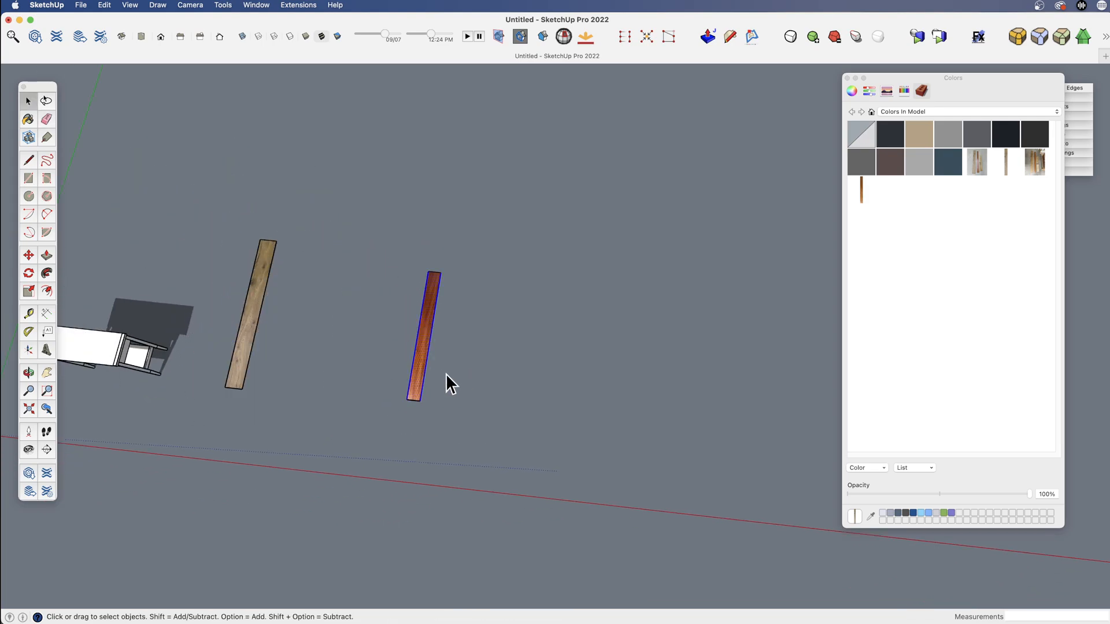
key("m")
left_click_drag(452, 353, 313, 334)
key("space")
scroll(272, 353, "up", 5)
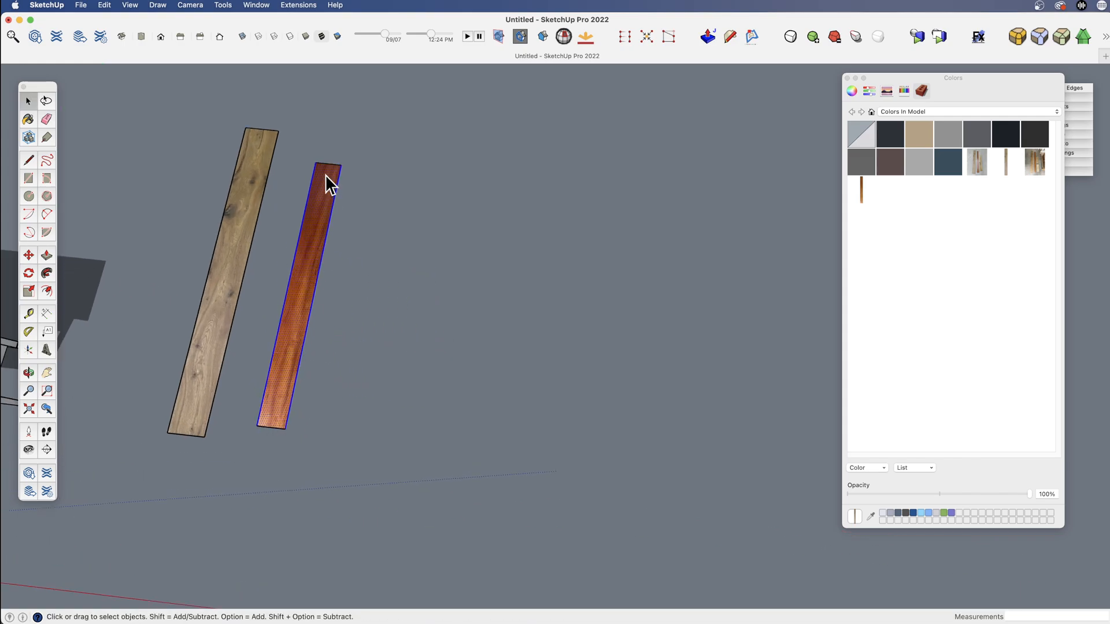
- Open the tabletop for editing, select its main board, and paint it with the texture sampled from the brown plank
scroll(384, 285, "down", 3)
middle_click_drag(347, 312, 561, 339, "shift")
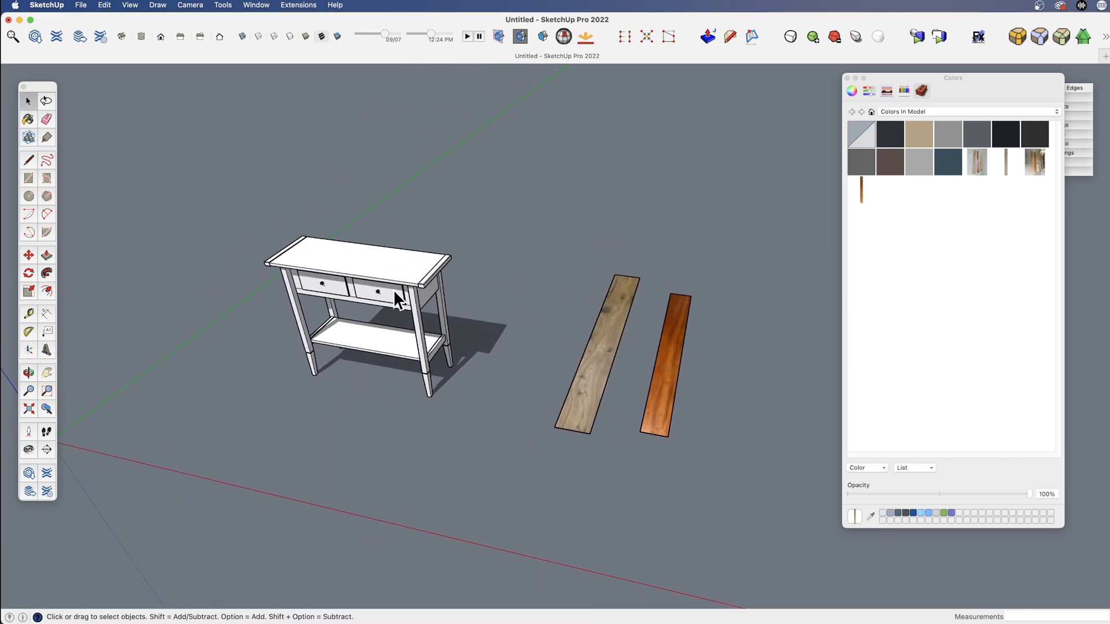
scroll(363, 272, "up", 3)
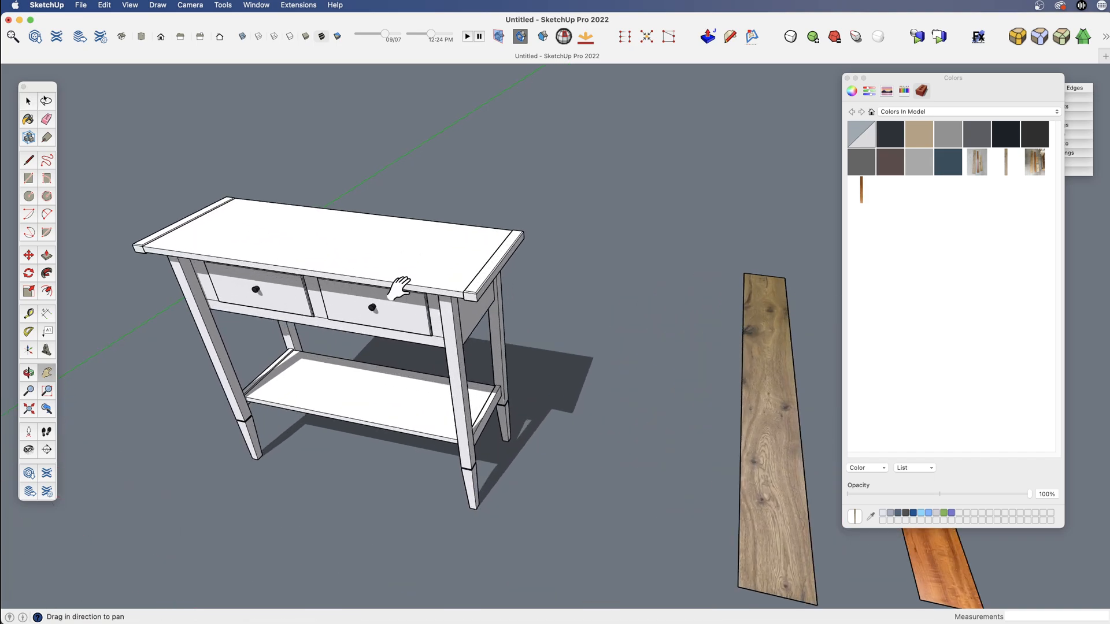
mouse_move(391, 287)
middle_mouse_down()
mouse_move(379, 255)
mouse_move(389, 310)
mouse_move(396, 262)
mouse_move(385, 248)
mouse_move(392, 303)
middle_mouse_up()
double_click(396, 255)
left_click(384, 254)
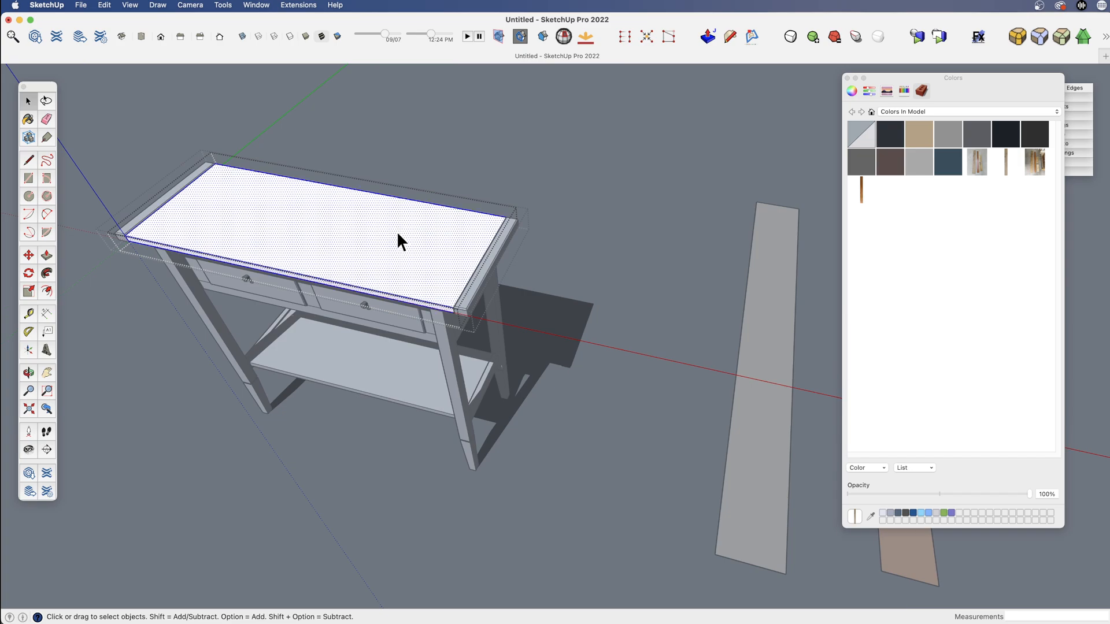
key("b")
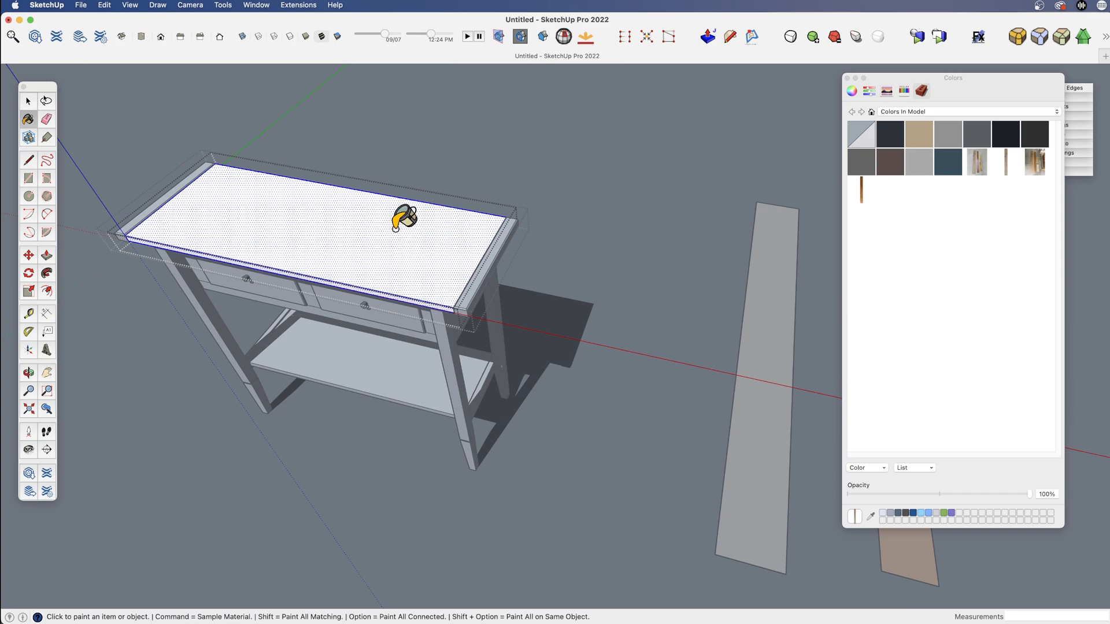
key("super")
left_click(770, 301, "super")
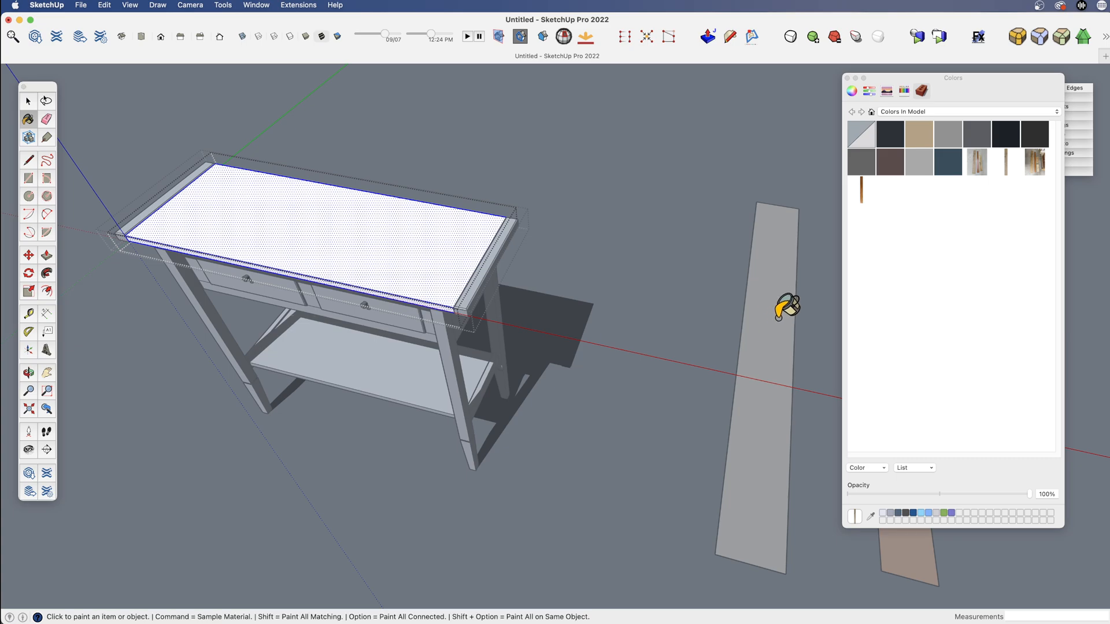
left_click(403, 235)
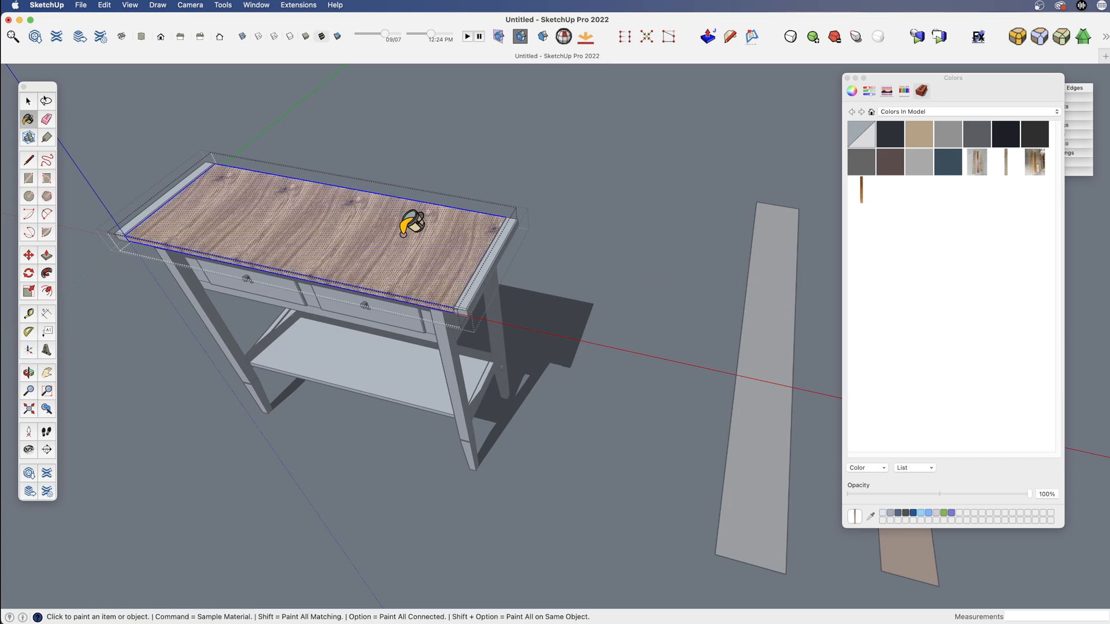
middle_click_drag(456, 243, 501, 232, "shift")
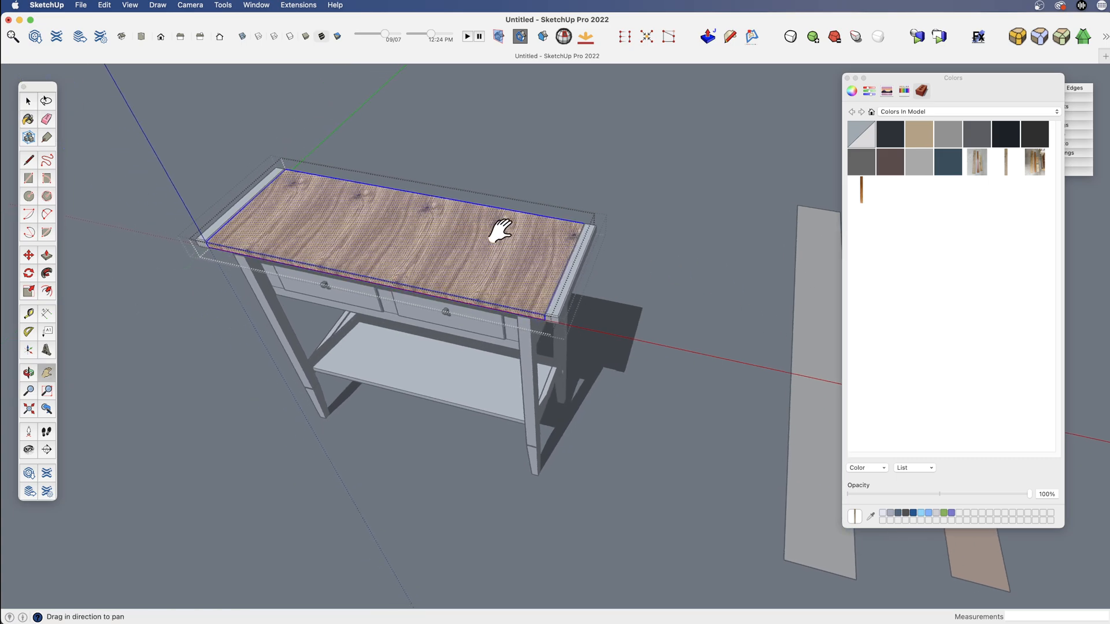
scroll(399, 217, "down", 3)
key("space")
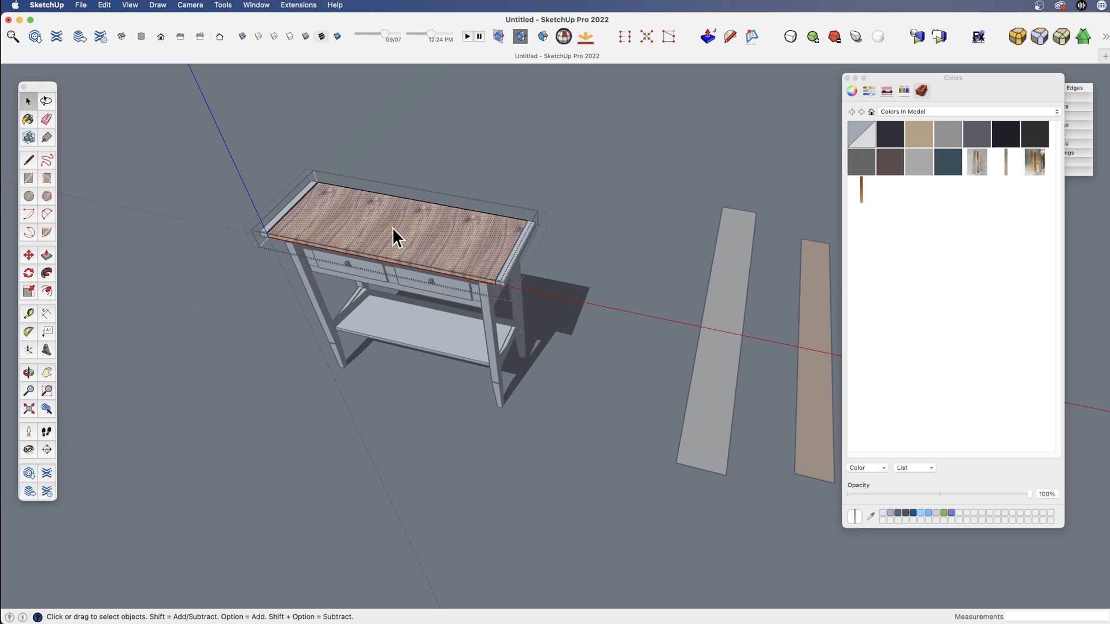
- Reposition the tabletop board's wood texture with fixed pins, rotating it so the grain runs along the table's length
right_click(365, 205)
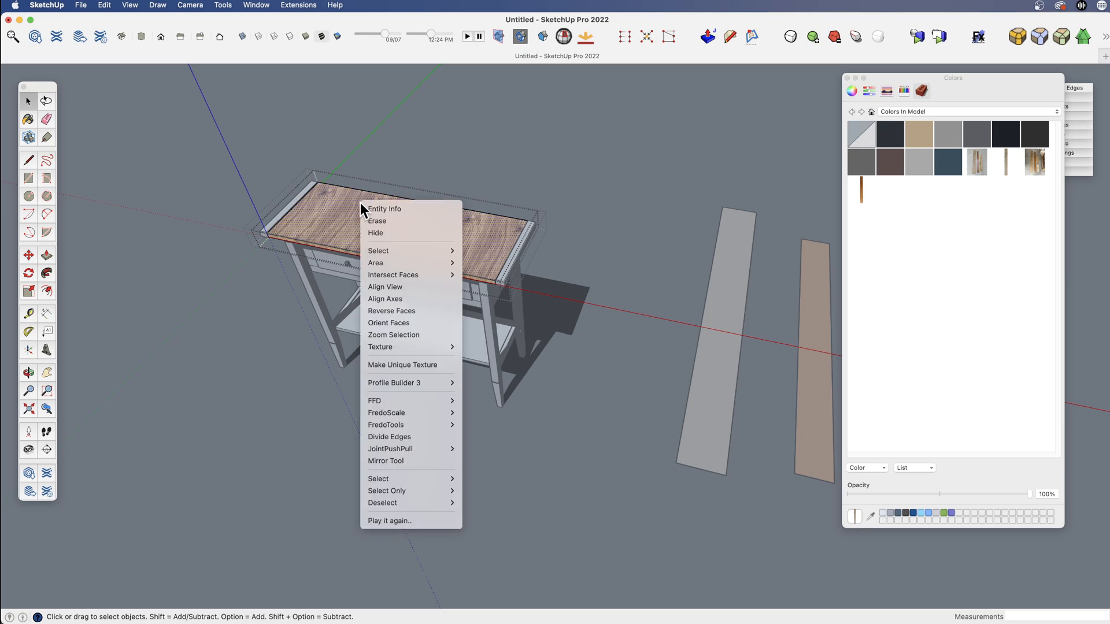
mouse_move(438, 350)
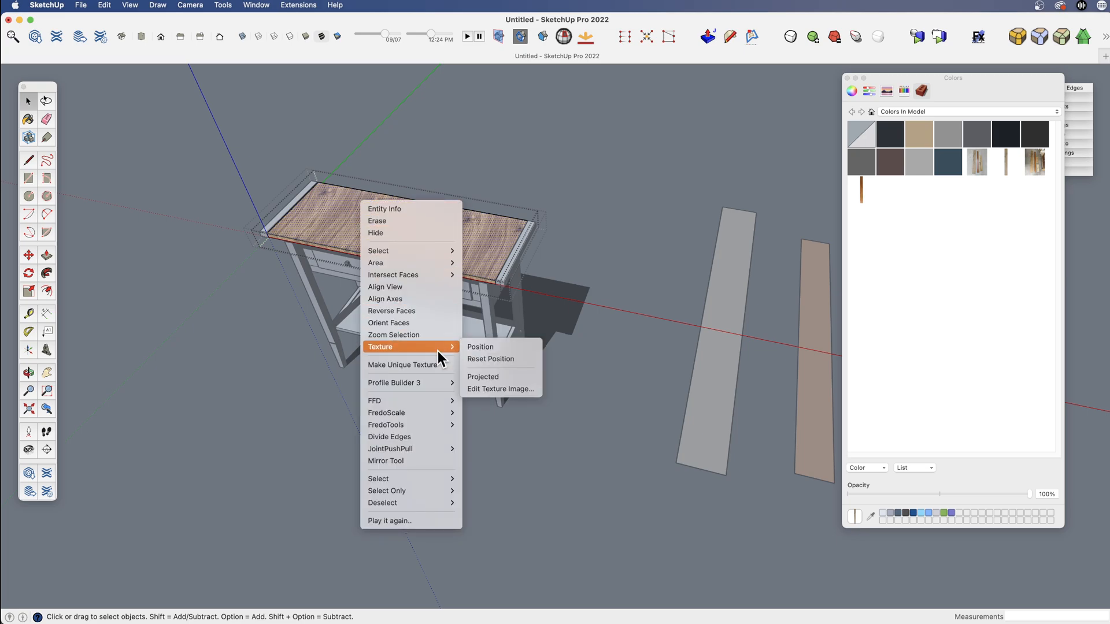
left_click(494, 345)
scroll(399, 254, "down", 3)
right_click(395, 241)
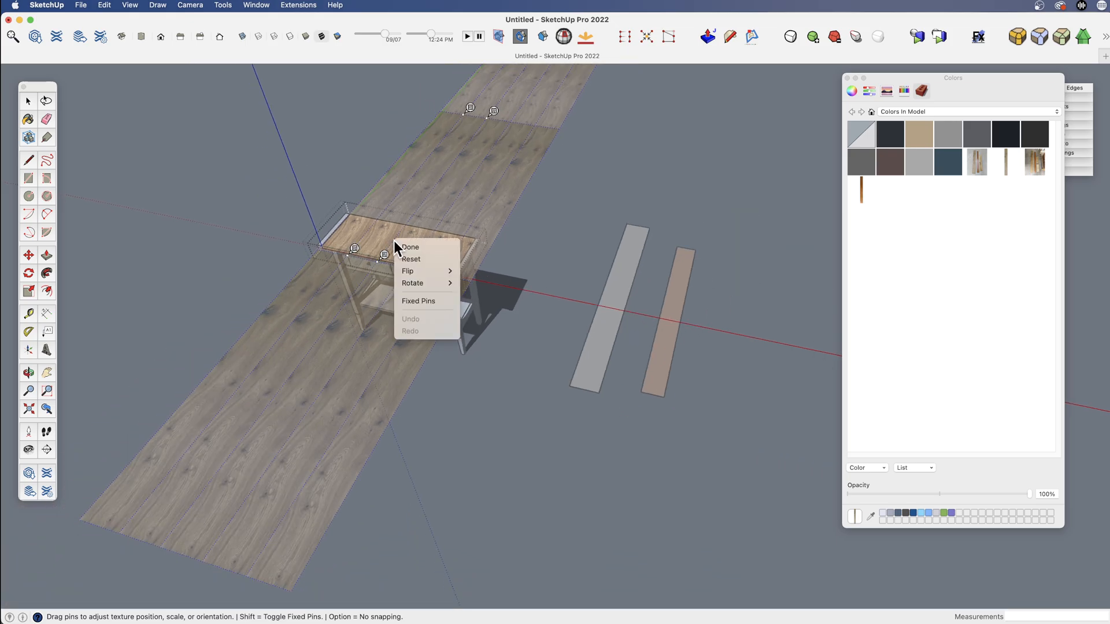
left_click(426, 299)
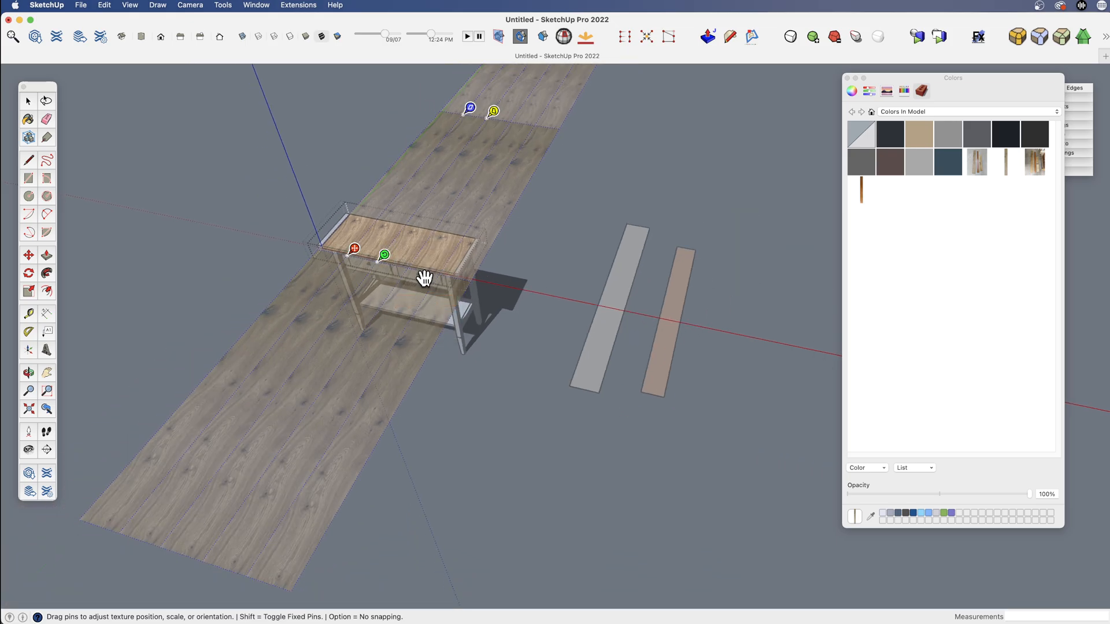
left_click_drag(385, 256, 523, 279)
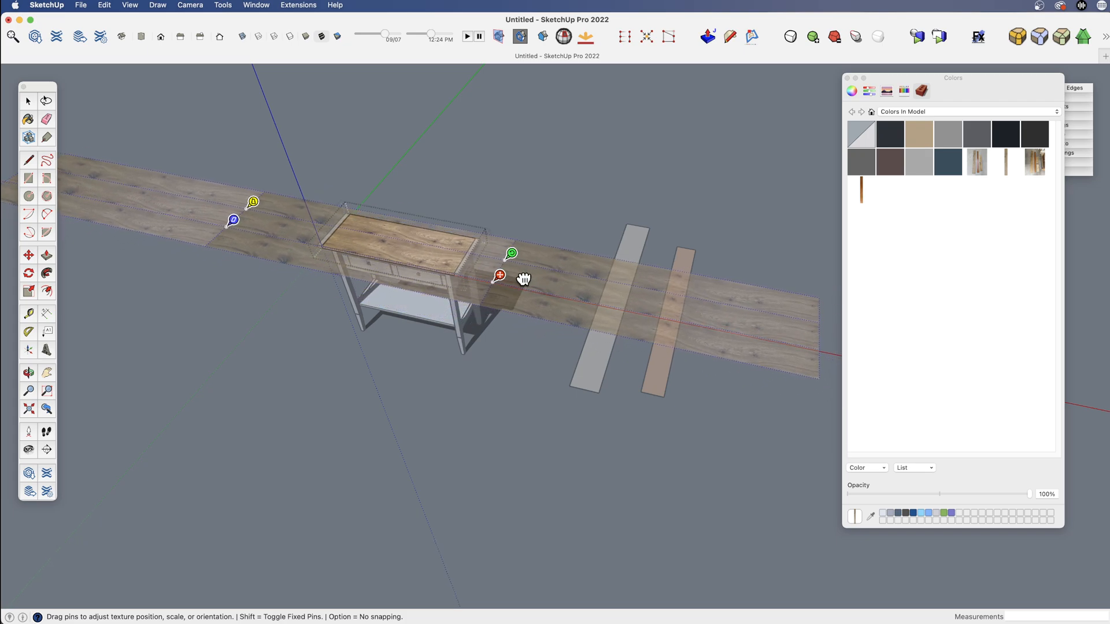
mouse_move(400, 249)
left_mouse_down()
mouse_move(436, 262)
mouse_move(404, 245)
left_mouse_up()
right_click(407, 246)
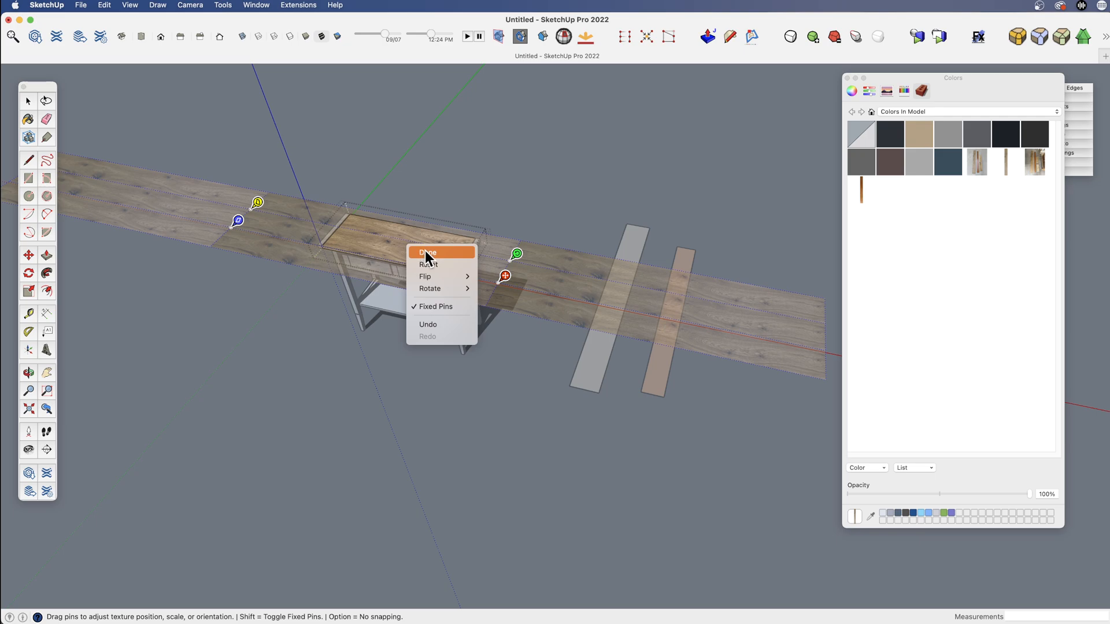
left_click(427, 252)
- Open a table leg for editing, select its geometry, and paint it with the texture sampled from the brown plank
scroll(426, 265, "up", 5)
middle_click_drag(427, 267, 455, 298)
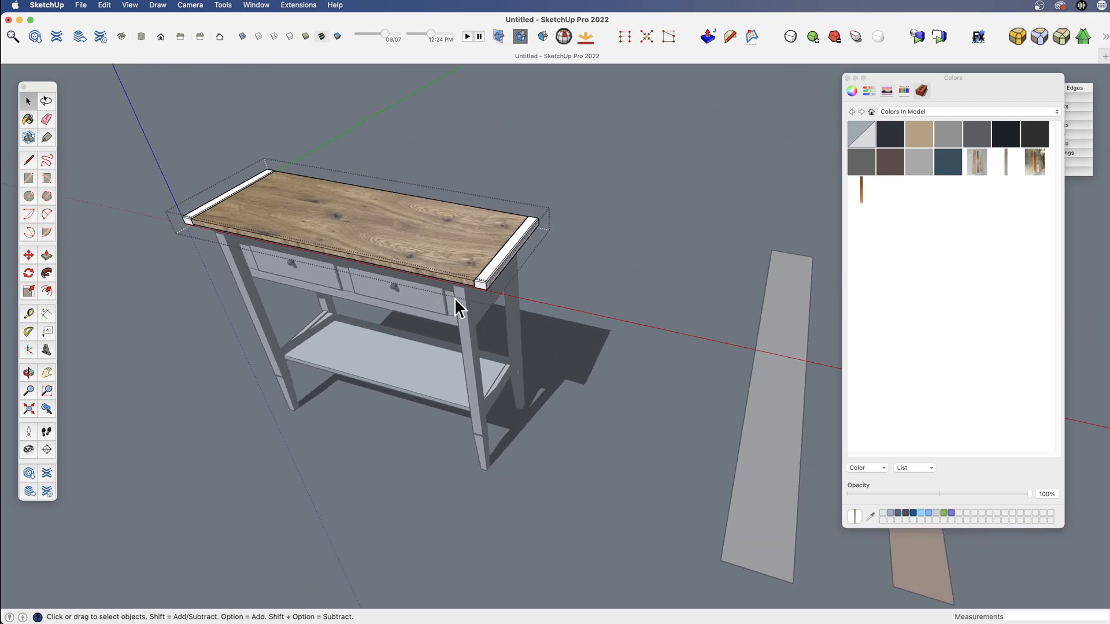
triple_click(472, 332)
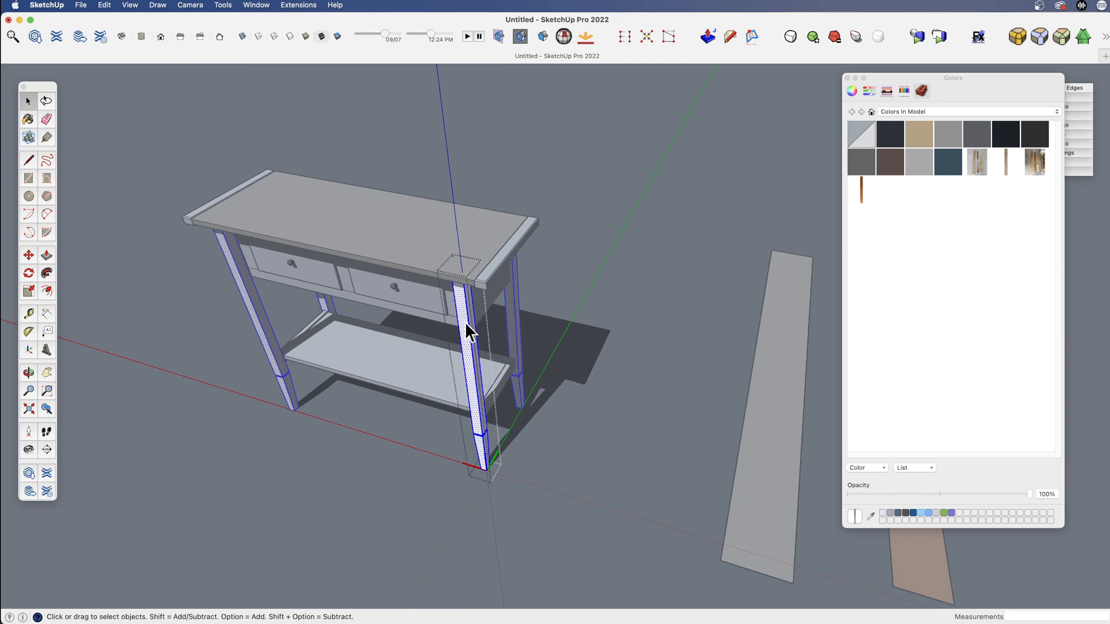
key("b")
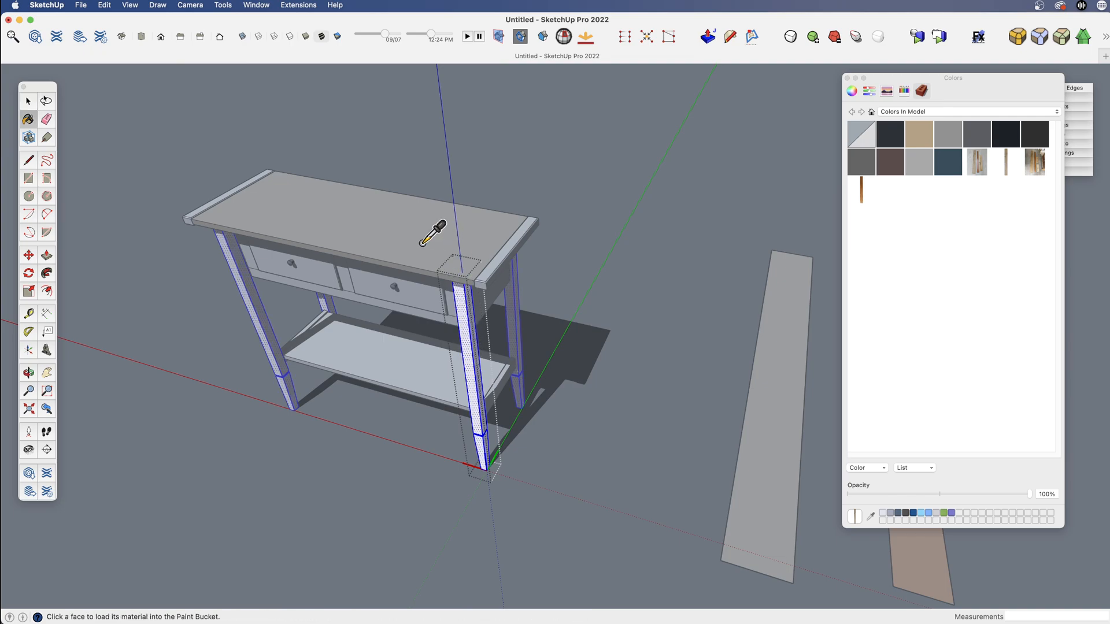
left_click(470, 315)
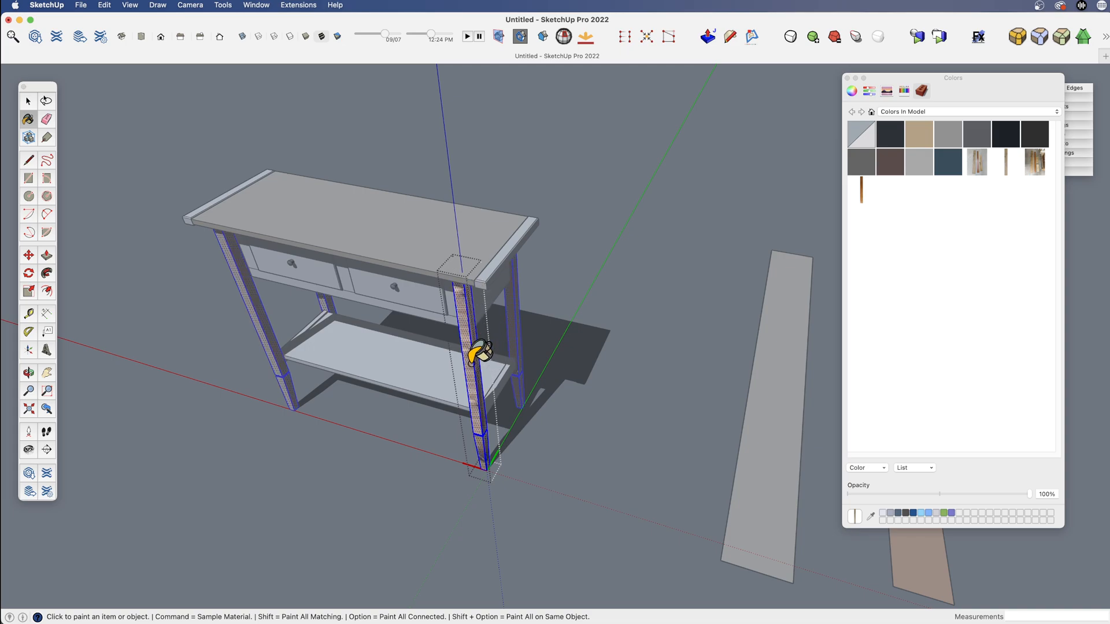
scroll(471, 354, "up", 4)
scroll(488, 315, "down", 2)
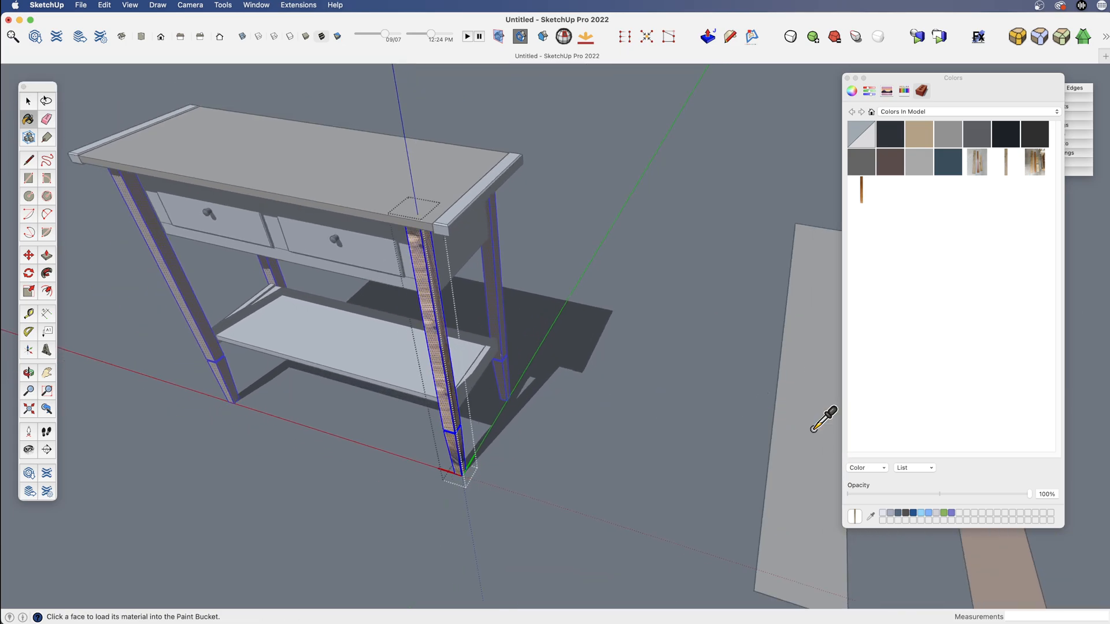
left_click(438, 349)
mouse_move(445, 343)
middle_mouse_down()
mouse_move(463, 347)
mouse_move(447, 354)
mouse_move(310, 315)
mouse_move(451, 330)
middle_mouse_up()
scroll(451, 329, "down", 4)
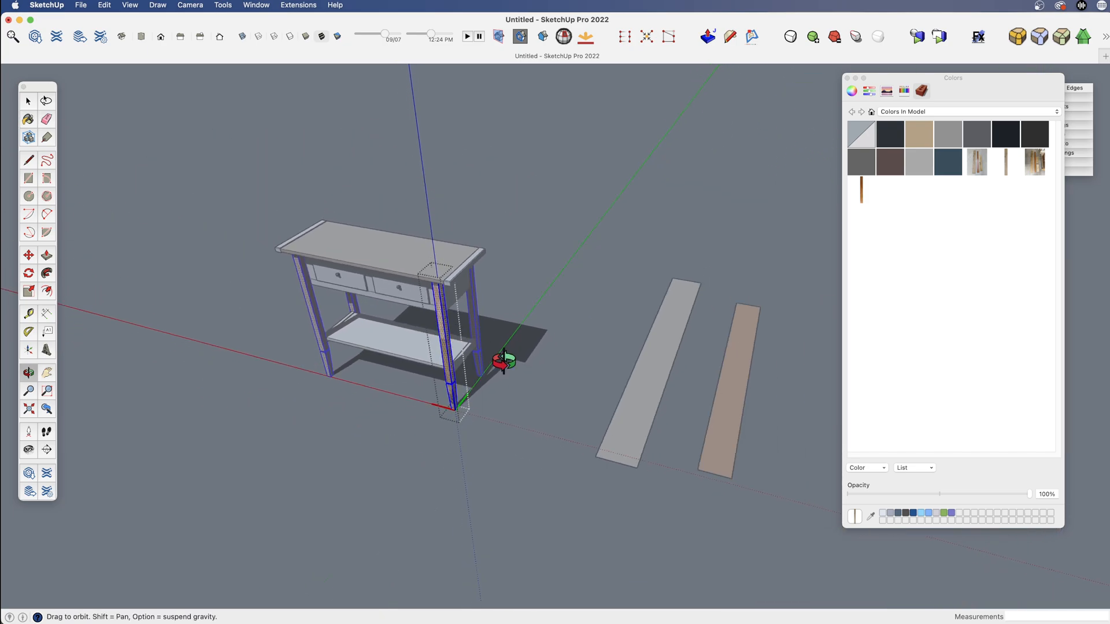
key("space")
- Draw a 20 by 20 inch square on the ground in front of the table
key("h")
left_click_drag(472, 335, 503, 359)
scroll(526, 315, "down", 3)
key("o")
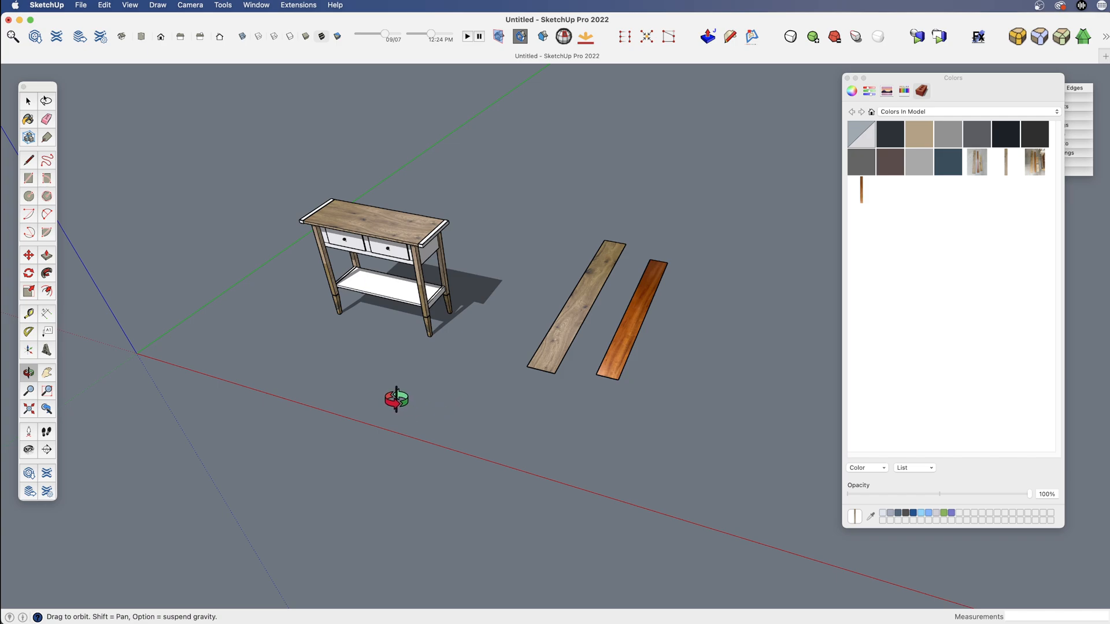
left_click_drag(397, 399, 422, 395)
scroll(422, 396, "up", 3)
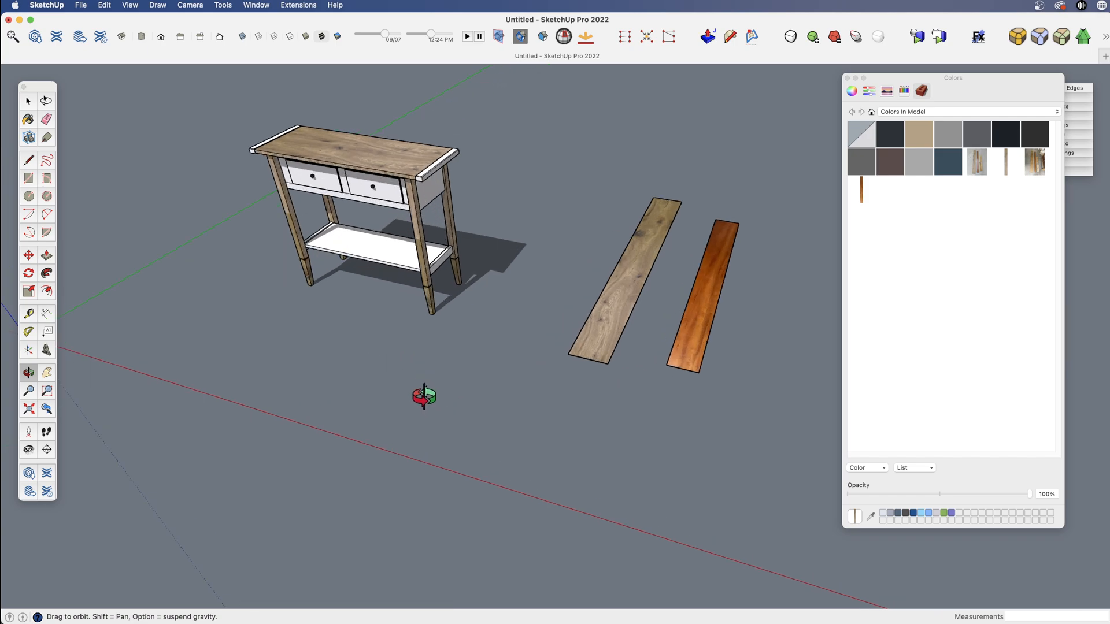
key("r")
left_click(422, 414)
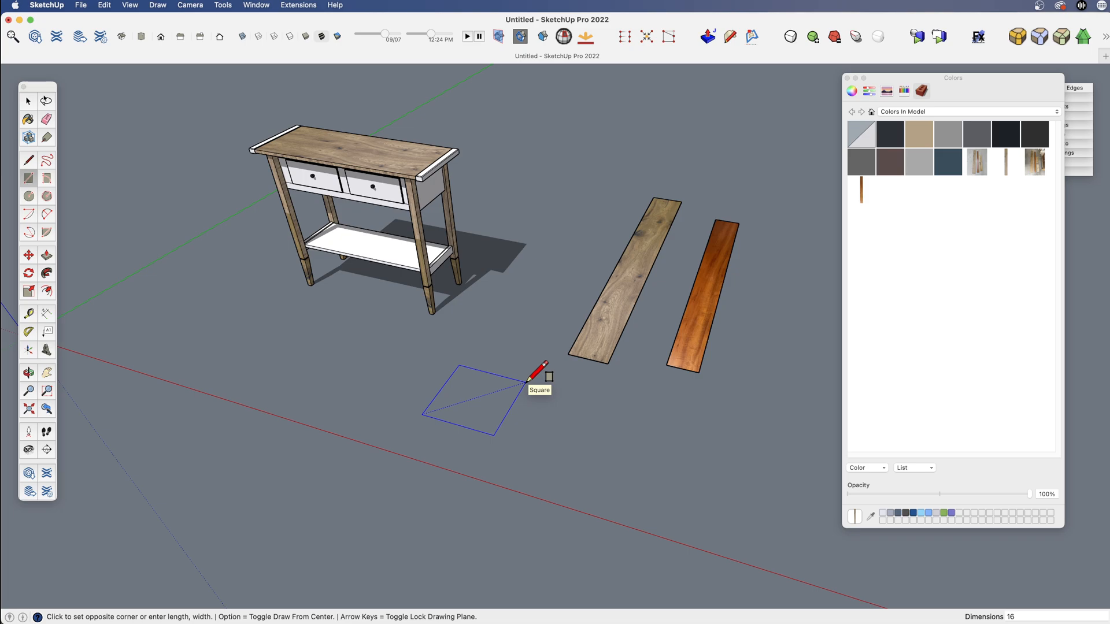
type("16,16'")
key("Return")
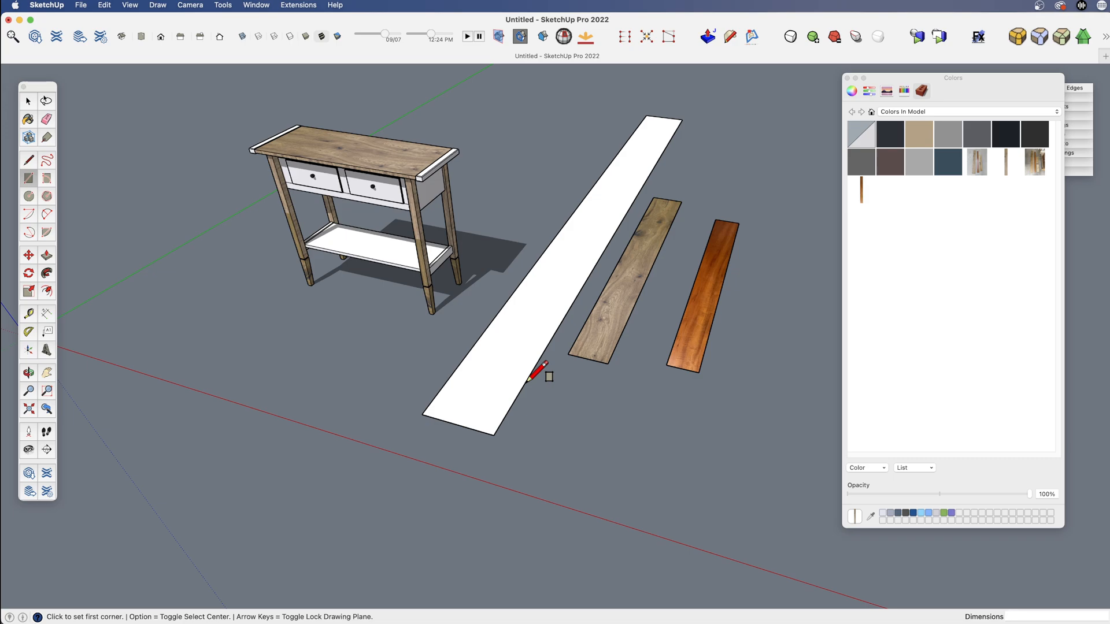
key("Return")
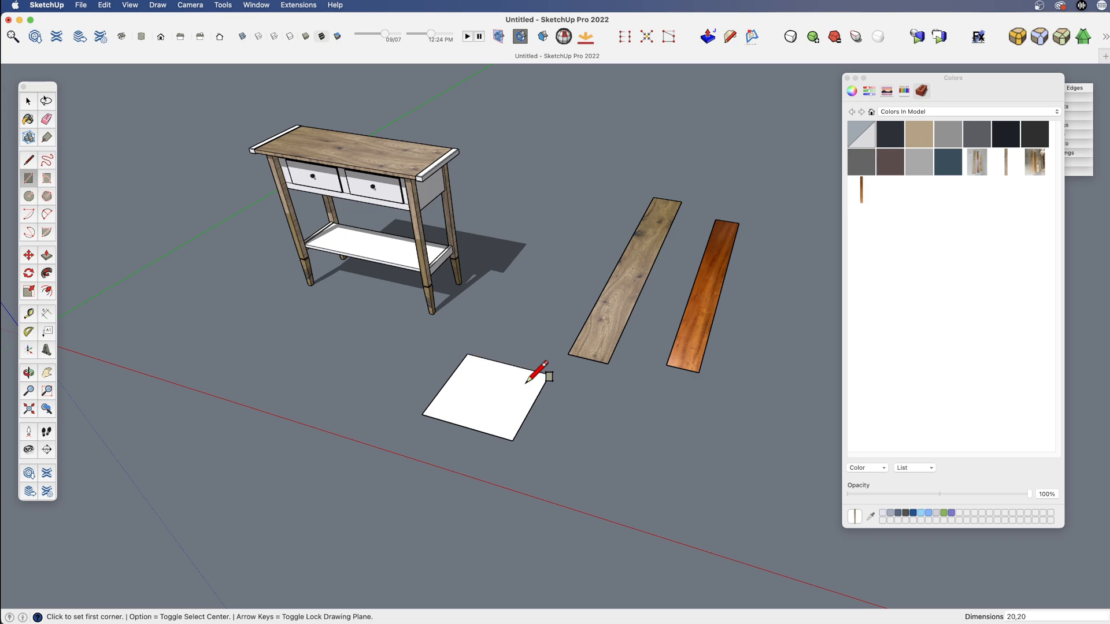
- Push/Pull the square upward about 1' 3/4" into a box
key("p")
left_click(512, 399)
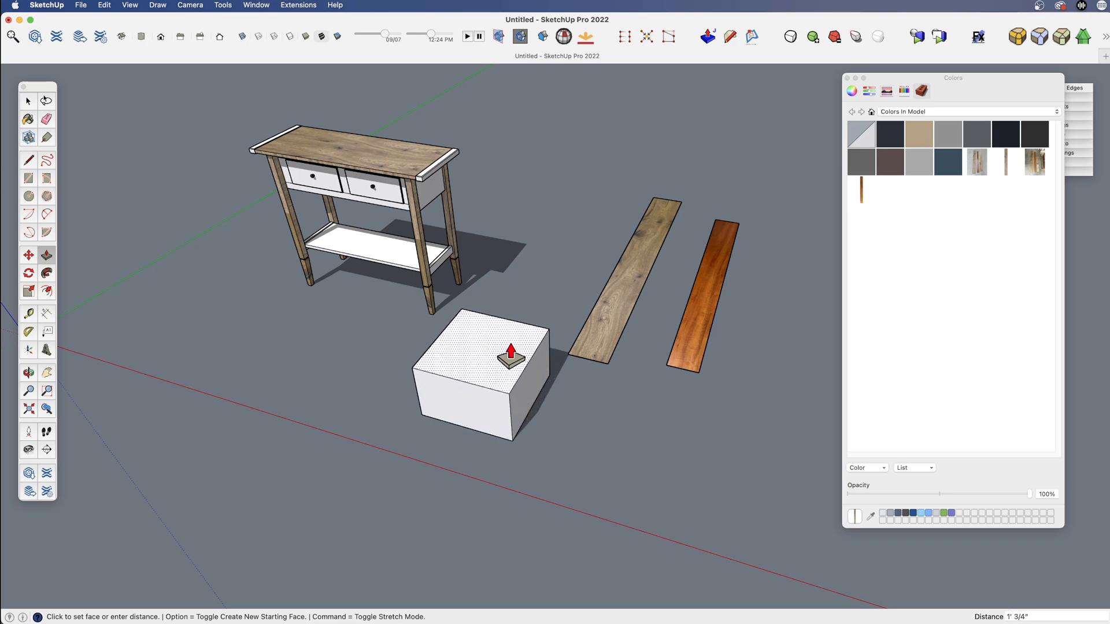
left_click(510, 353)
- Draw a smaller rectangle from the back corner of the box's top face and extrude it upward about 8 inches
key("r")
left_click(461, 309)
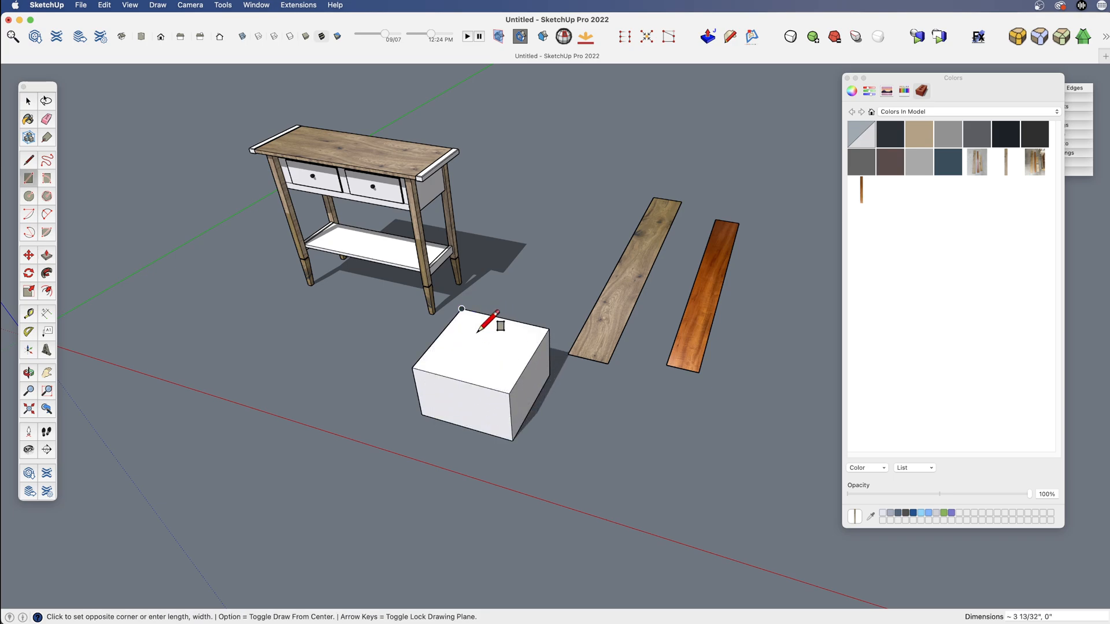
left_click(490, 358)
key("p")
left_click(488, 349)
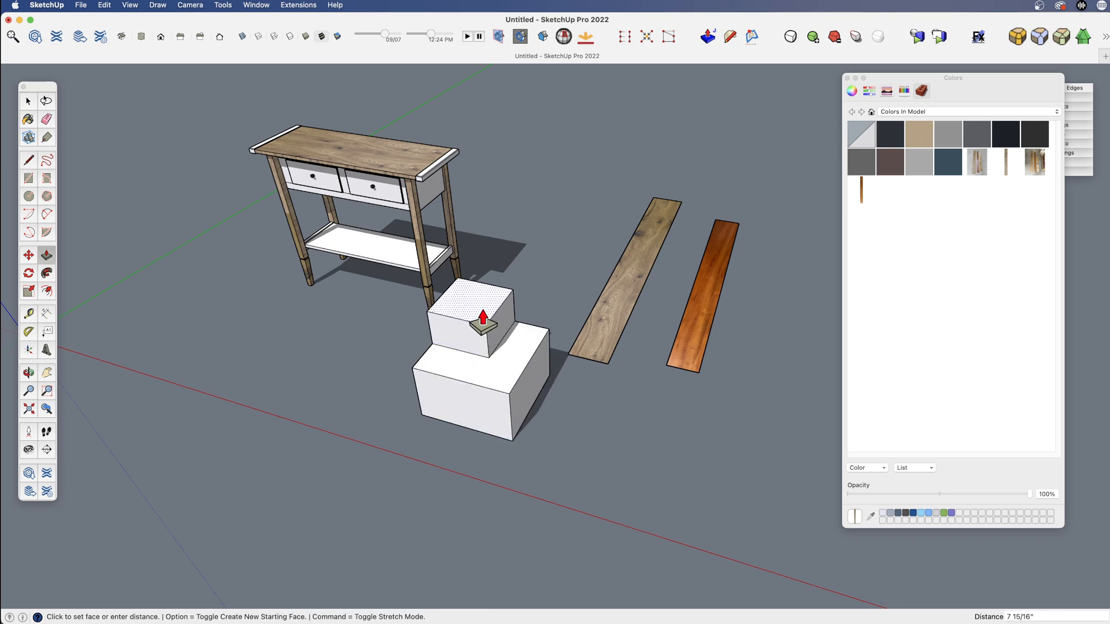
left_click(493, 333)
- Select the whole stepped block and paint it with the wood texture sampled from the brown plank
key("space")
triple_click(508, 353)
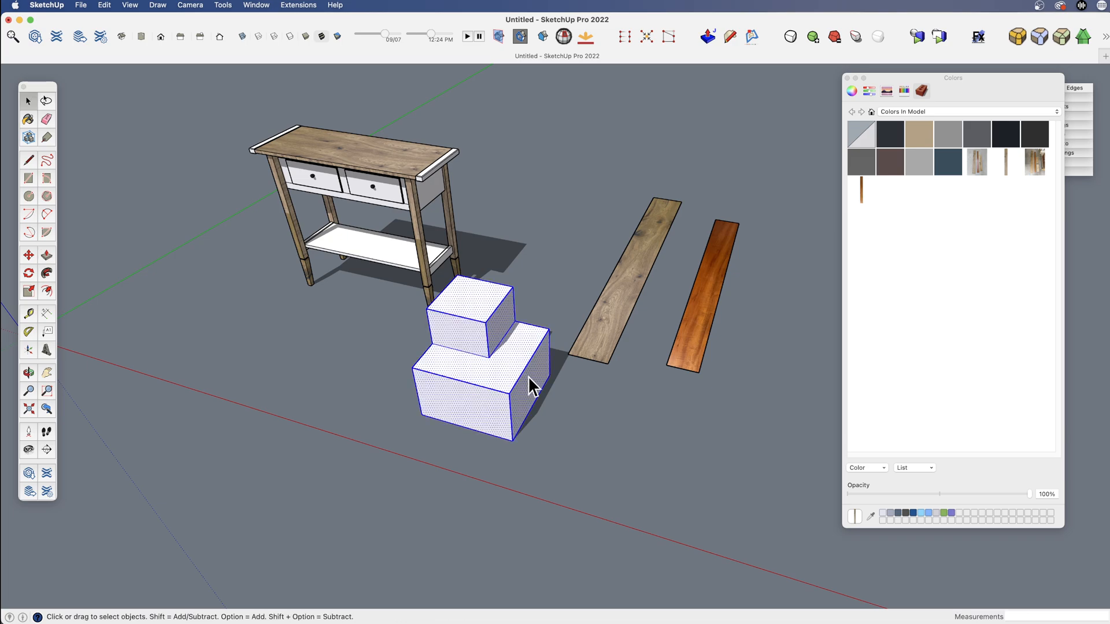
scroll(528, 365, "up", 3)
mouse_move(529, 359)
middle_mouse_down()
mouse_move(449, 397)
mouse_move(463, 393)
middle_mouse_up()
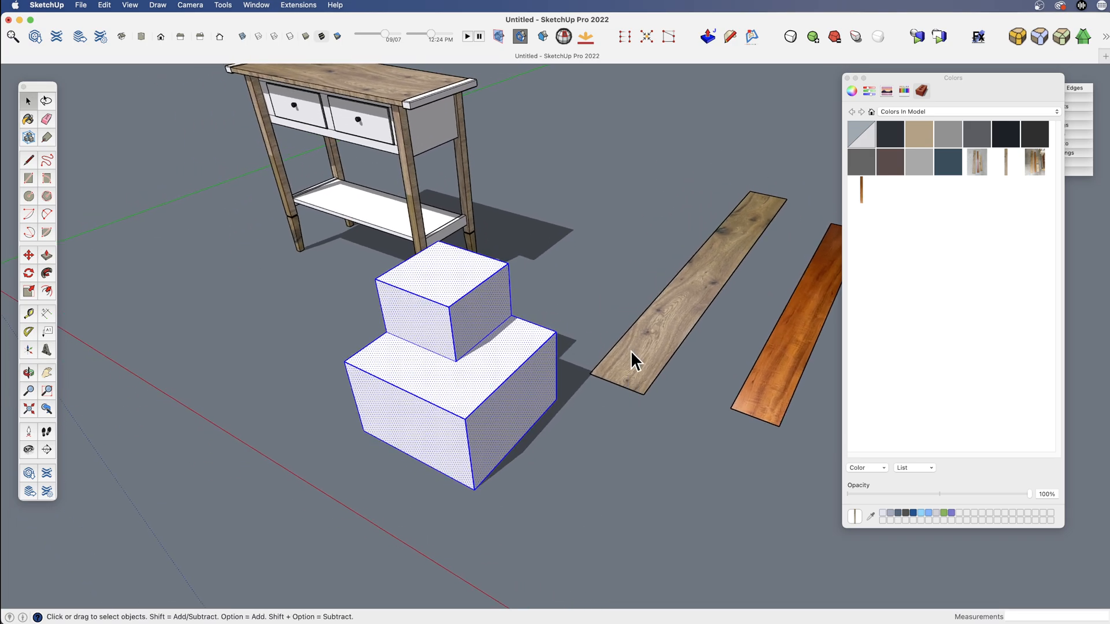
key("b")
key("super")
left_click(642, 352, "super")
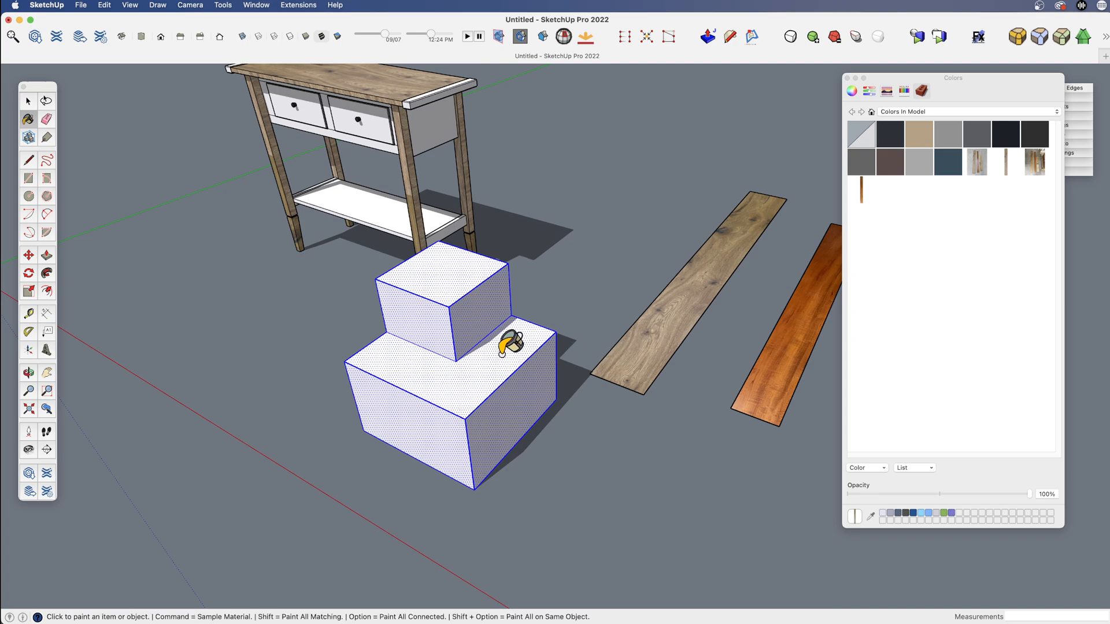
left_click(509, 344)
key("space")
- Rotate the wood texture on the lower box's front face so the grain runs horizontally
left_click(501, 422)
middle_click_drag(496, 411, 538, 432)
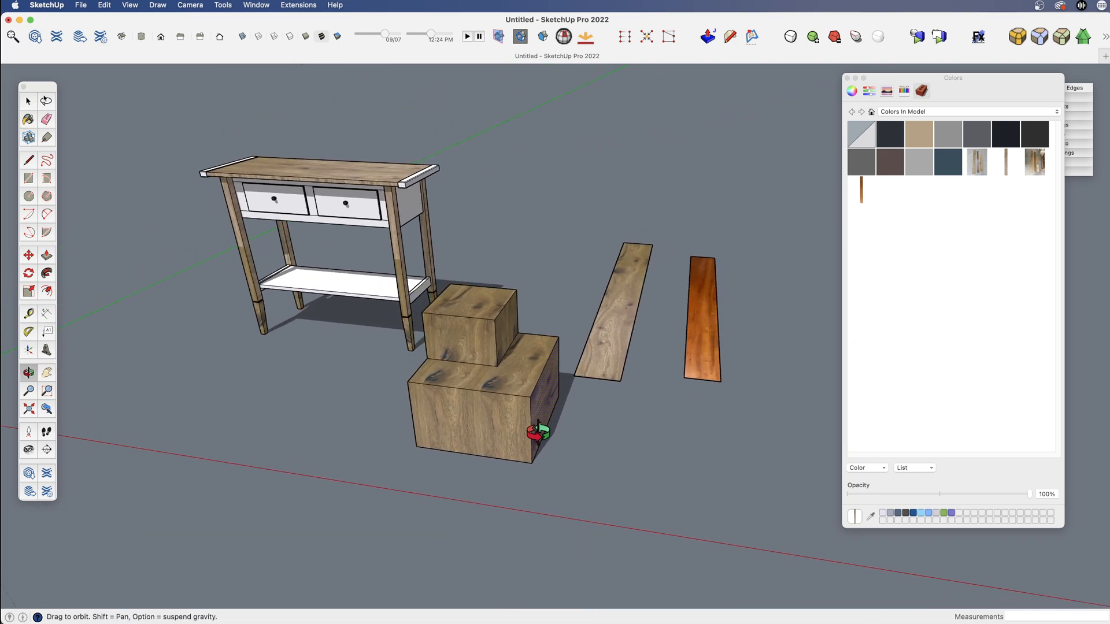
left_click(462, 407)
scroll(468, 405, "down", 3)
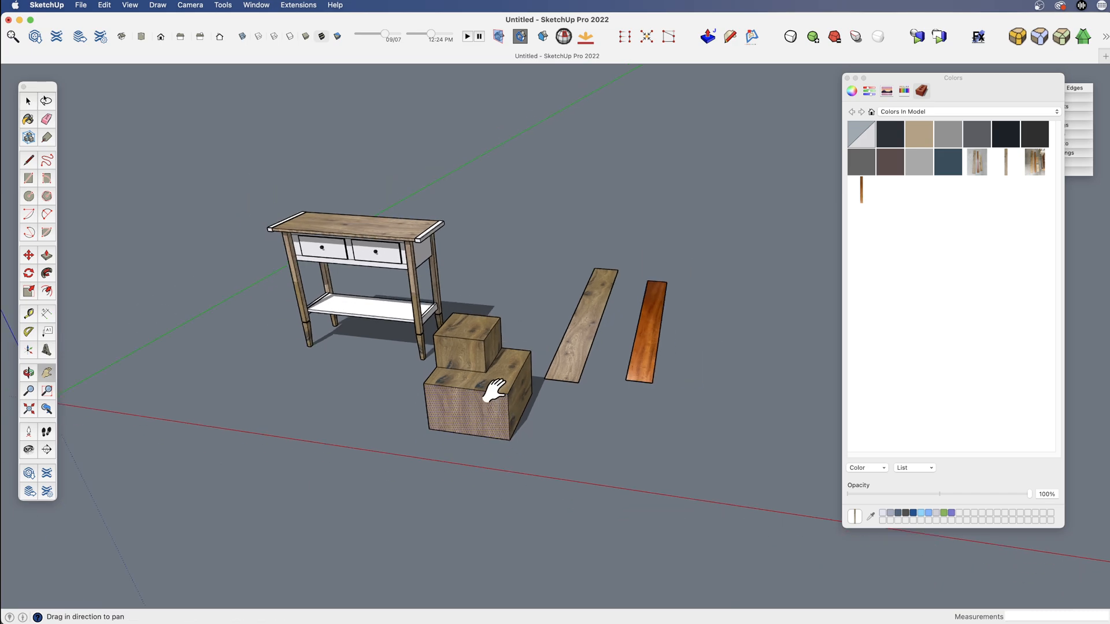
right_click(468, 407)
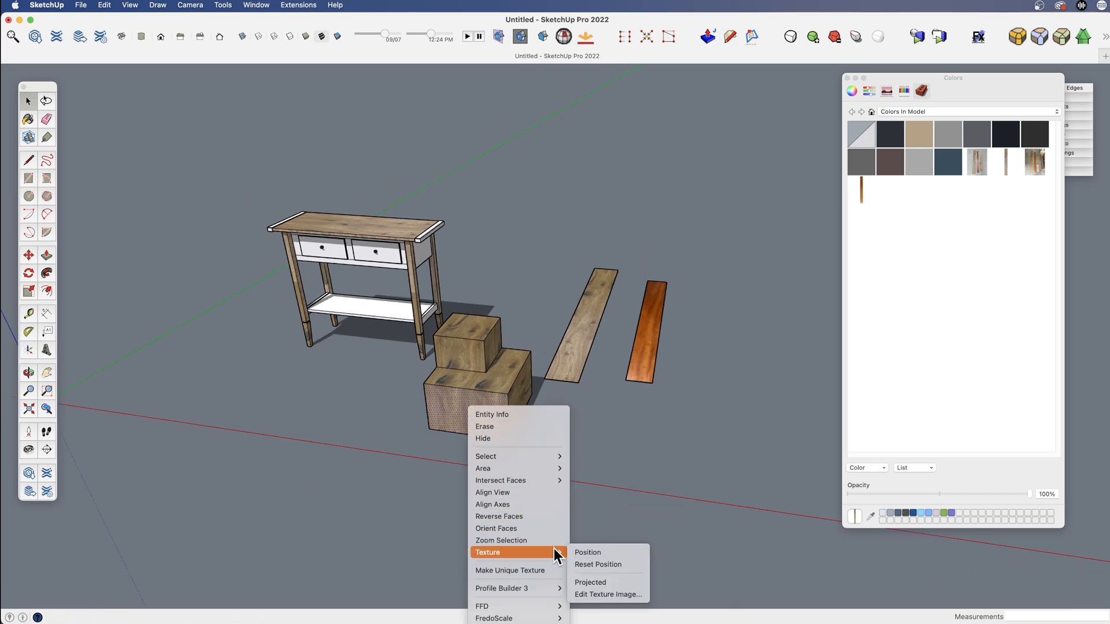
left_click(575, 551)
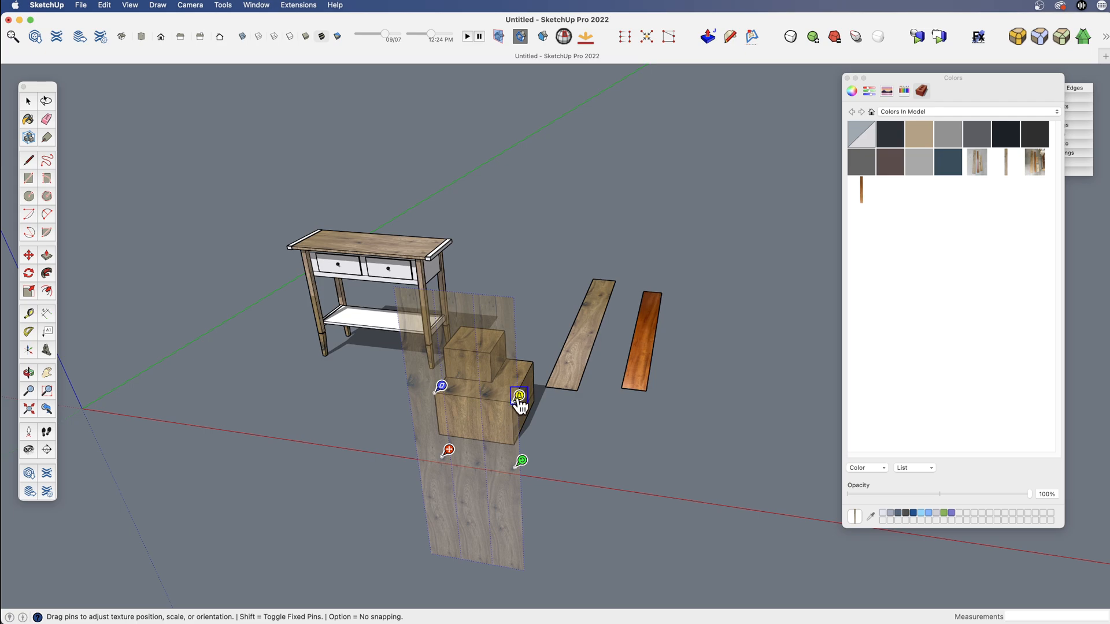
left_click_drag(522, 462, 442, 386)
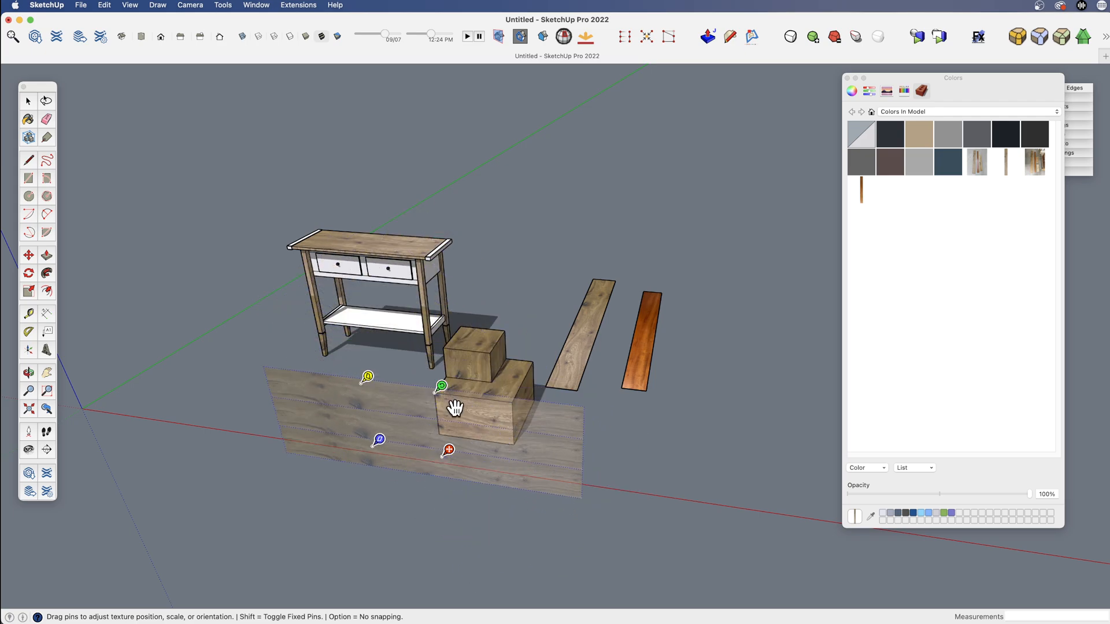
right_click(455, 409)
left_click(473, 415)
- Draw a diagonal miter line across the lower box's top face, from the small box's front corner to the outer corner
scroll(480, 393, "up", 5)
middle_click_drag(471, 391, 507, 496)
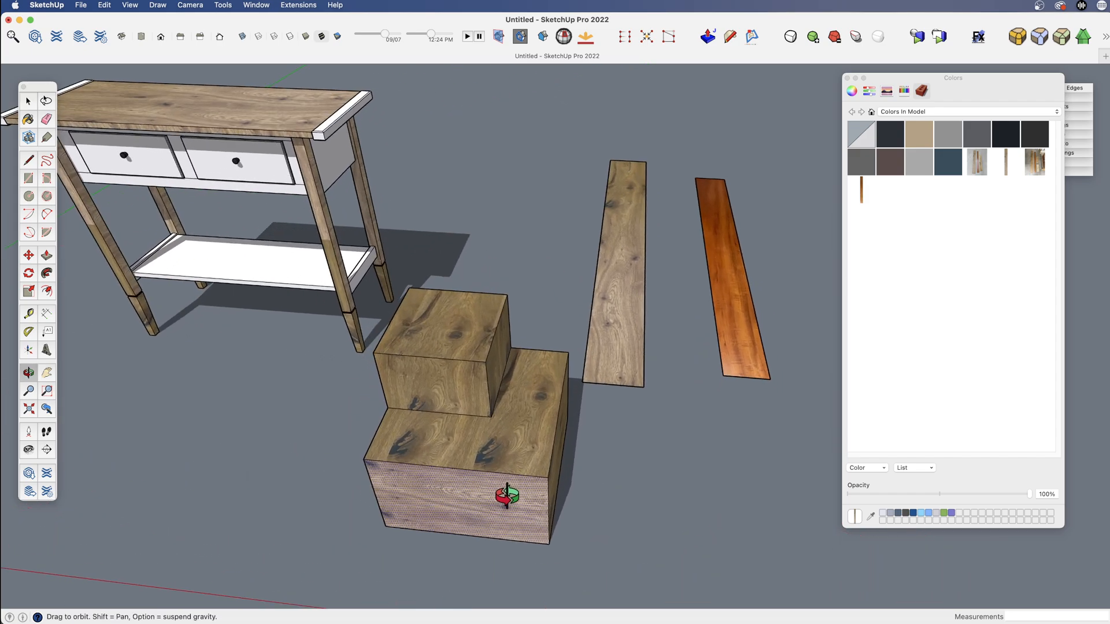
key("l")
left_click(491, 416)
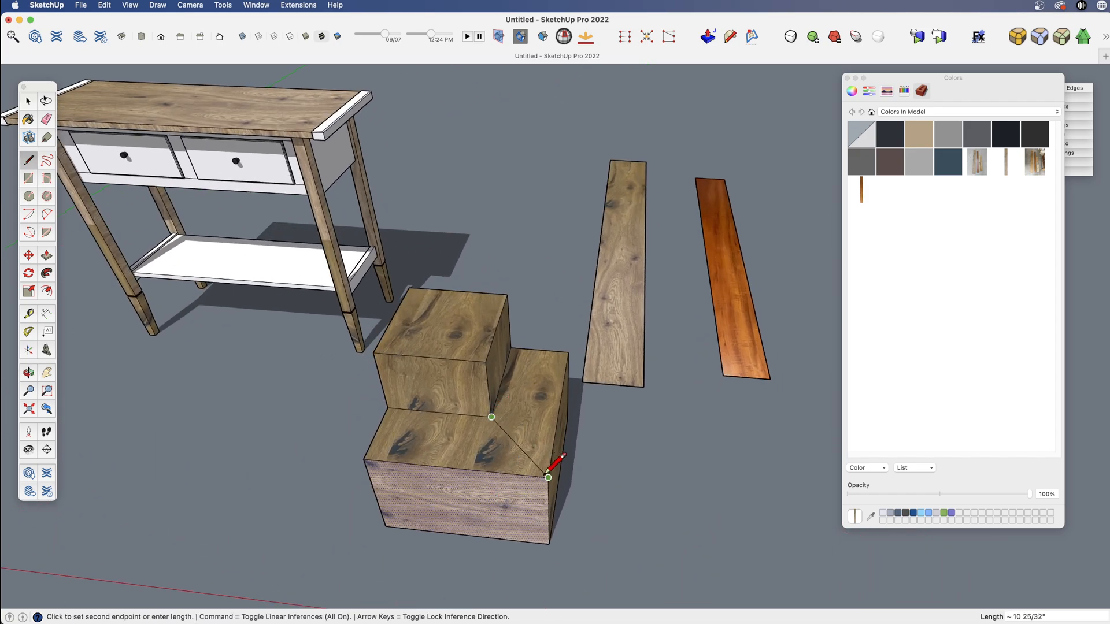
left_click(549, 475)
- Shift the wood texture along its grain on the side part of the lower box's top face, beside the miter line
mouse_move(547, 471)
middle_mouse_down()
mouse_move(365, 460)
mouse_move(394, 439)
middle_mouse_up()
key("space")
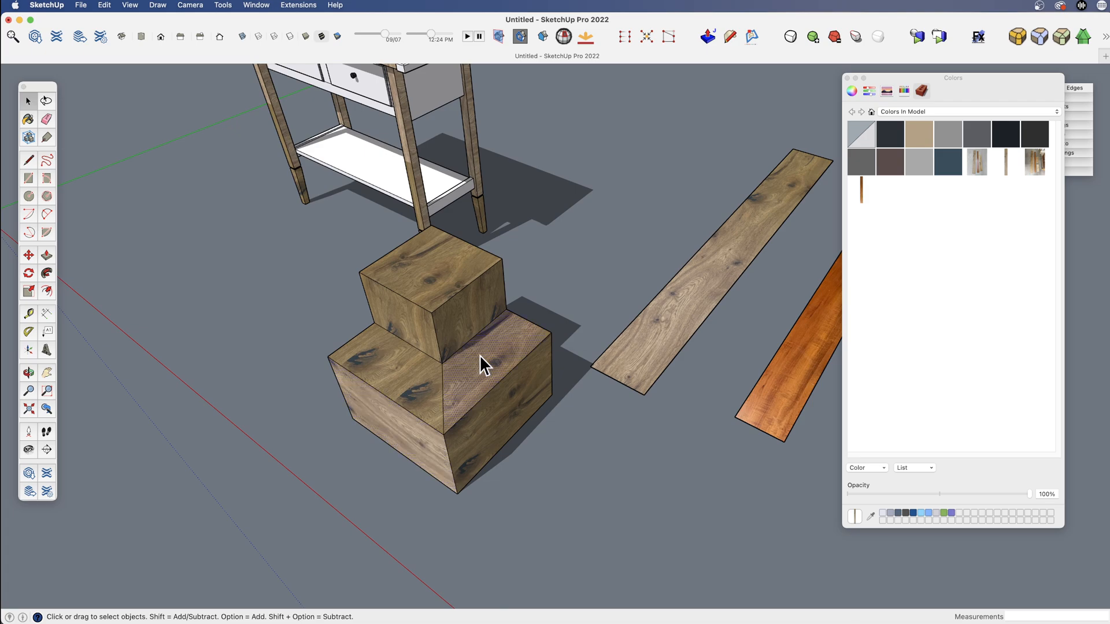
right_click(480, 355)
mouse_move(568, 499)
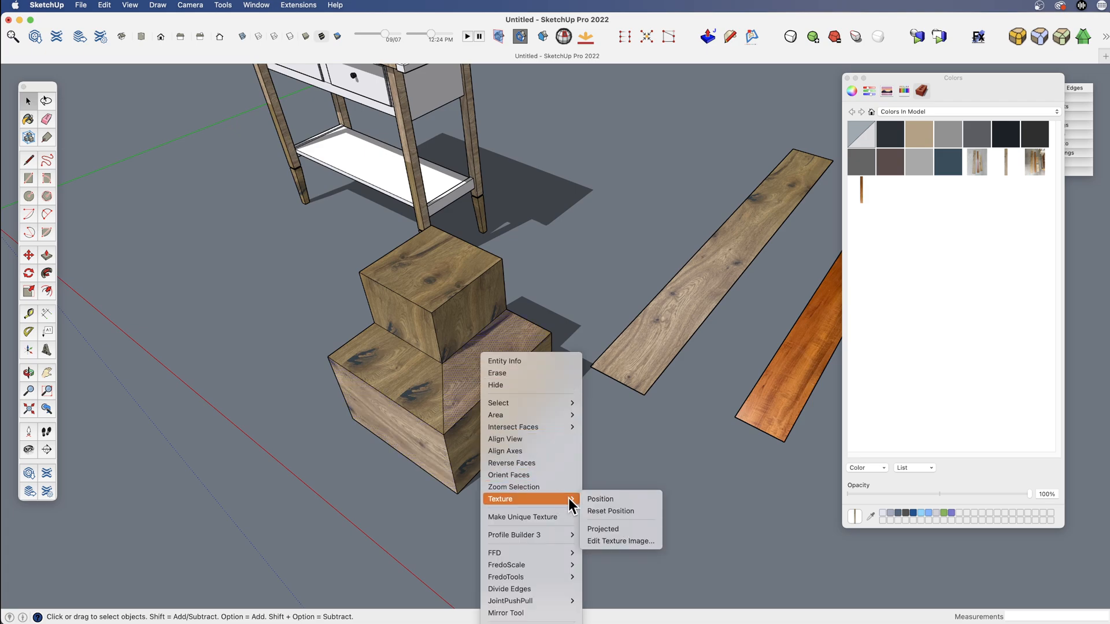
left_click(601, 499)
left_click_drag(491, 376, 589, 288)
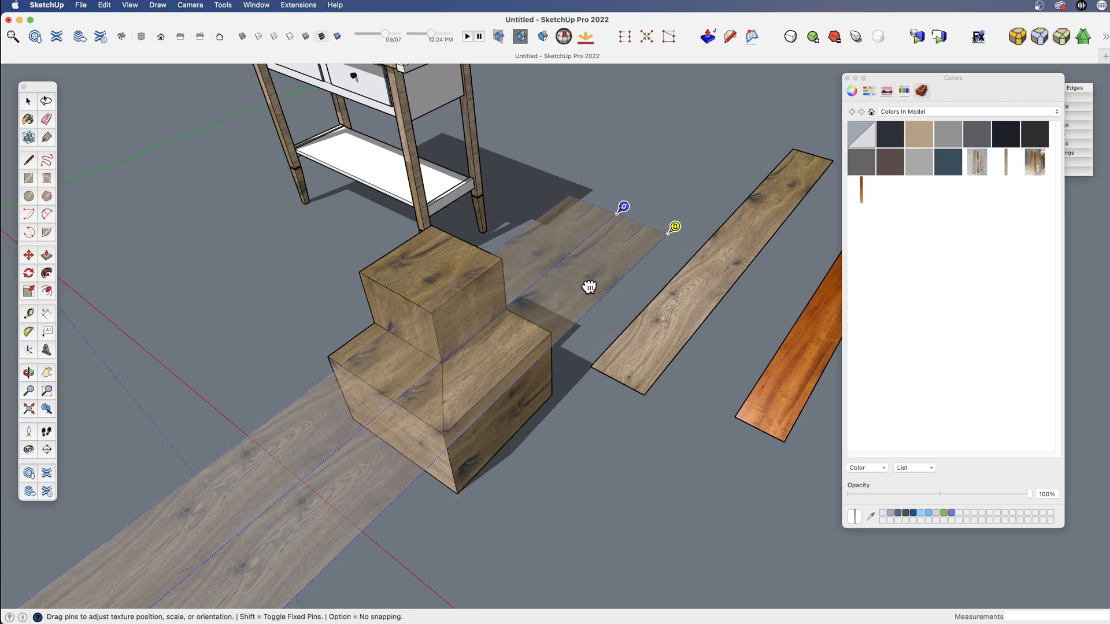
right_click(500, 363)
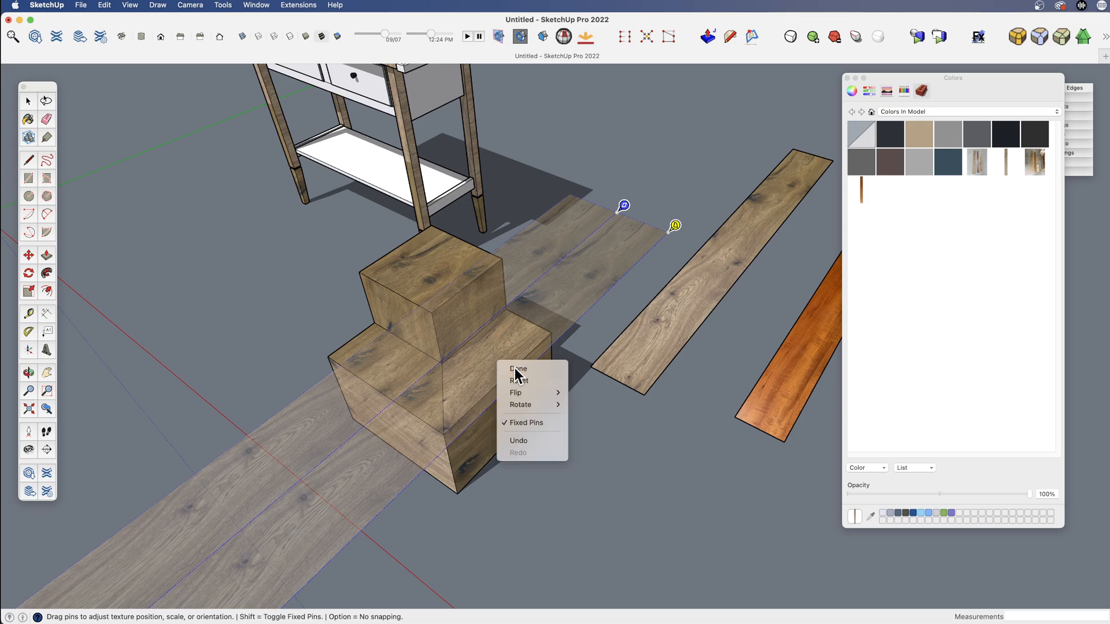
left_click(515, 367)
middle_click_drag(420, 386, 595, 340)
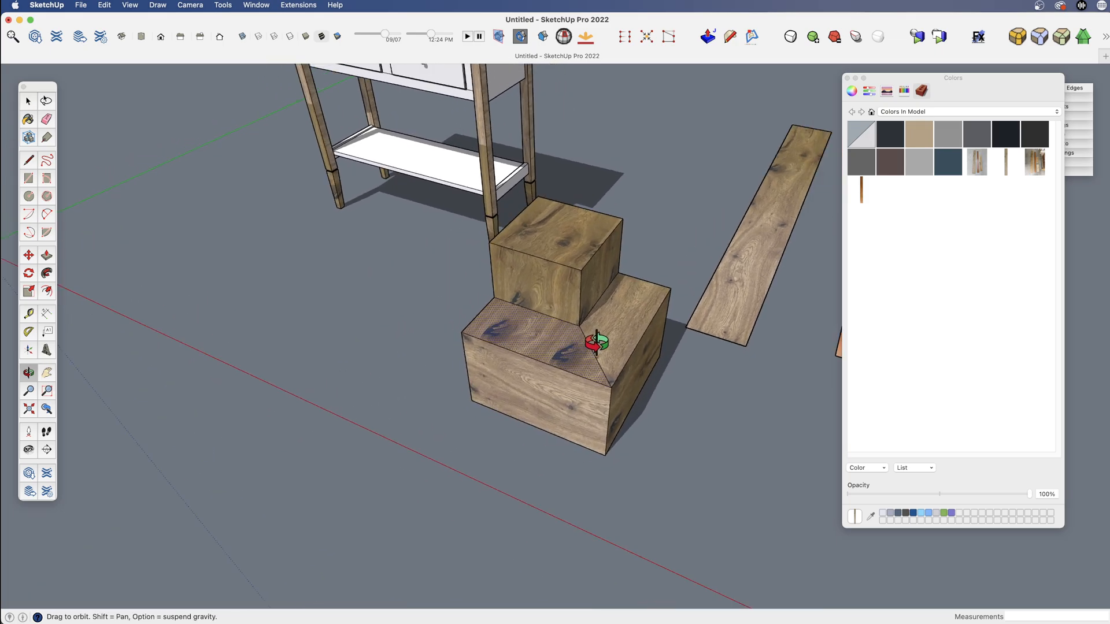
- Shift the wood texture along its grain on the front part of the lower box's top face, beside the miter line
key("b")
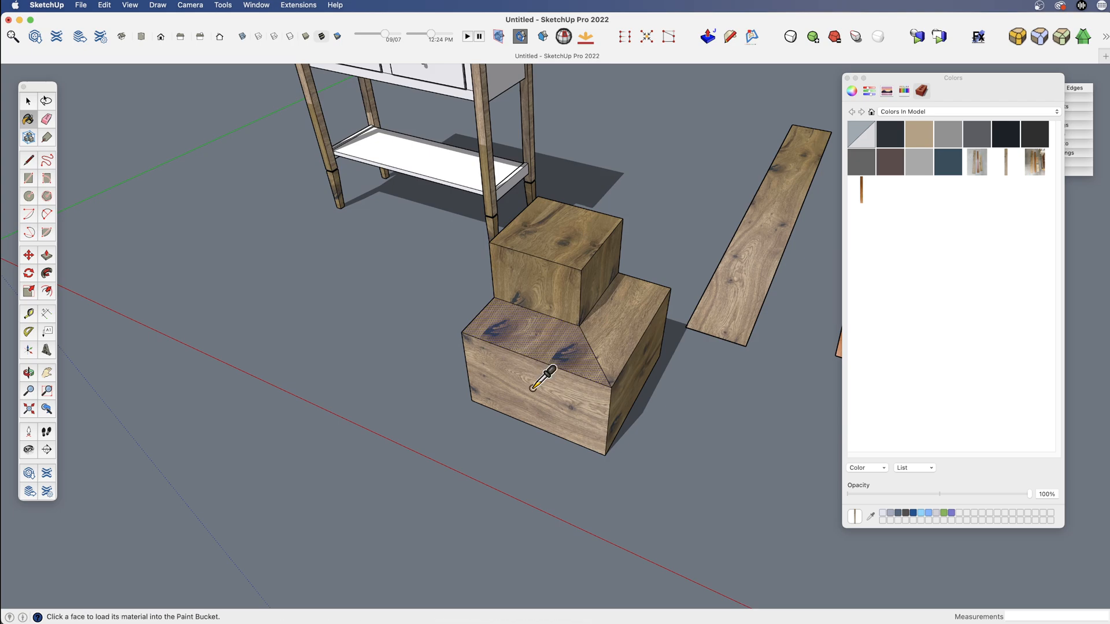
left_click(536, 333)
middle_click_drag(556, 357, 449, 356, "shift")
key("space")
scroll(424, 353, "down", 5)
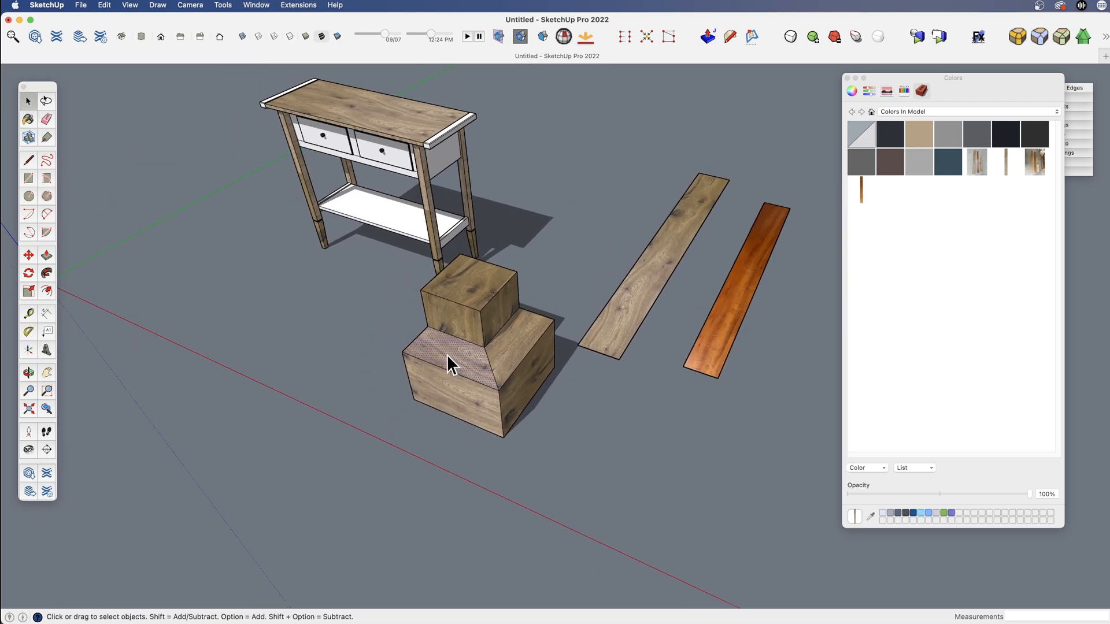
right_click(448, 355)
mouse_move(523, 498)
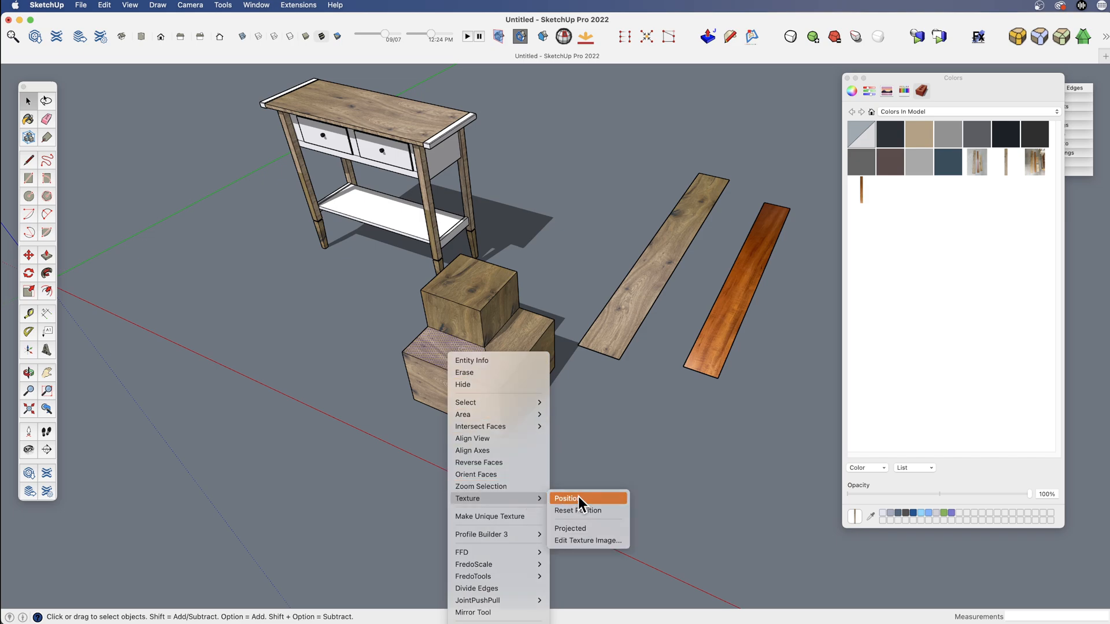
left_click(578, 496)
left_click_drag(472, 380, 542, 408)
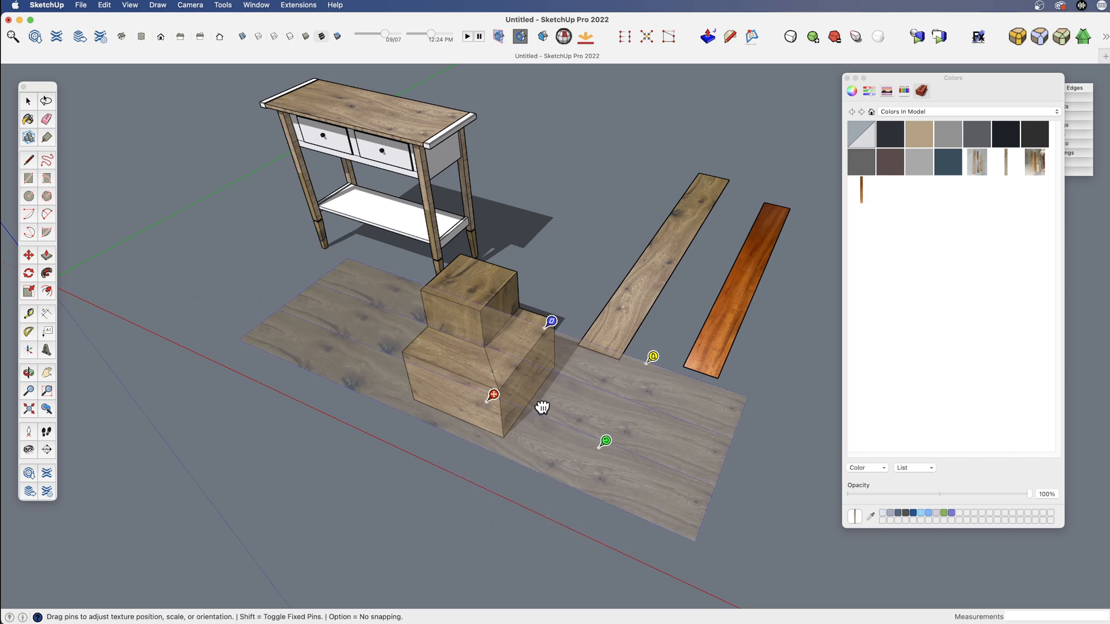
right_click(457, 360)
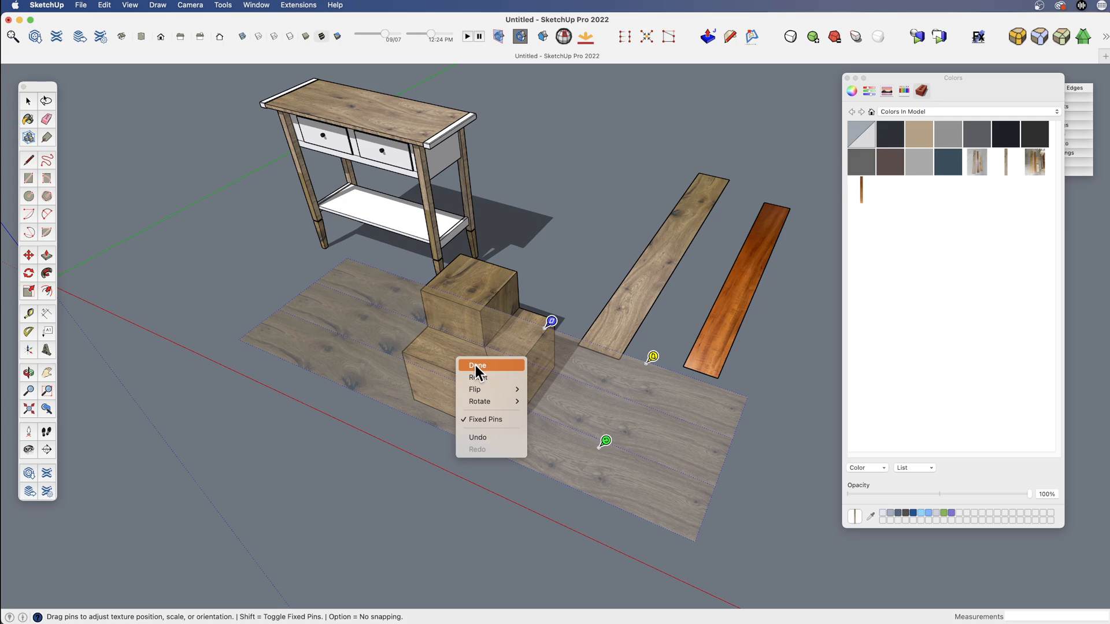
left_click(476, 366)
- Shift the wood texture upward along the vertical grain on the small upper box's side face
scroll(466, 339, "up", 3)
mouse_move(462, 328)
middle_mouse_down()
mouse_move(496, 317)
mouse_move(495, 330)
mouse_move(392, 332)
mouse_move(477, 321)
middle_mouse_up()
scroll(477, 317, "down", 3)
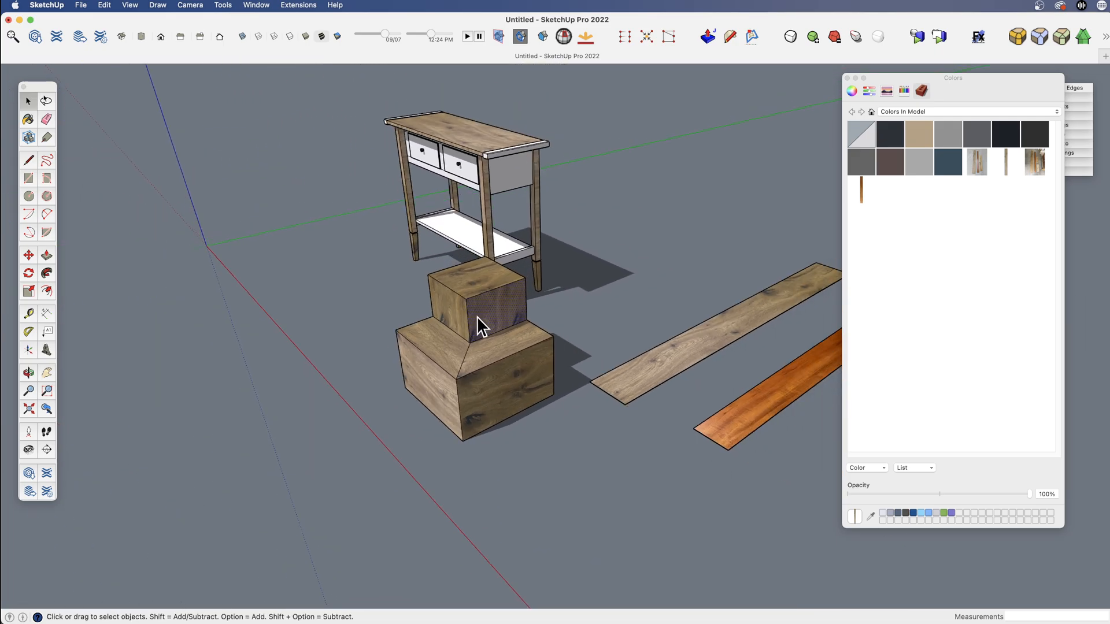
right_click(477, 317)
mouse_move(543, 455)
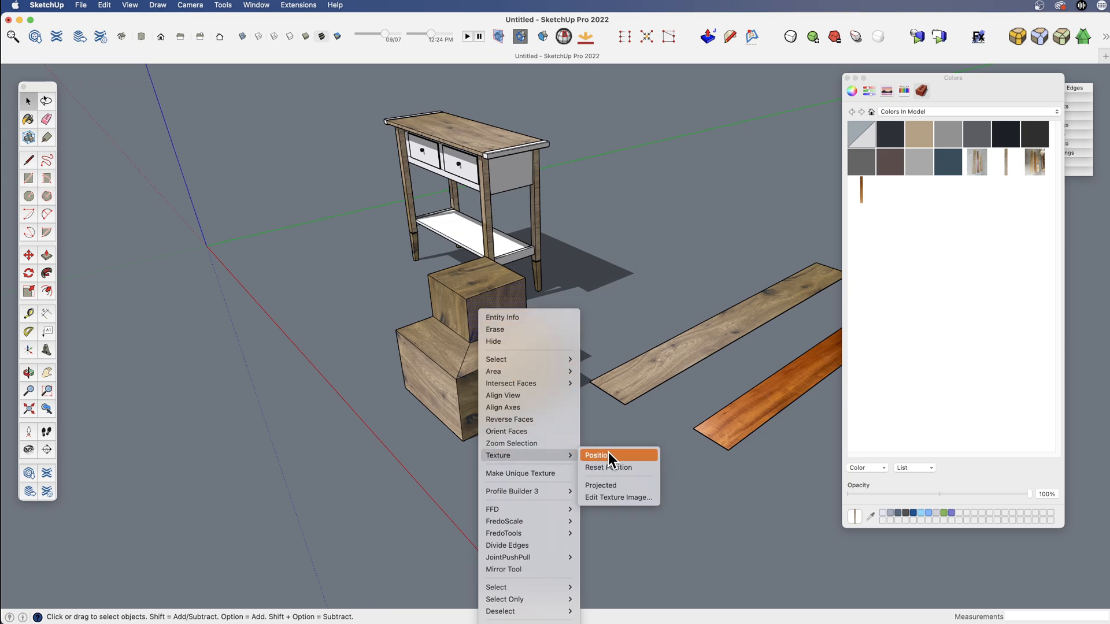
left_click(608, 454)
left_click_drag(498, 310, 498, 252)
right_click(500, 317)
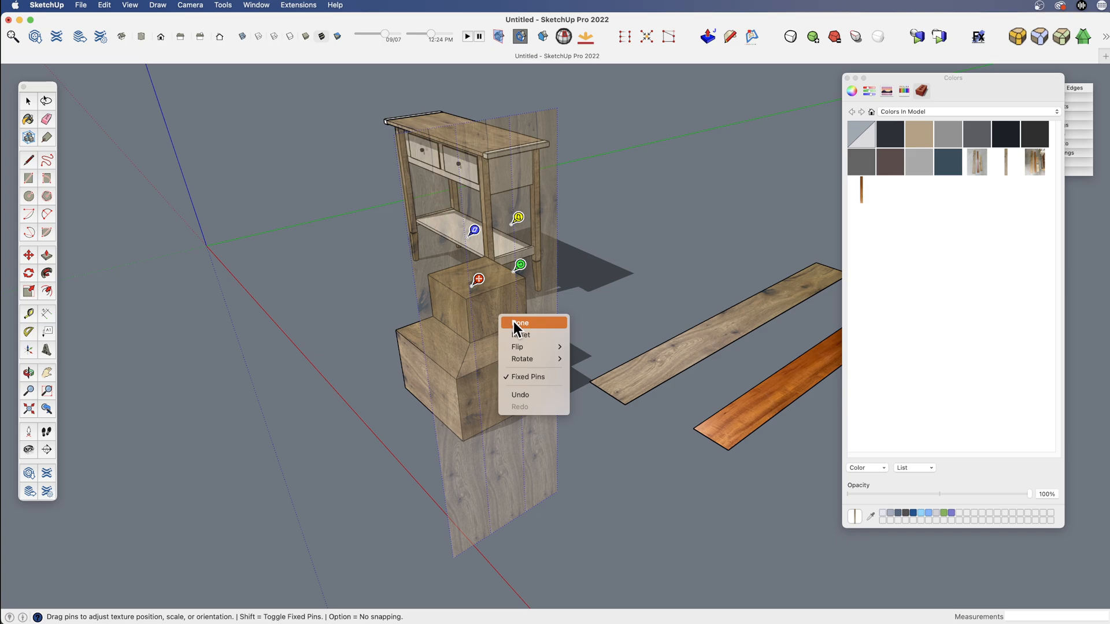
left_click(513, 321)
- Shift the wood texture upward along its grain on the small upper box's front face
middle_click_drag(512, 325, 624, 367, "shift")
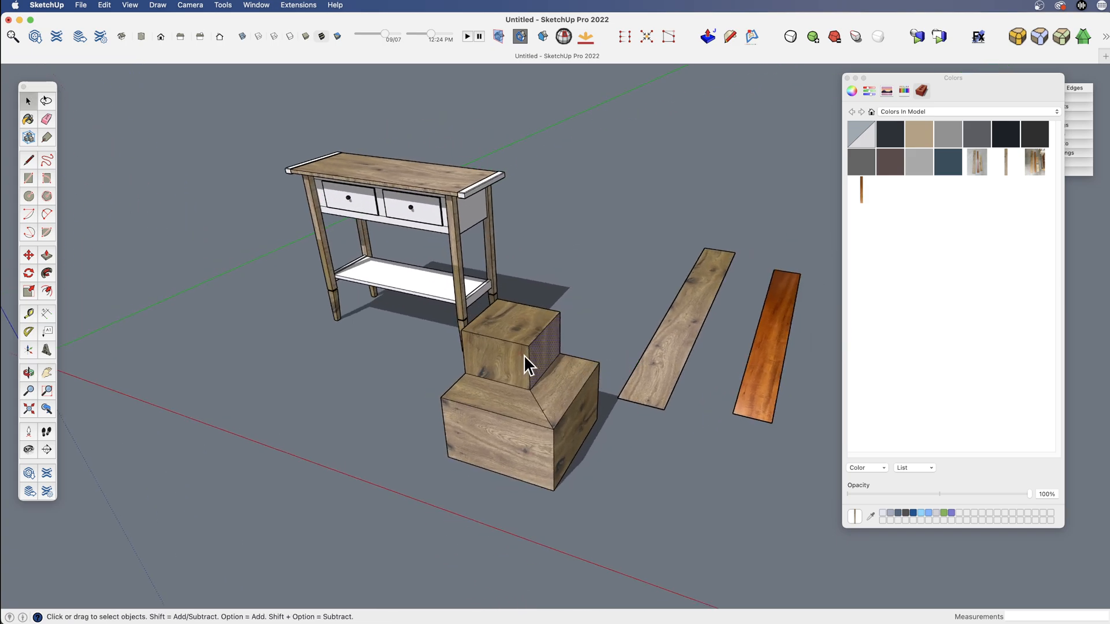
right_click(503, 356)
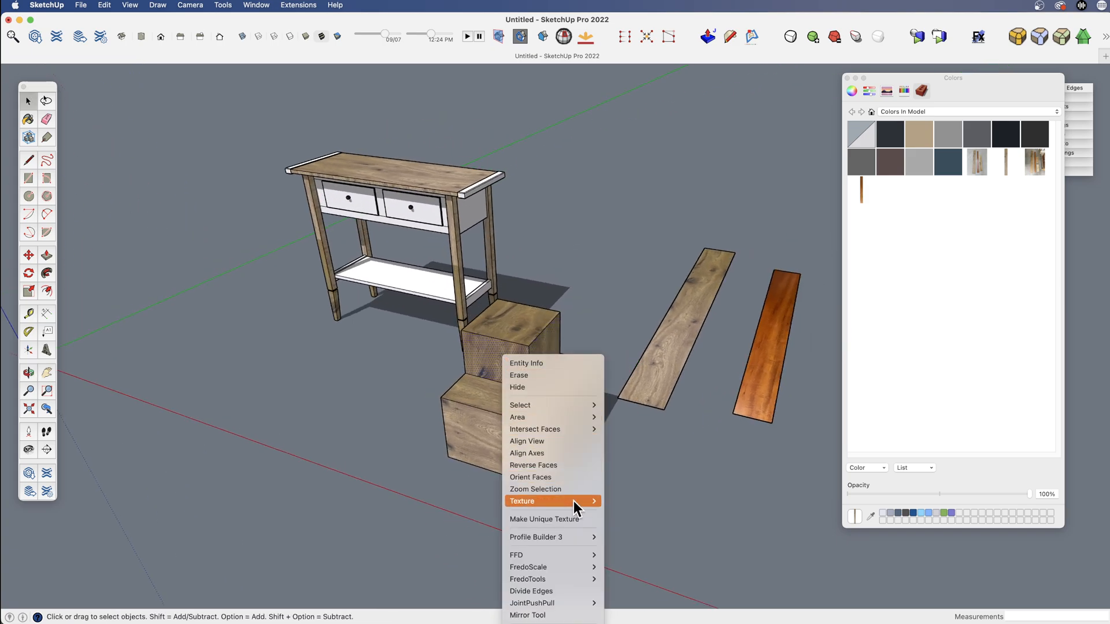
mouse_move(575, 502)
left_click(628, 501)
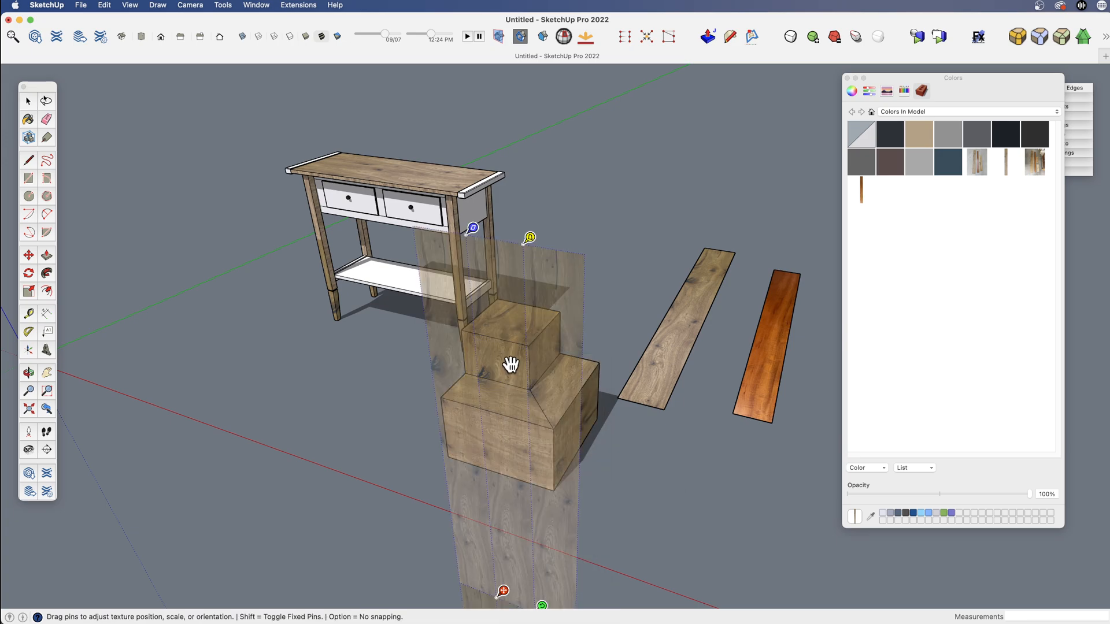
left_click_drag(503, 352, 479, 229)
right_click(493, 357)
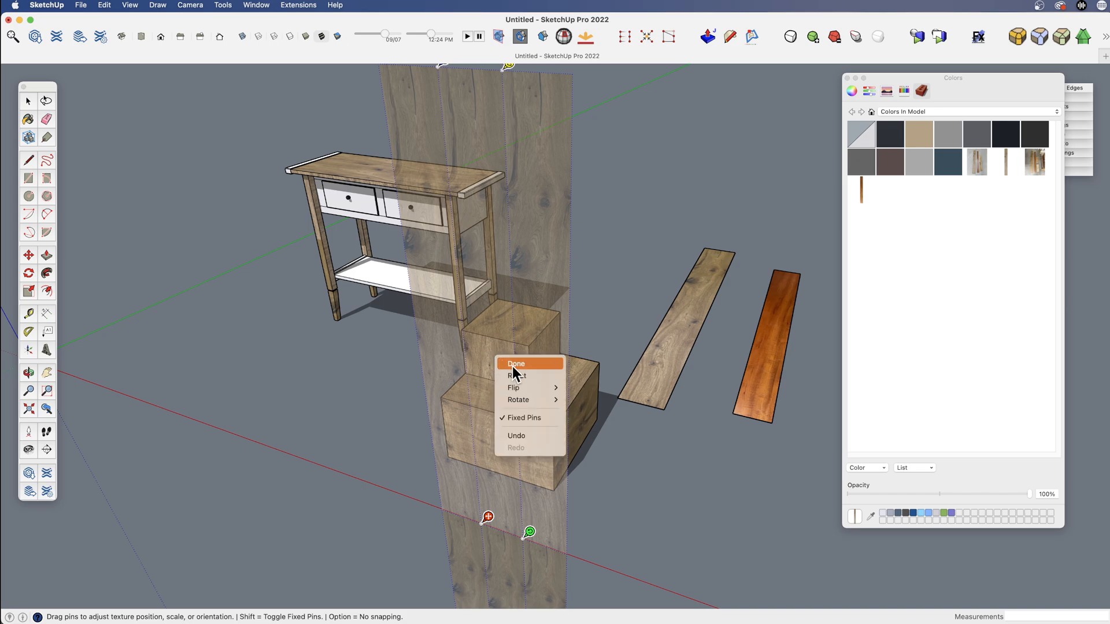
left_click(512, 366)
key("h")
key("o")
left_click_drag(510, 411, 461, 461)
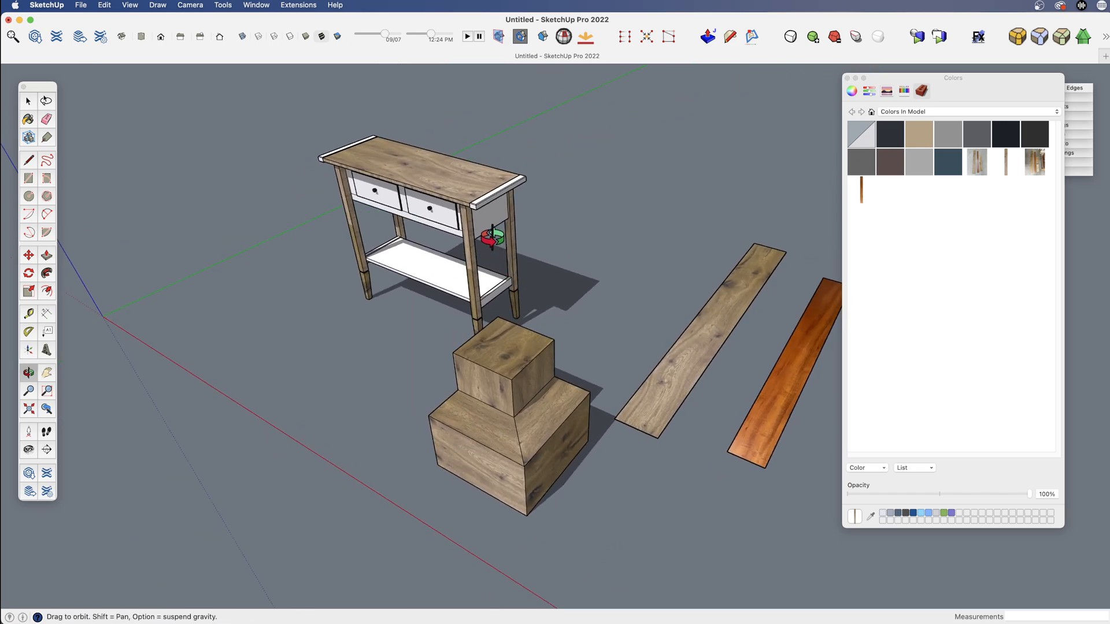
key("h")
key("space")
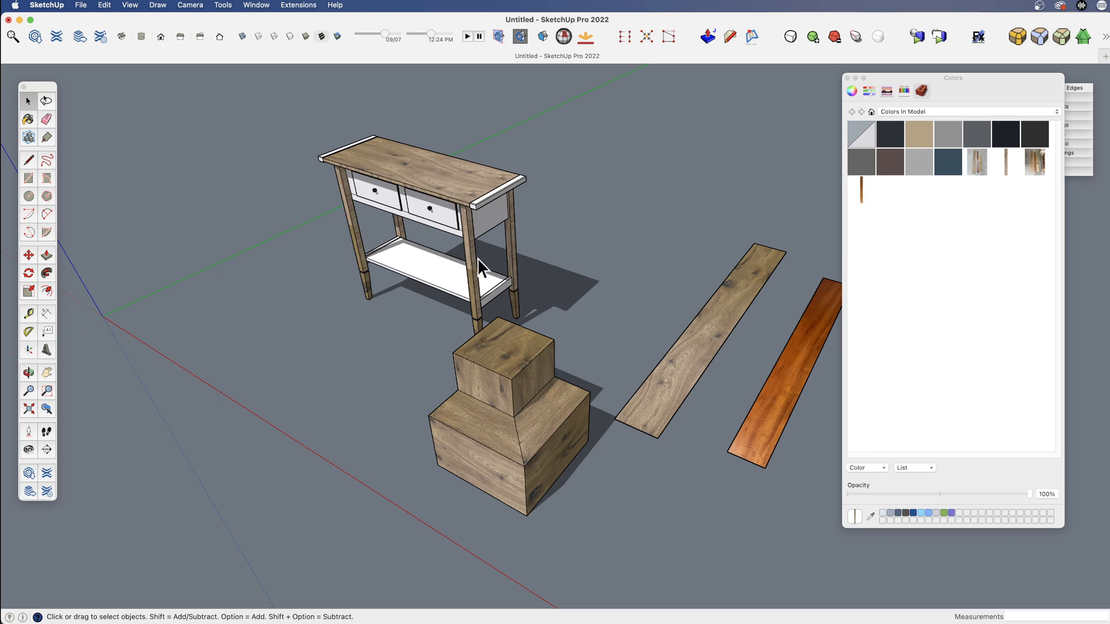
double_click(472, 258)
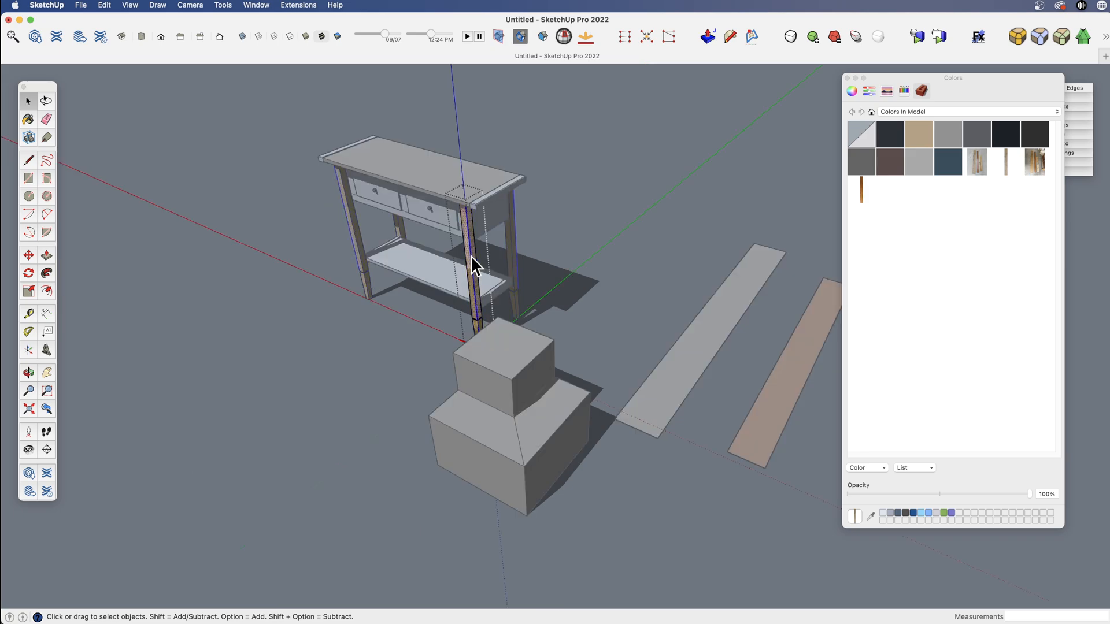
key("b")
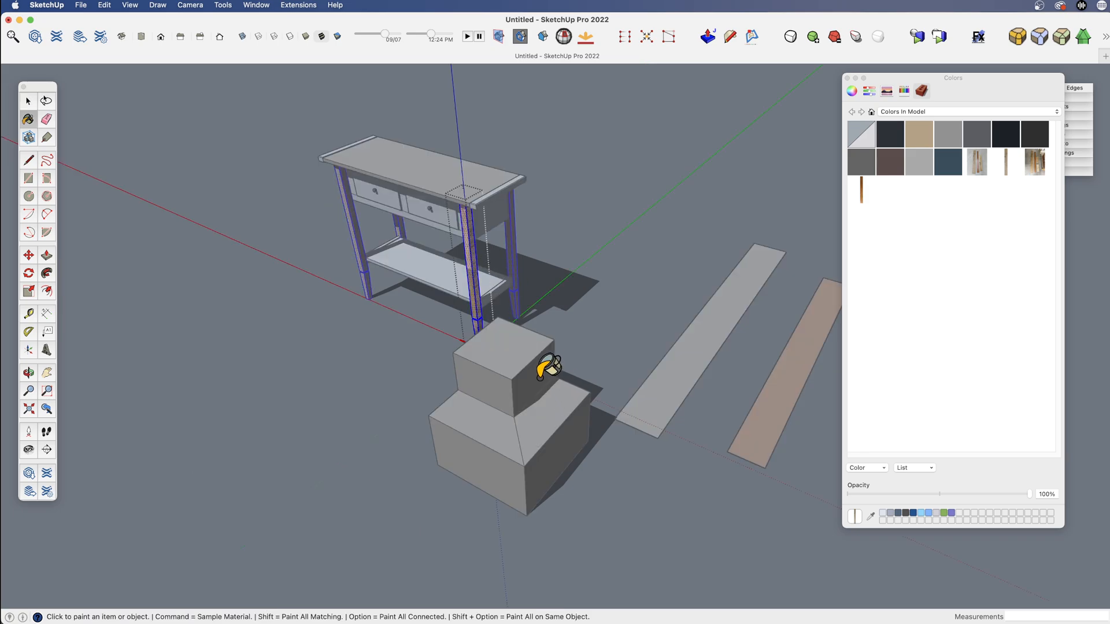
key("alt")
key("super")
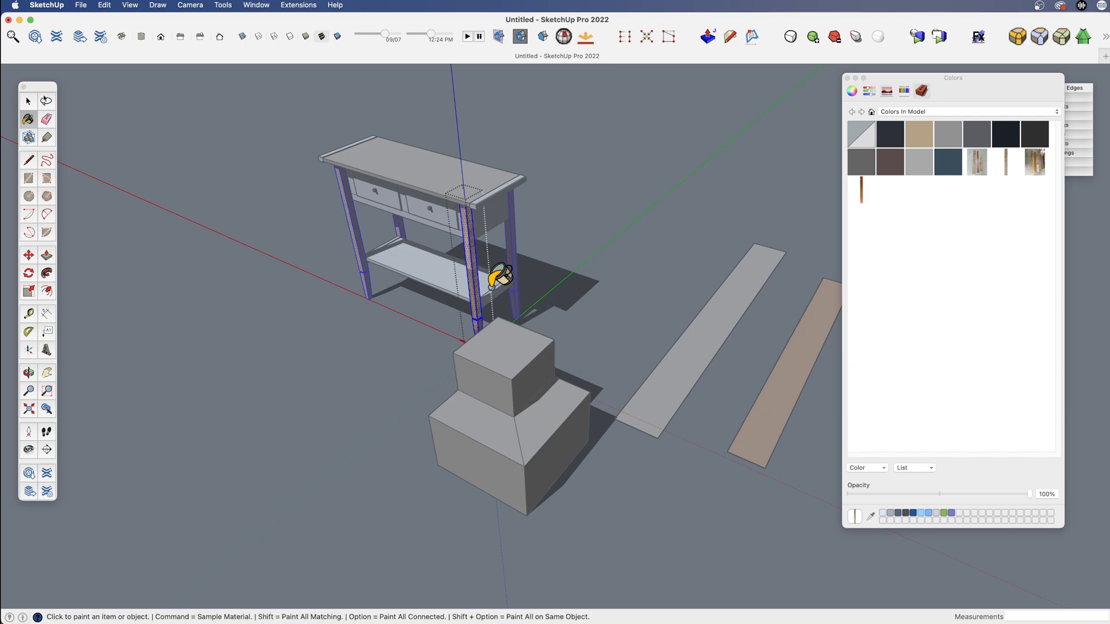
key("space")
left_click(554, 288)
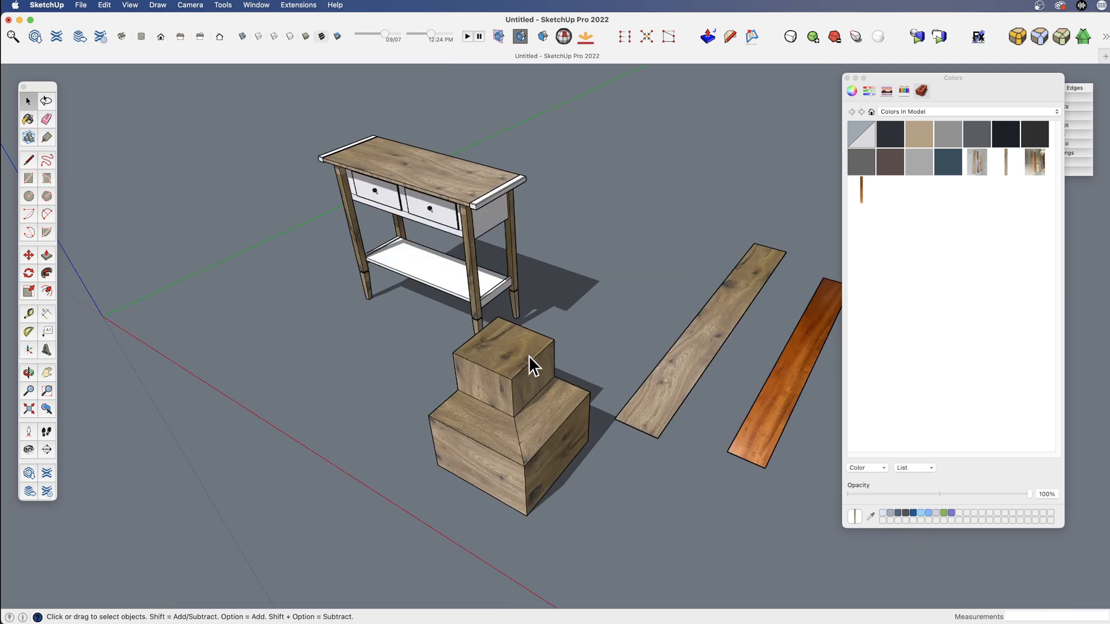
double_click(471, 258)
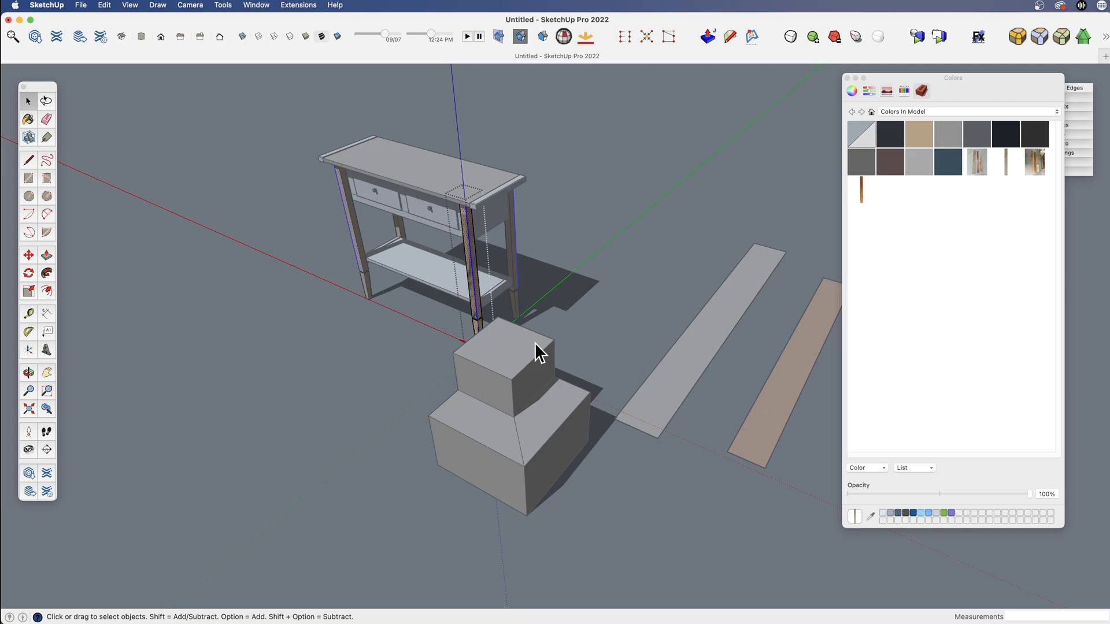
left_click(556, 309)
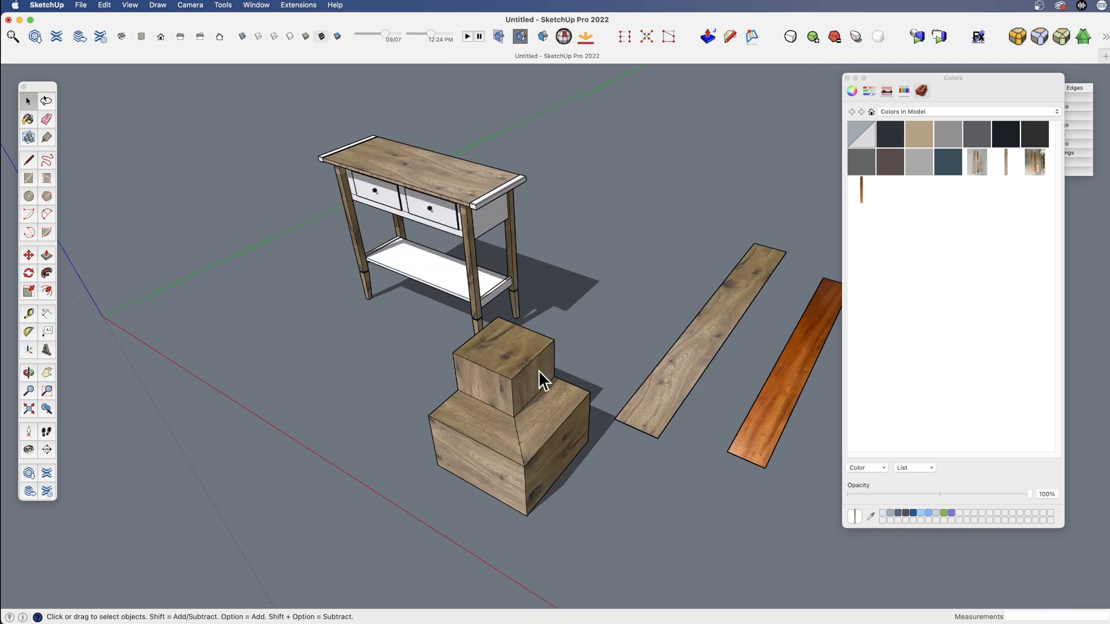
- Draw a narrow closed sliver with angled ends along the grain on the side part of the lower box's top face
scroll(539, 370, "up", 5)
middle_click_drag(536, 414, 501, 343)
scroll(396, 409, "up", 10)
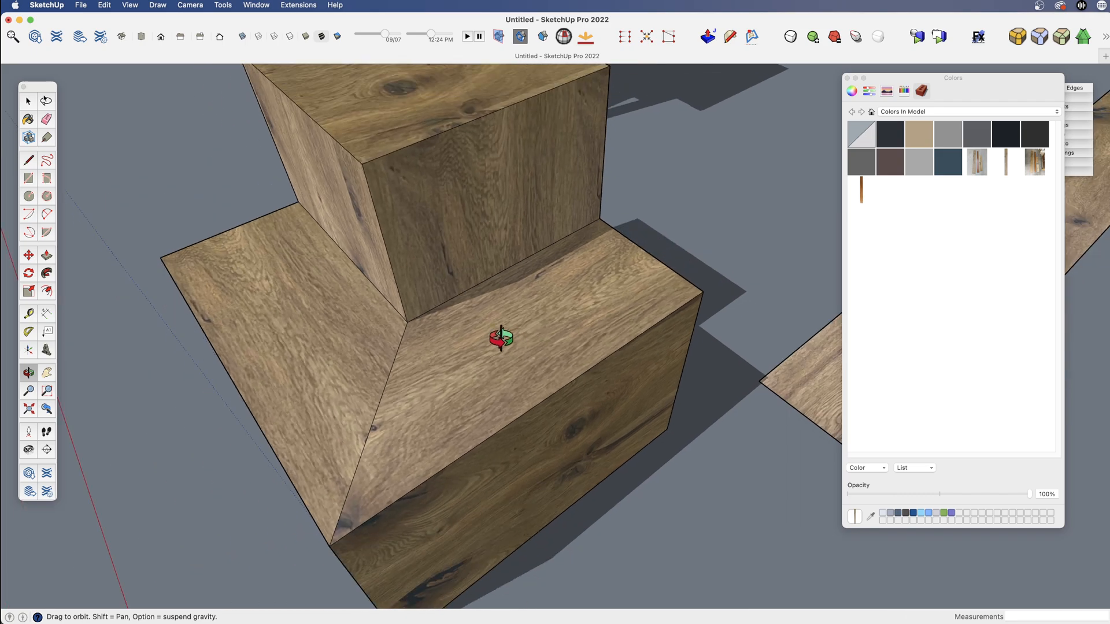
key("l")
left_click(496, 340)
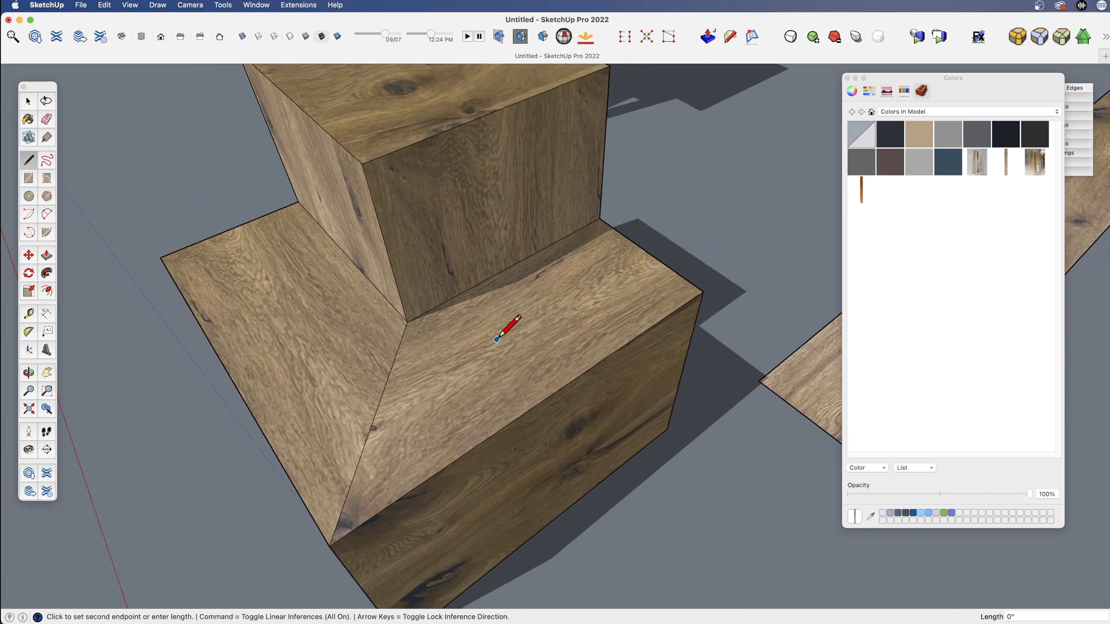
left_click(565, 299)
scroll(572, 292, "up", 3)
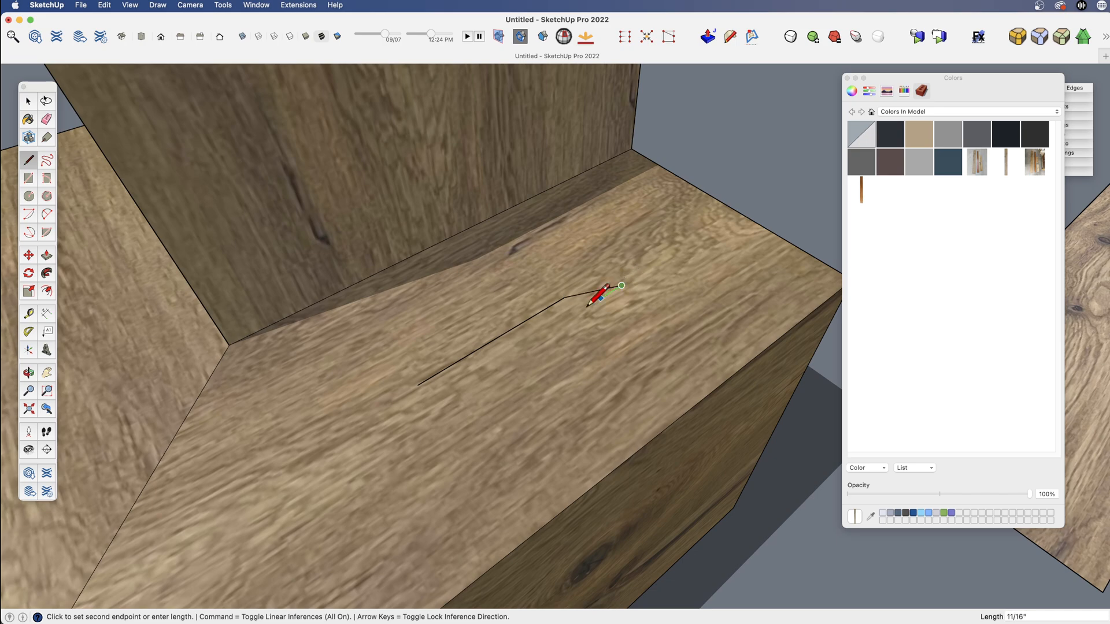
left_click(418, 384)
scroll(520, 321, "down", 5)
scroll(510, 331, "up", 2)
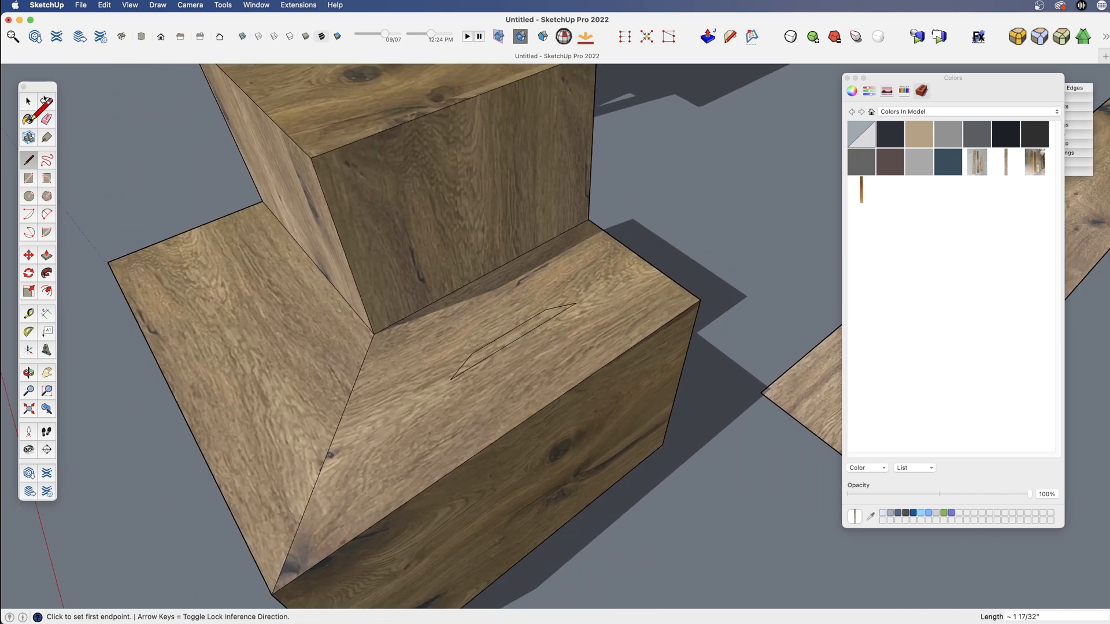
- Paint the narrow sliver on the lower box's top face with the dark slate color from the model's colors
left_click(29, 118)
left_click(891, 132)
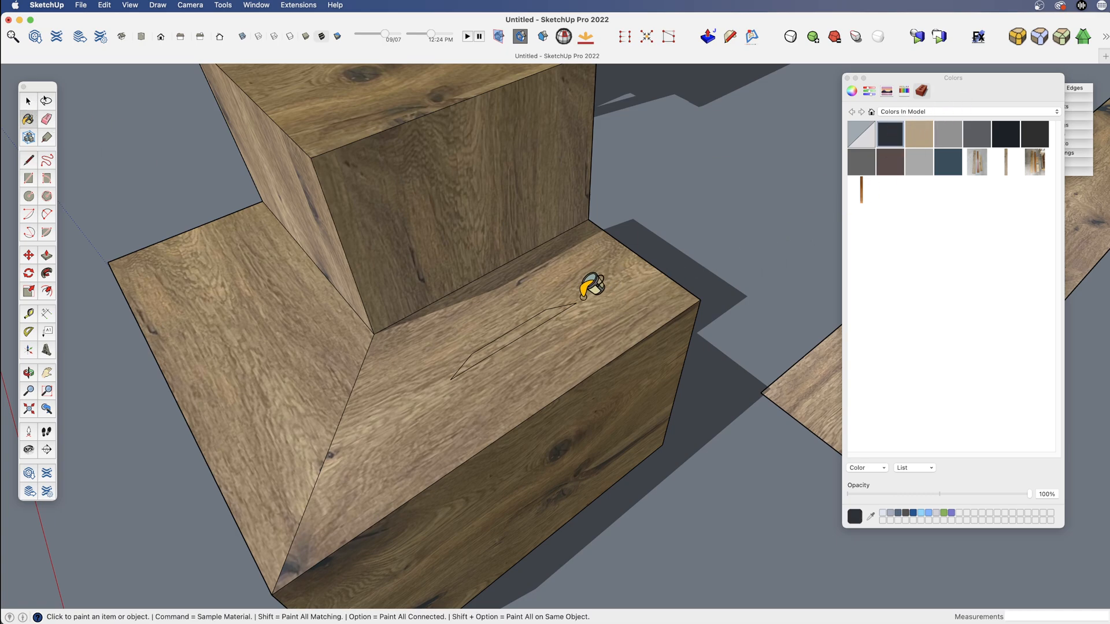
scroll(578, 289, "up", 3)
left_click(512, 329)
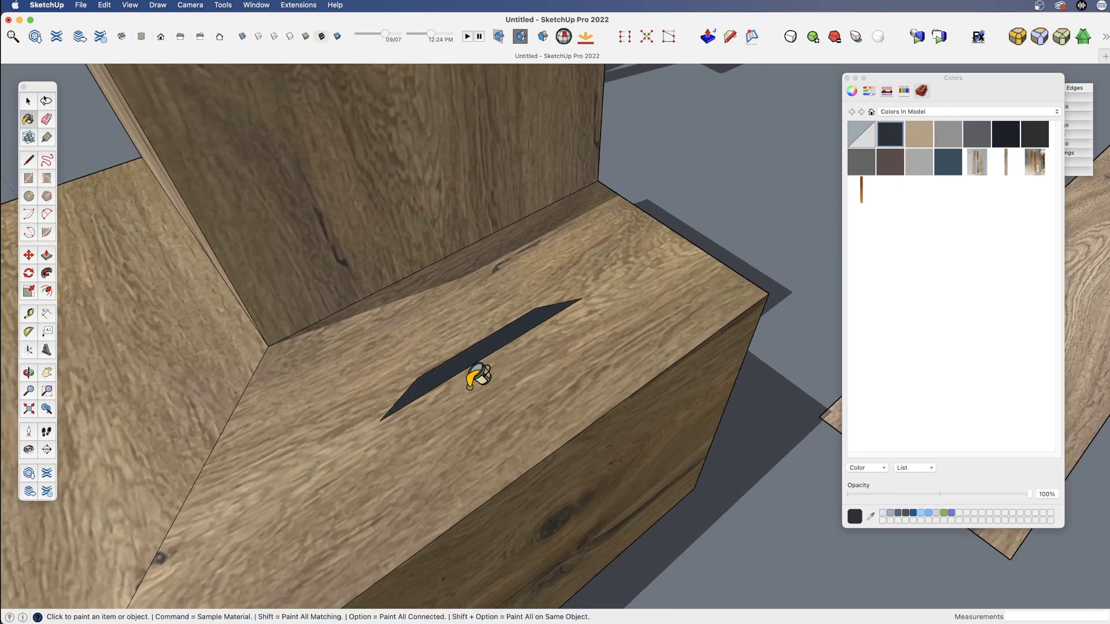
- Draw a triangular barb at each end of the dark sliver and fill both with the dark color to form half a double-headed arrow
key("l")
left_click(417, 377)
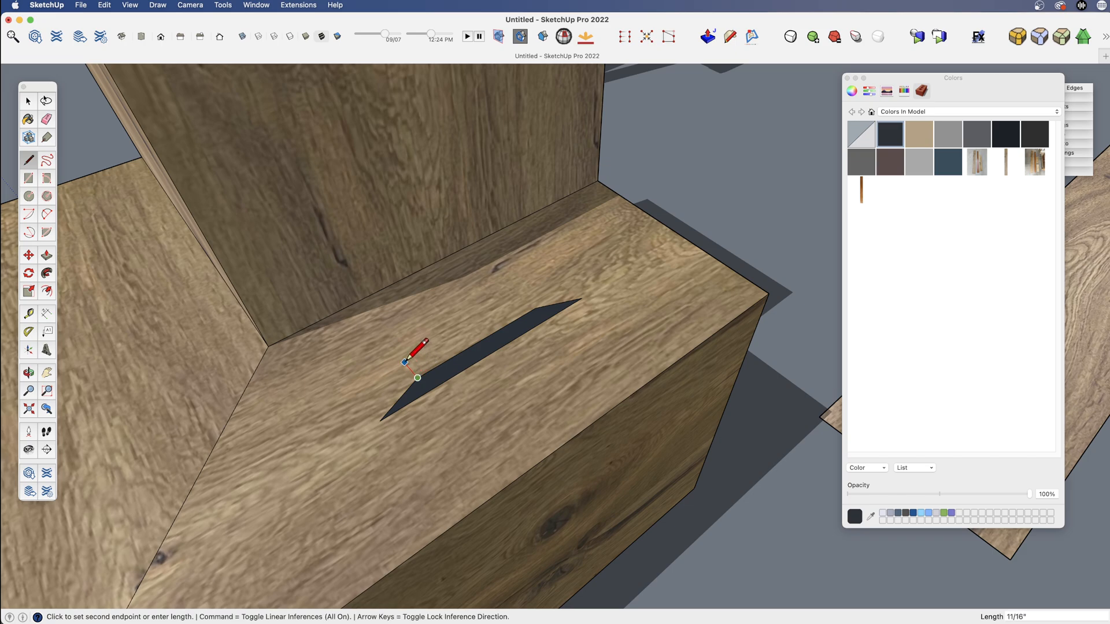
left_click(405, 363)
left_click(382, 418)
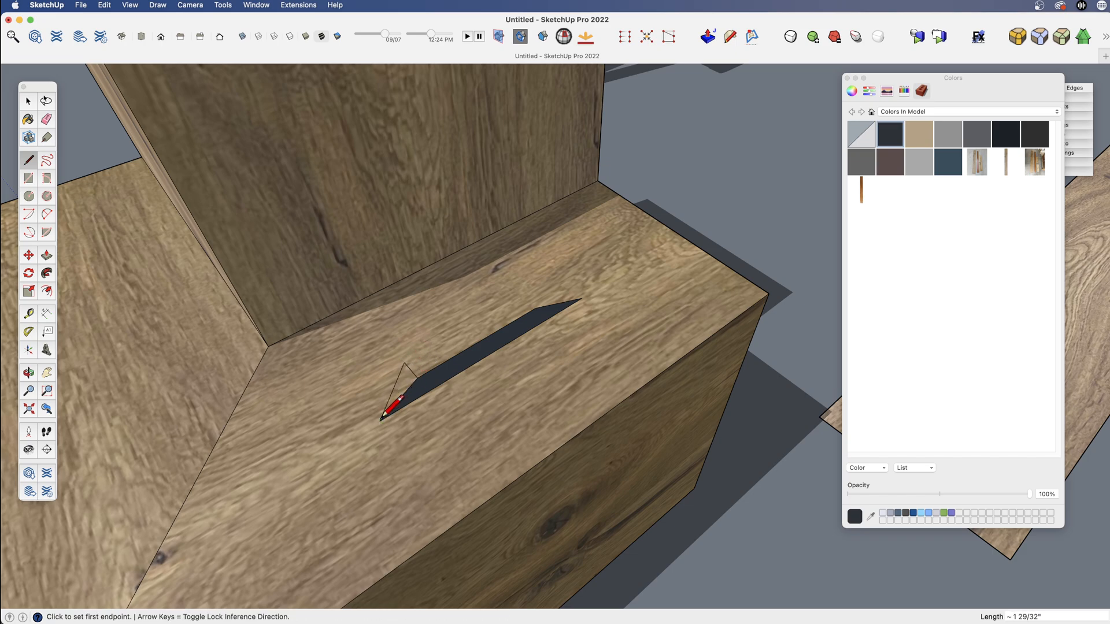
left_click(536, 308)
left_click(522, 296)
left_click(581, 299)
key("b")
left_click(407, 387)
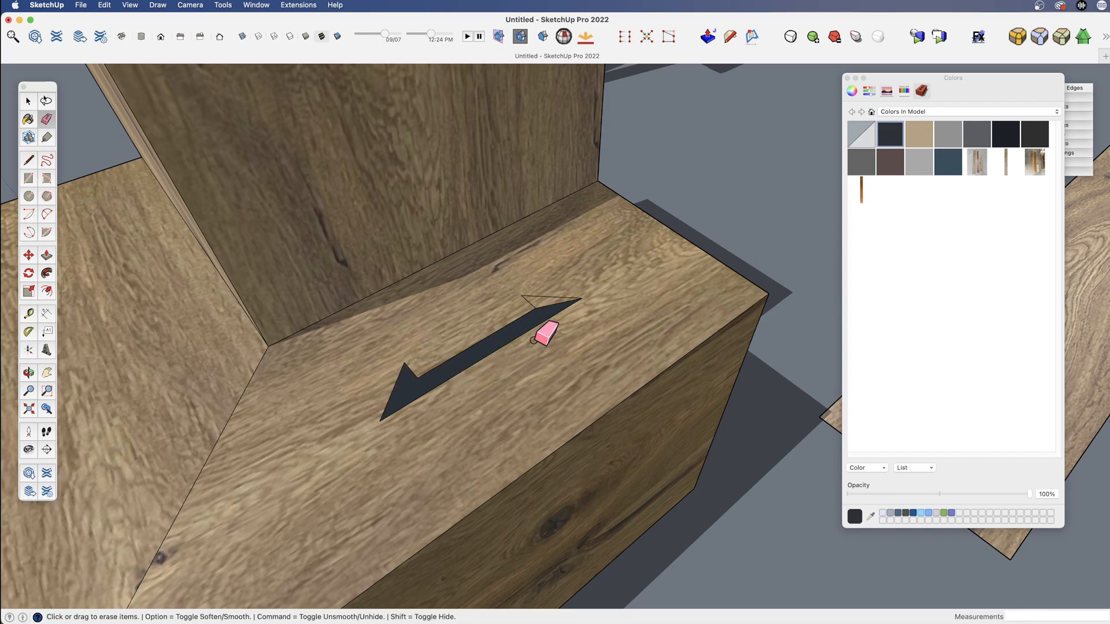
left_click(549, 302)
- Copy the half arrow about 1 11/16" toward the box's outer edge and mirror the copy by scaling it inside out
key("space")
left_click(522, 335)
middle_click_drag(522, 336, 613, 354)
key("m")
key("alt")
left_click(542, 355)
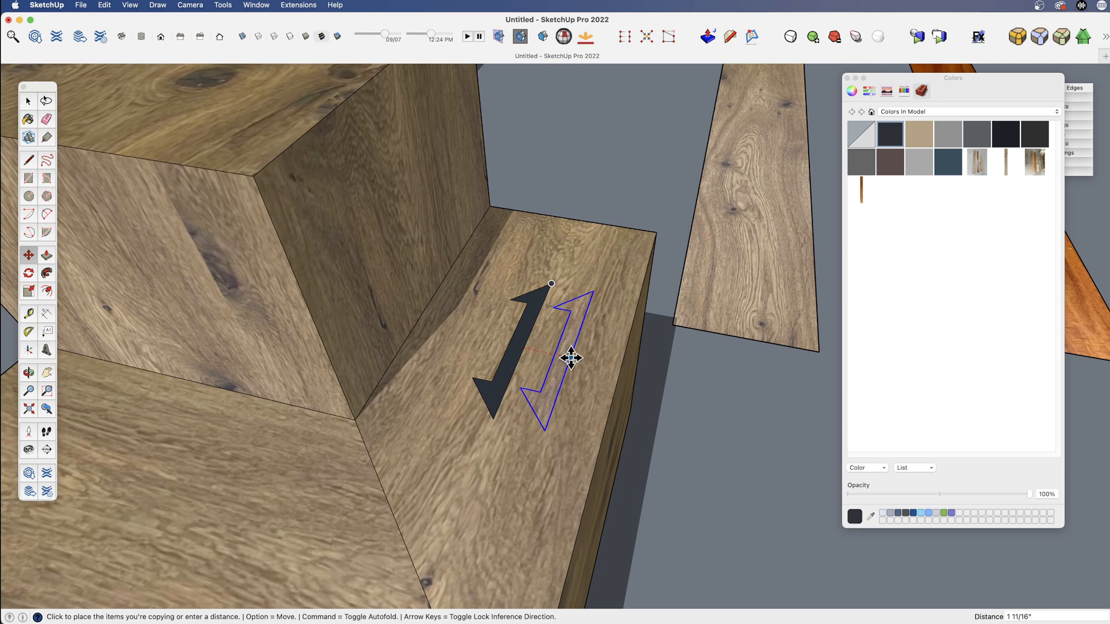
left_click(570, 357)
key("s")
left_click_drag(531, 345, 603, 363)
- Move the mirrored half against the original half arrow and erase the seam line to form one double-headed arrow
key("m")
left_click(570, 354)
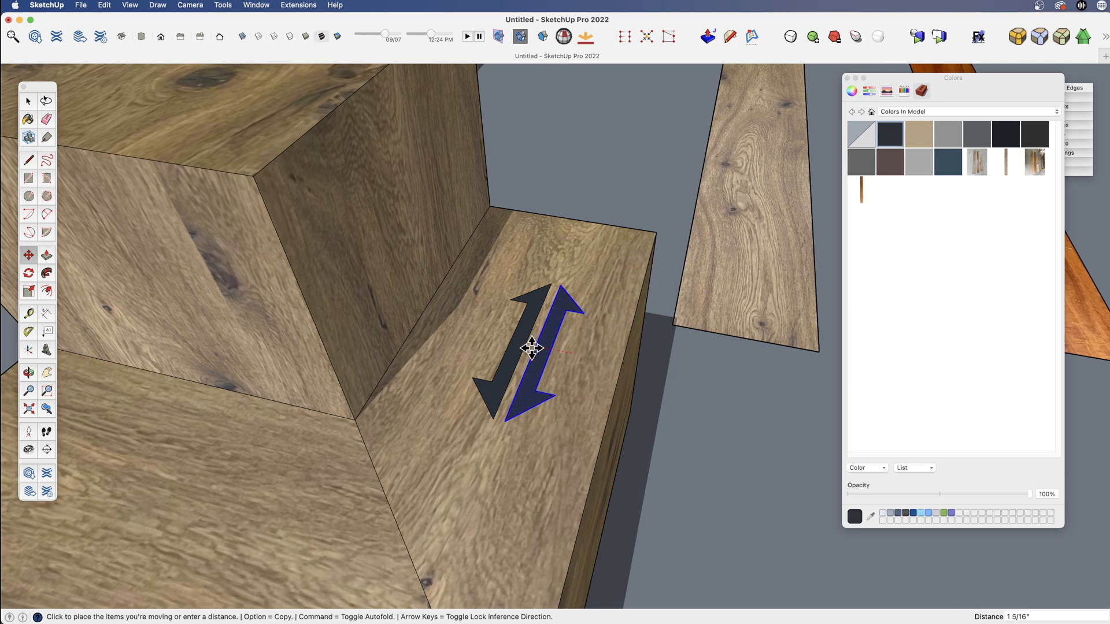
left_click(524, 341)
key("e")
left_click(538, 334)
- Select the complete double-headed arrow and make it a component, keeping glue to Any, Cut opening and Replace selection with component
scroll(537, 340, "down", 5)
mouse_move(536, 342)
middle_mouse_down()
mouse_move(445, 401)
mouse_move(352, 404)
mouse_move(493, 396)
middle_mouse_up()
key("space")
left_click(490, 366)
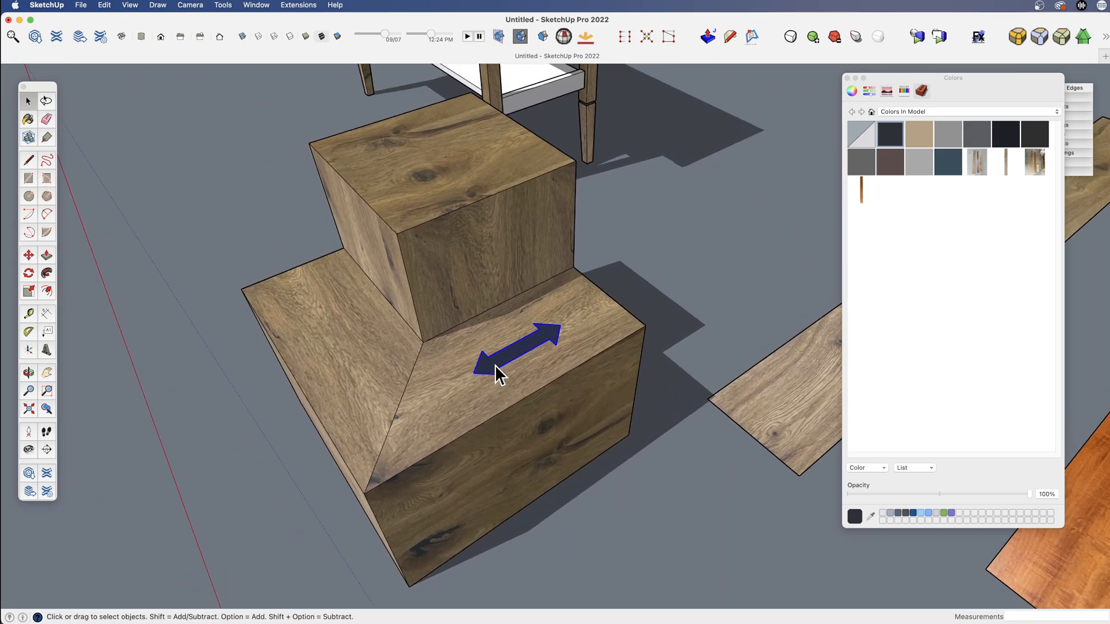
scroll(495, 366, "up", 4)
right_click(532, 335)
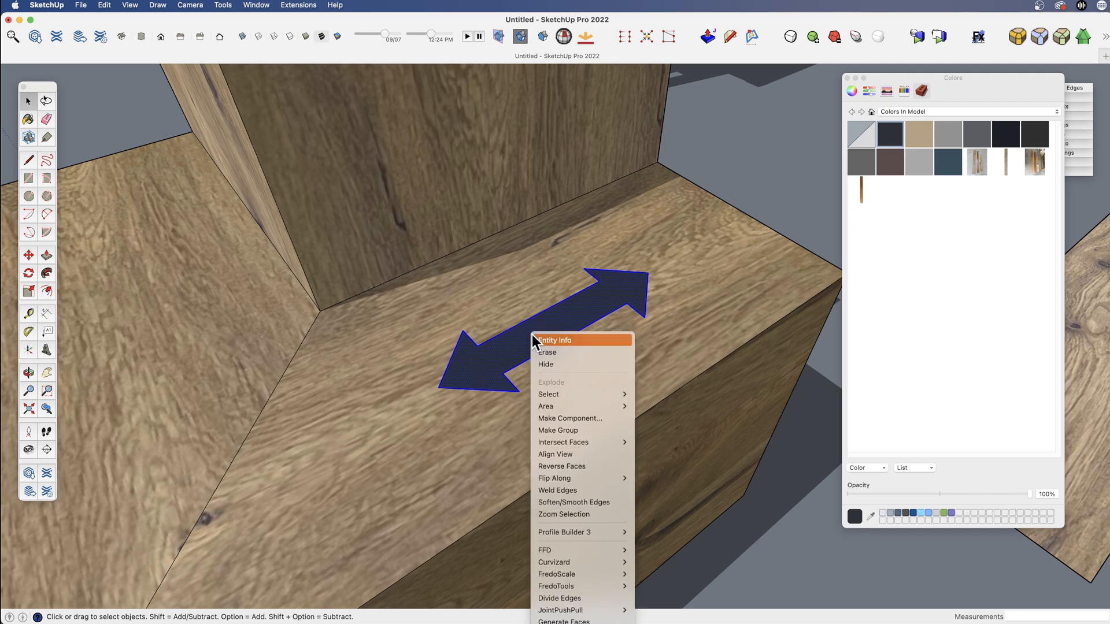
left_click(598, 418)
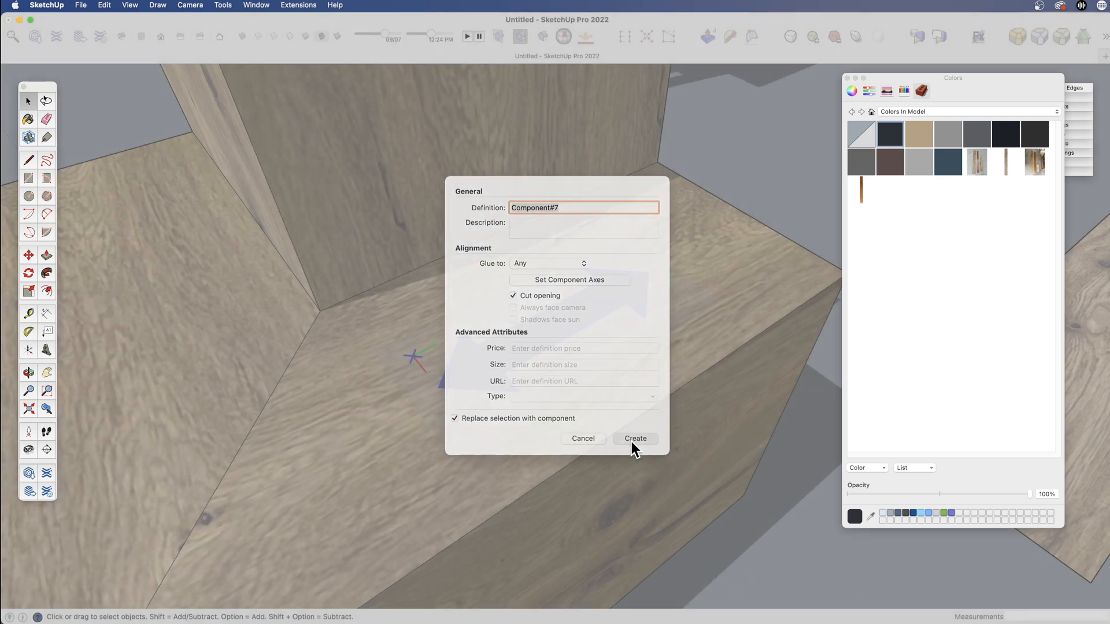
left_click(636, 441)
- Paste the arrow component onto the lower box's side face below the first arrow and rotate it to follow the horizontal grain
scroll(617, 429, "down", 5)
middle_click_drag(617, 429, 590, 324)
key("super+v")
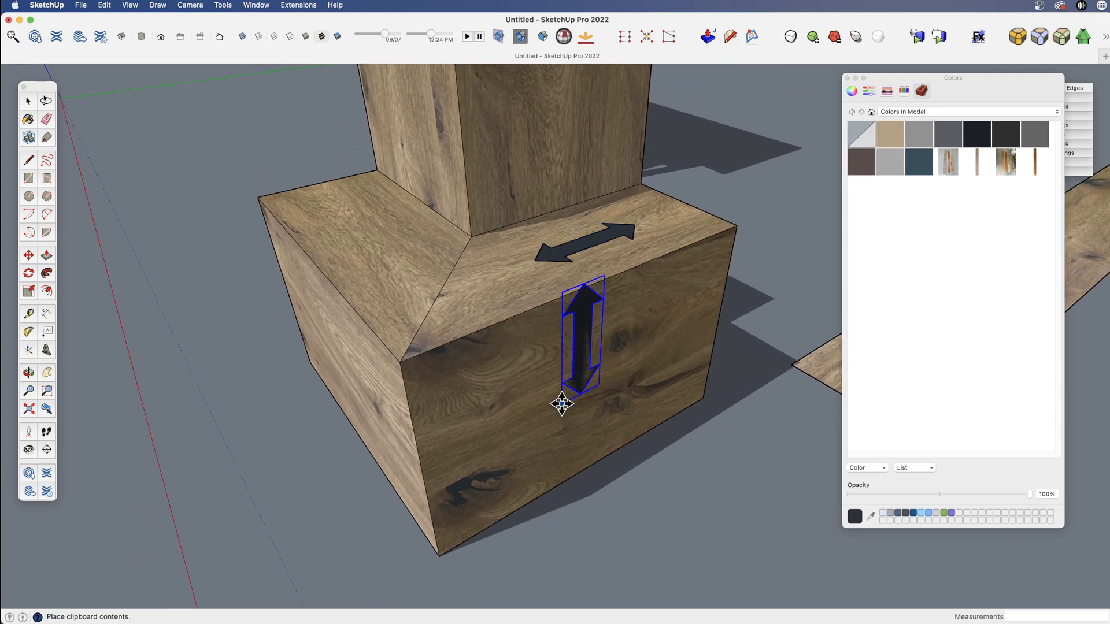
left_click(549, 443)
key("m")
left_click(566, 338)
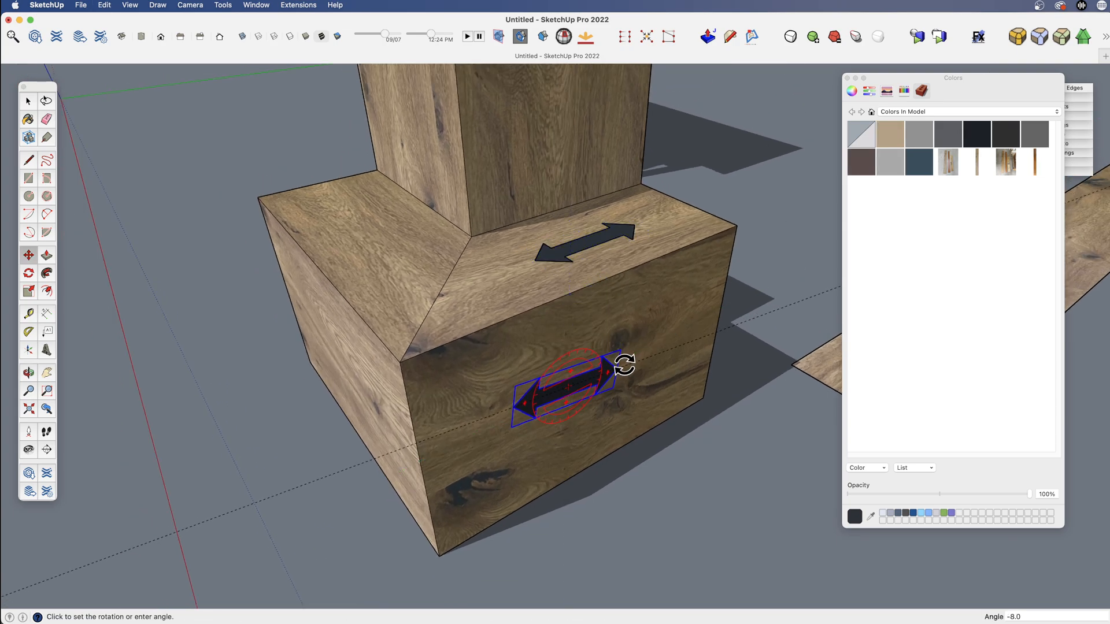
left_click(620, 355)
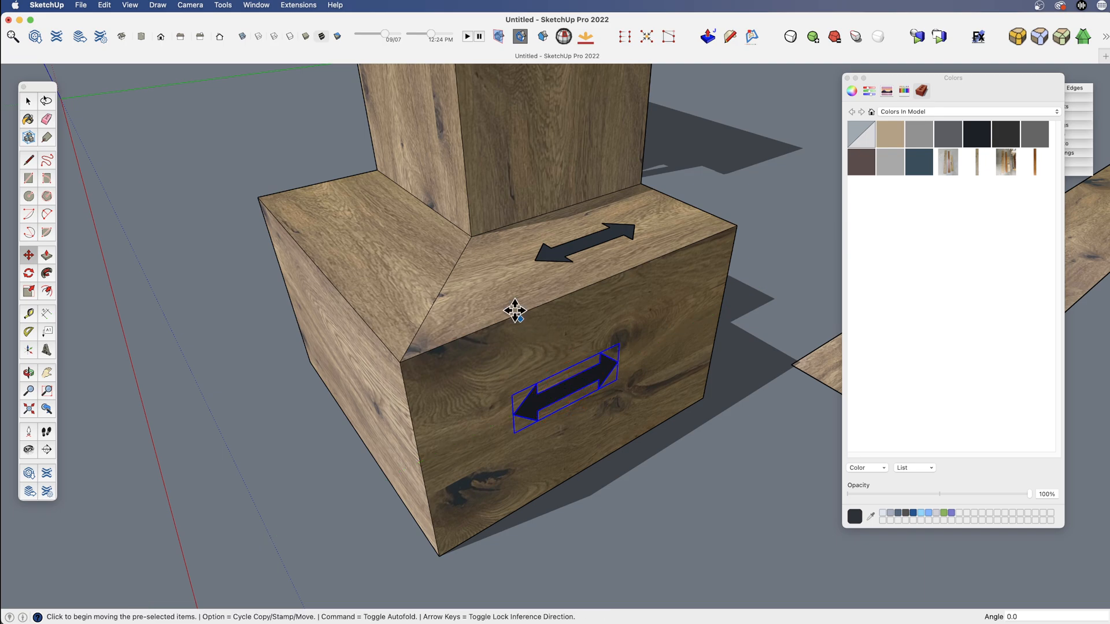
- Place another arrow on the lower box's adjacent mitered top face, rotate it parallel to the grain and move it 1 13/16" along the face
left_click(438, 307)
left_click(338, 247)
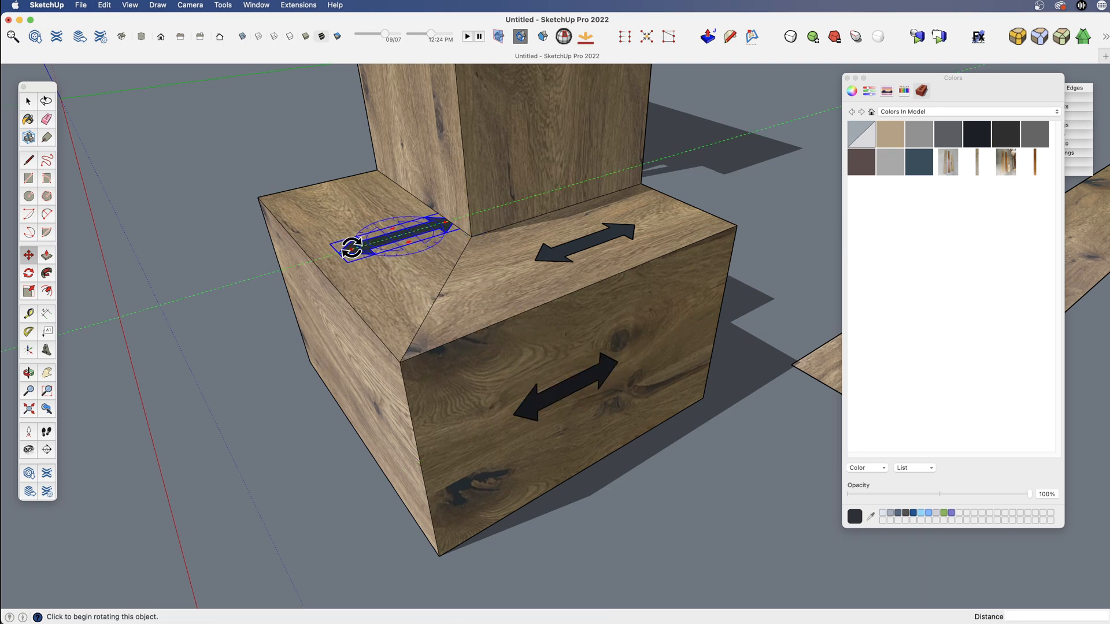
middle_click_drag(351, 248, 584, 343)
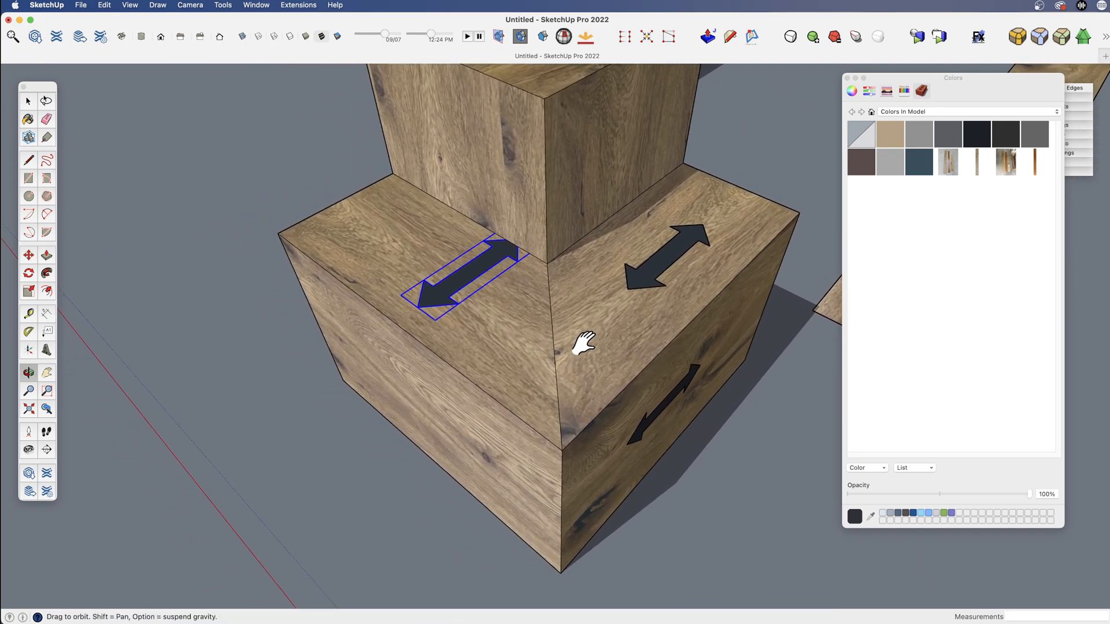
left_click(443, 303)
left_click(518, 298)
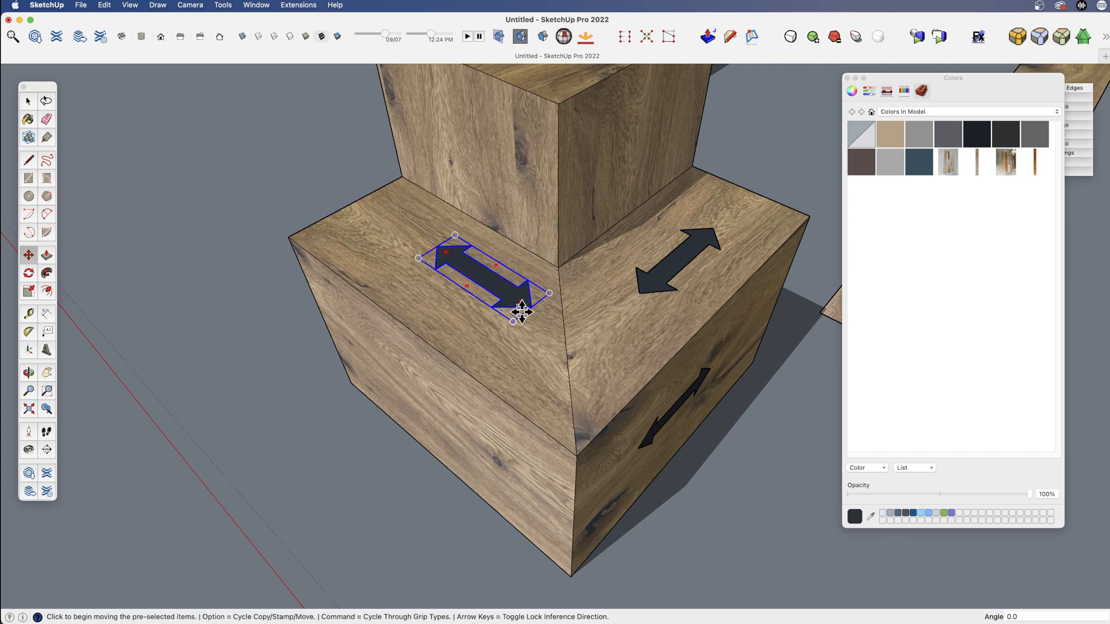
left_click(514, 320)
left_click(485, 329)
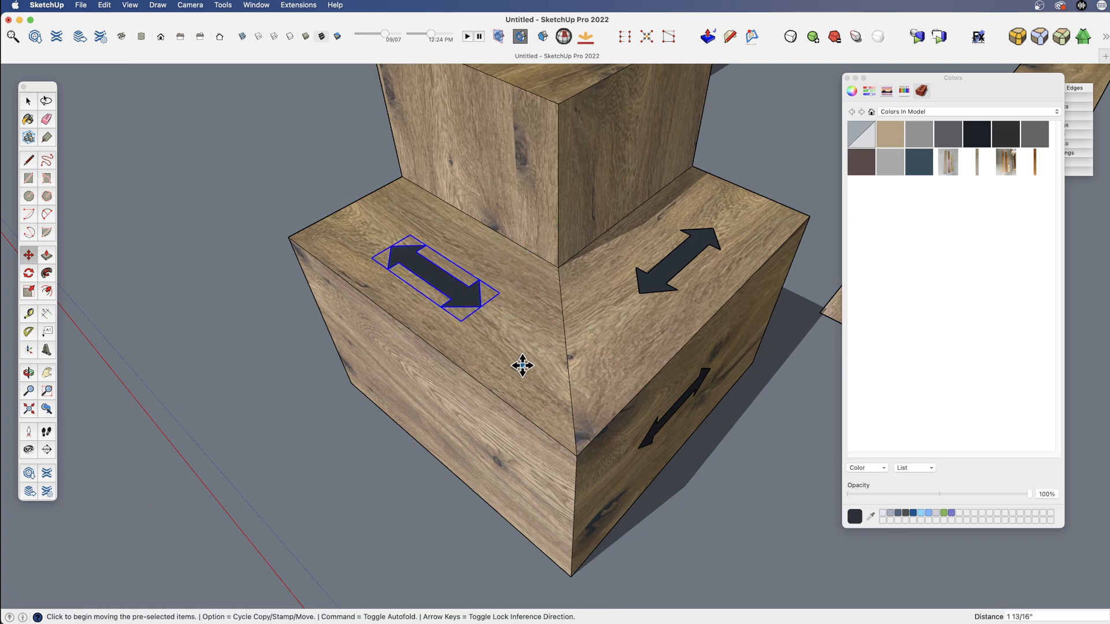
- Paste an arrow onto the lower box's other visible side face and rotate it to run lengthwise with the grain
middle_click_drag(522, 364, 590, 246)
key("super+v")
left_click(433, 465)
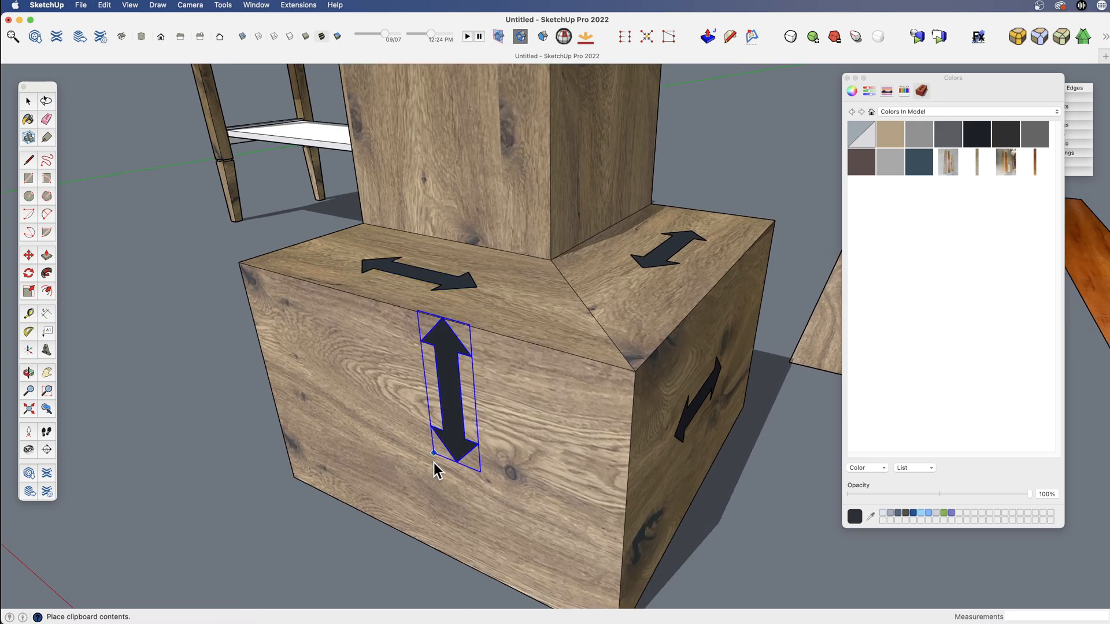
key("m")
left_click(417, 479)
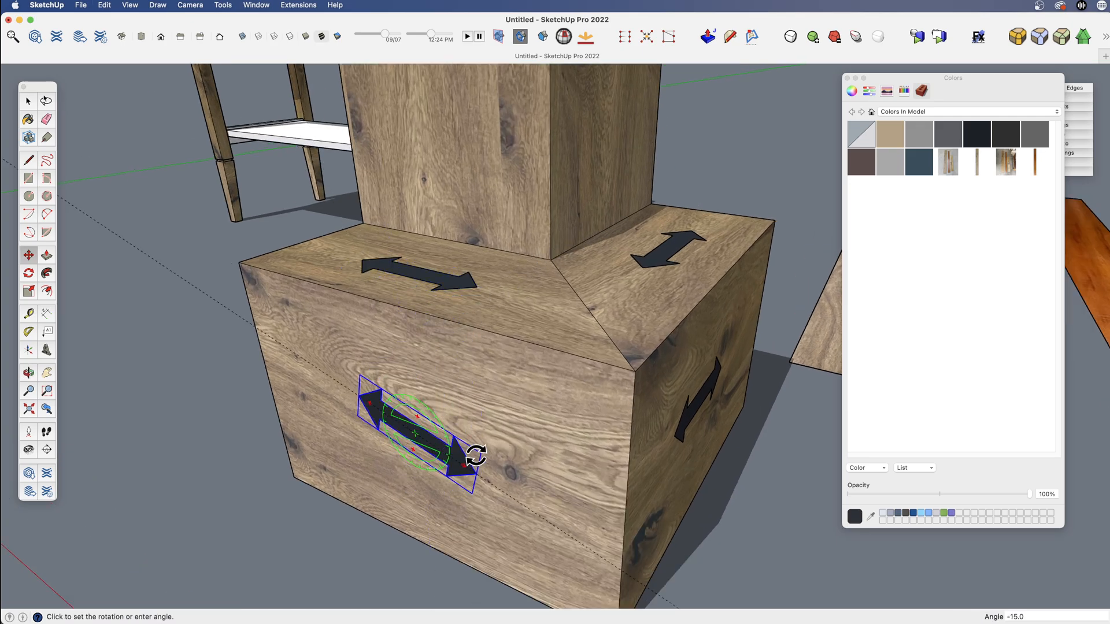
left_click(468, 457)
- Paste one vertical grain arrow onto each of the upper box's two visible side faces
middle_click_drag(499, 326, 444, 399)
key("super+v")
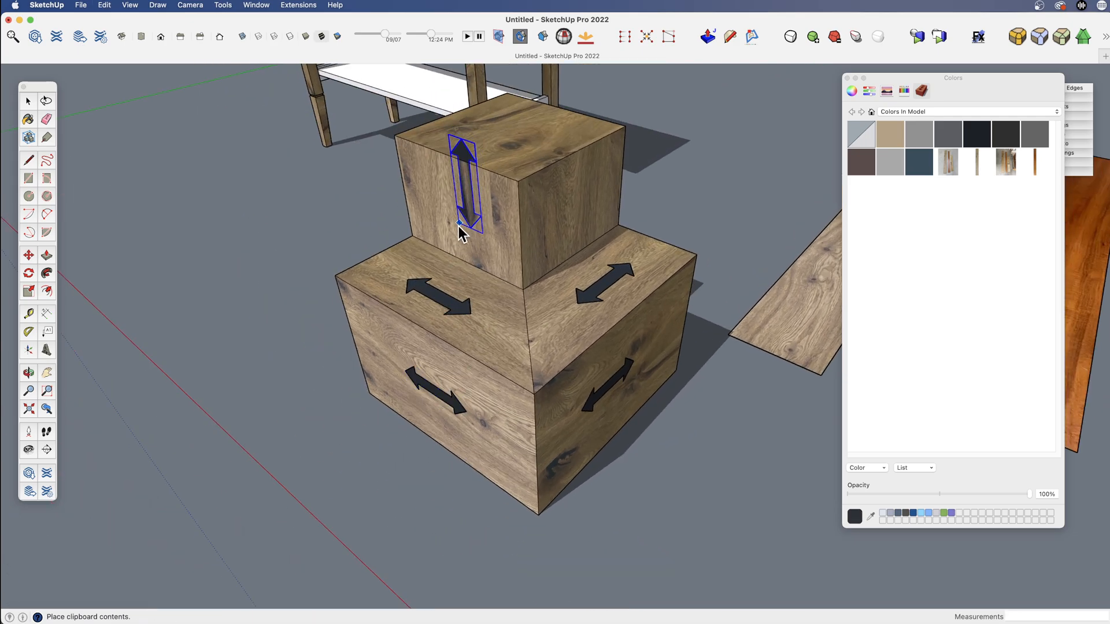
left_click(452, 244)
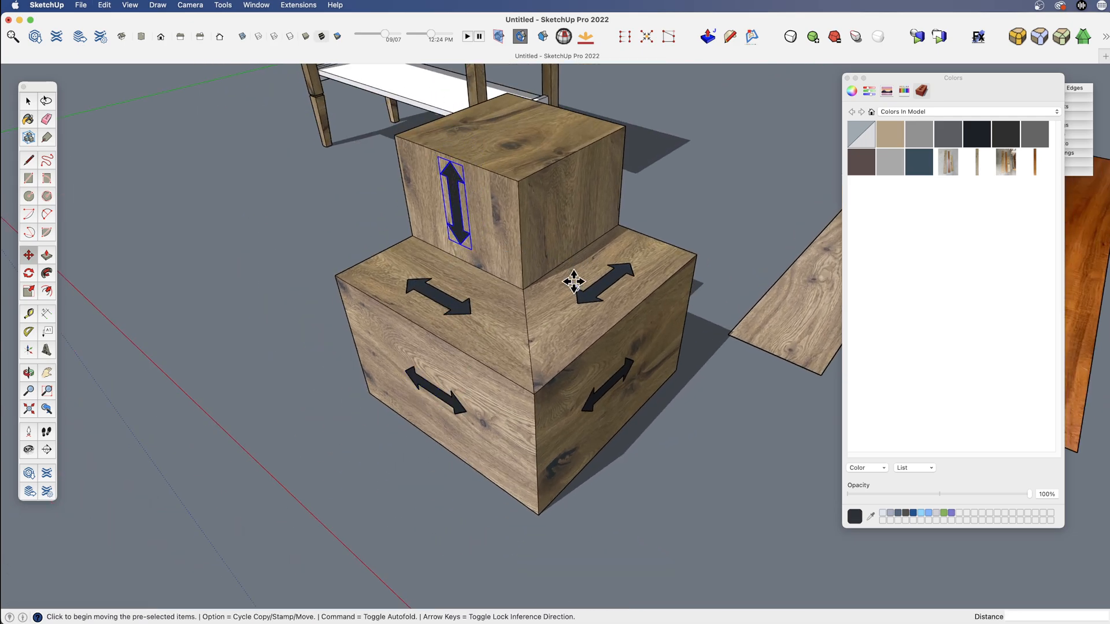
key("super+v")
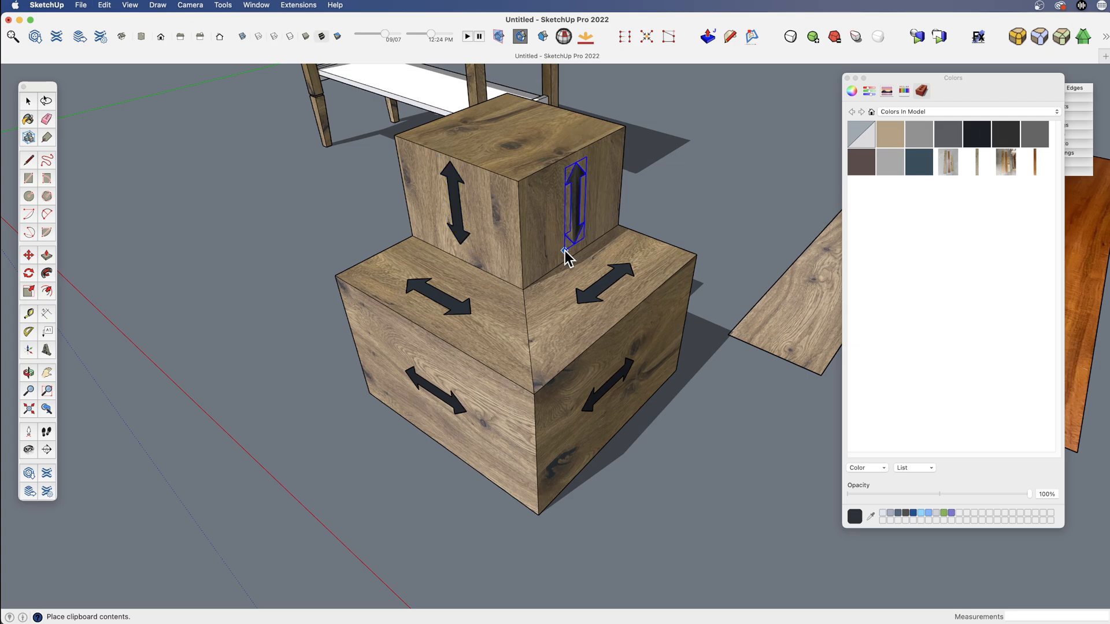
left_click(568, 254)
- Push/Pull the upper box's top face upward by 2 1/16"
key("p")
left_click(525, 166)
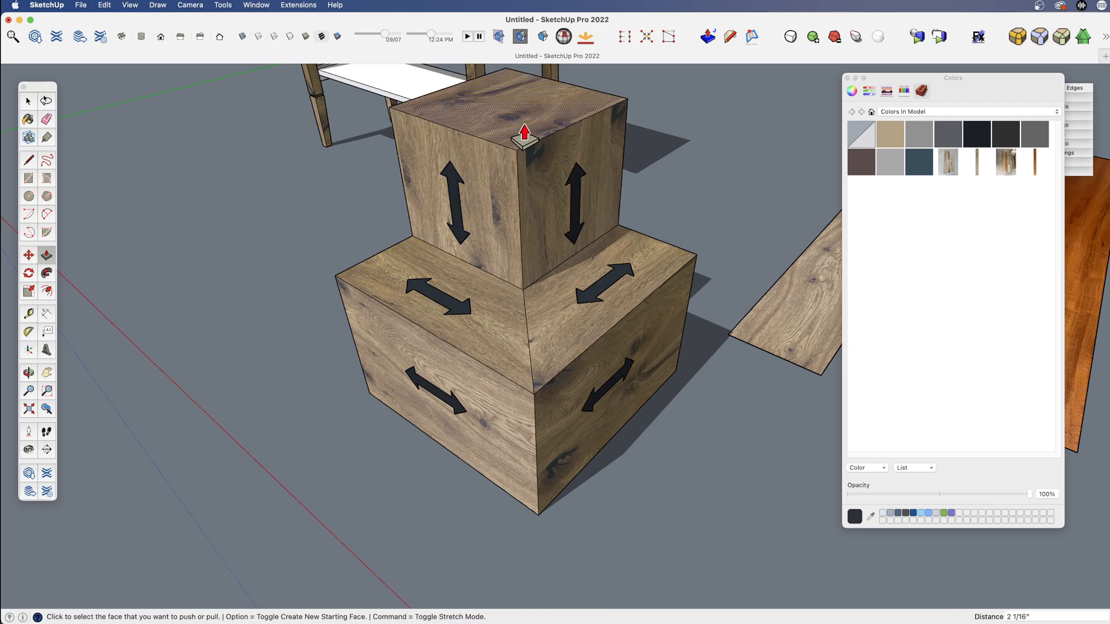
key("space")
- Try rotating the arrow on the upper box's shaded side face to 45 and 90 degrees
middle_click_drag(535, 228, 555, 254)
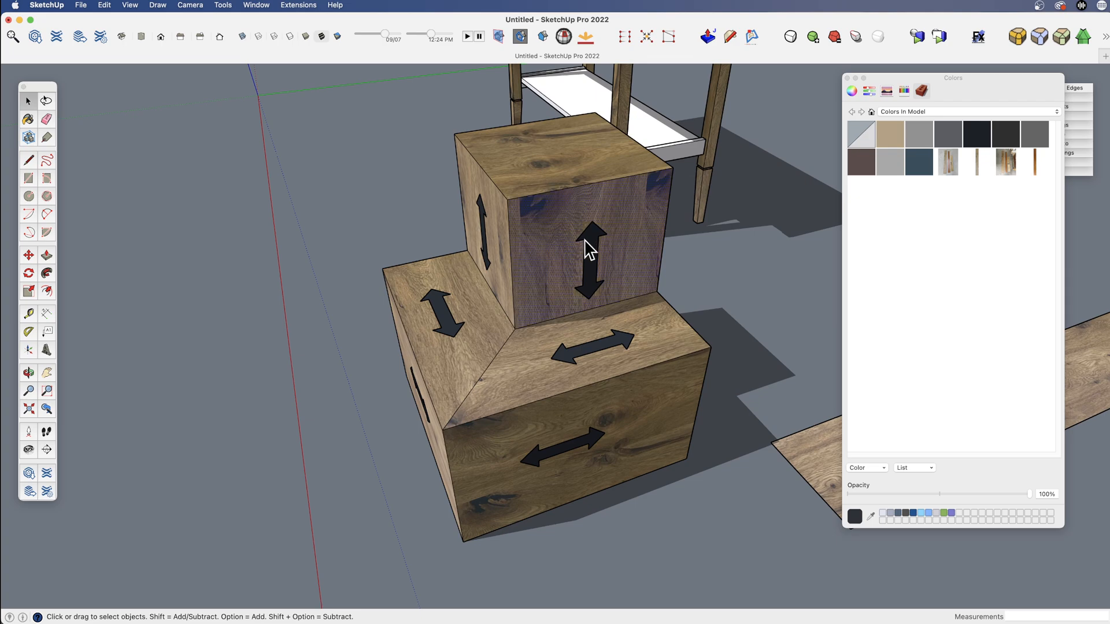
left_click(588, 249)
scroll(588, 248, "up", 5)
key("m")
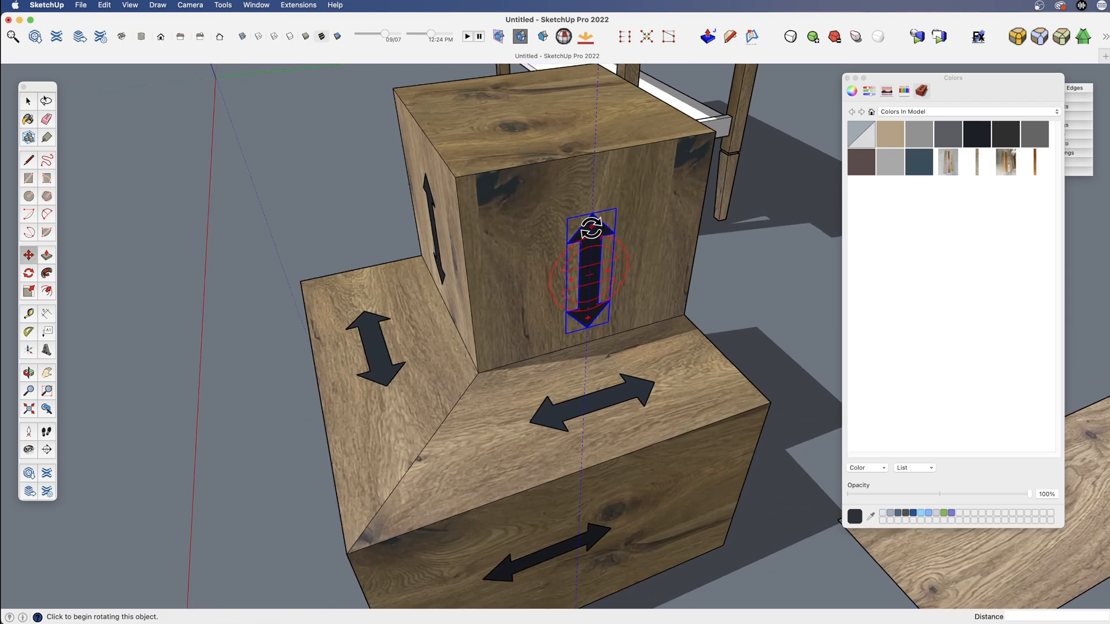
left_click(591, 228)
left_click(617, 233)
scroll(565, 228, "down", 3)
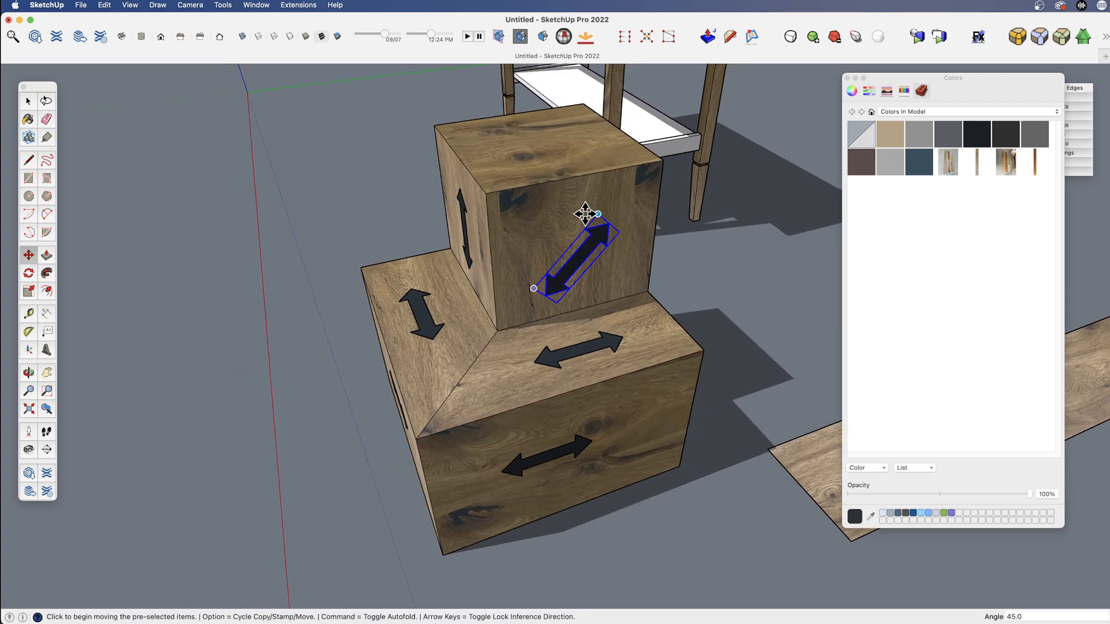
type("90")
key("Return")
scroll(609, 263, "down", 4)
middle_click_drag(546, 307, 690, 336, "shift")
key("space")
left_click(684, 312)
- Open the table's lower shelf group and its end rail component, and paint the rail with the sampled plank wood texture
scroll(670, 297, "down", 3)
middle_click_drag(560, 341, 474, 313, "shift")
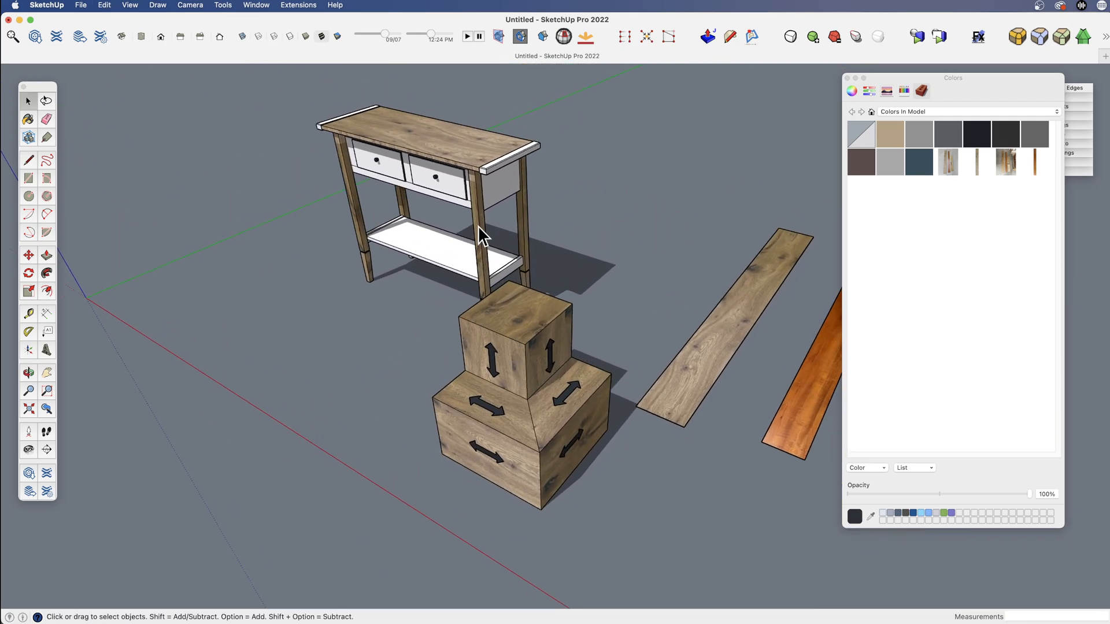
double_click(507, 269)
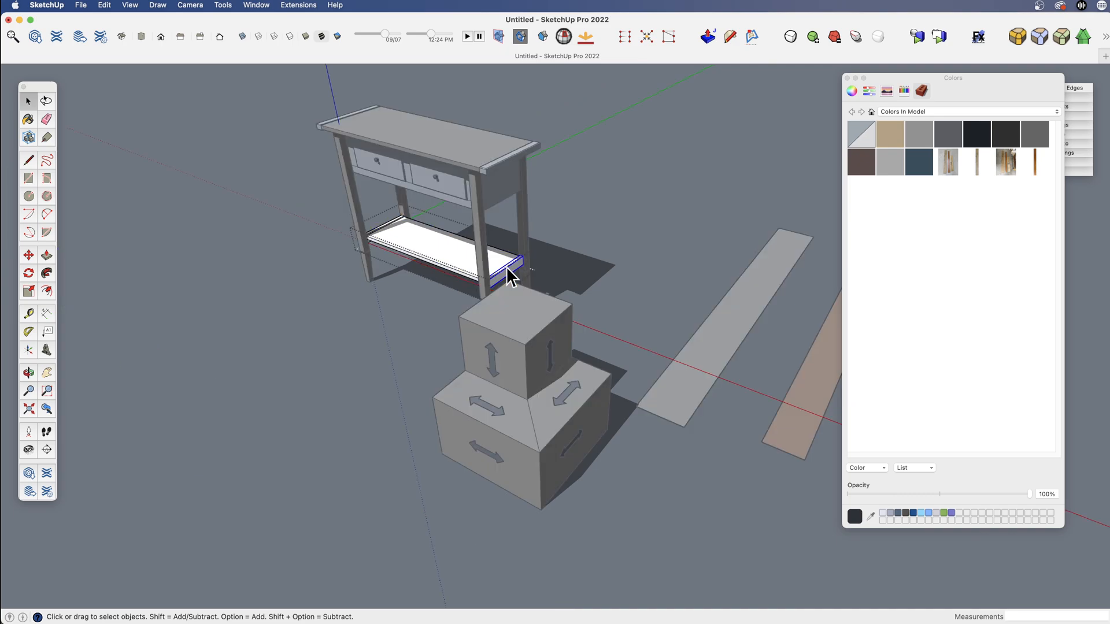
double_click(509, 269)
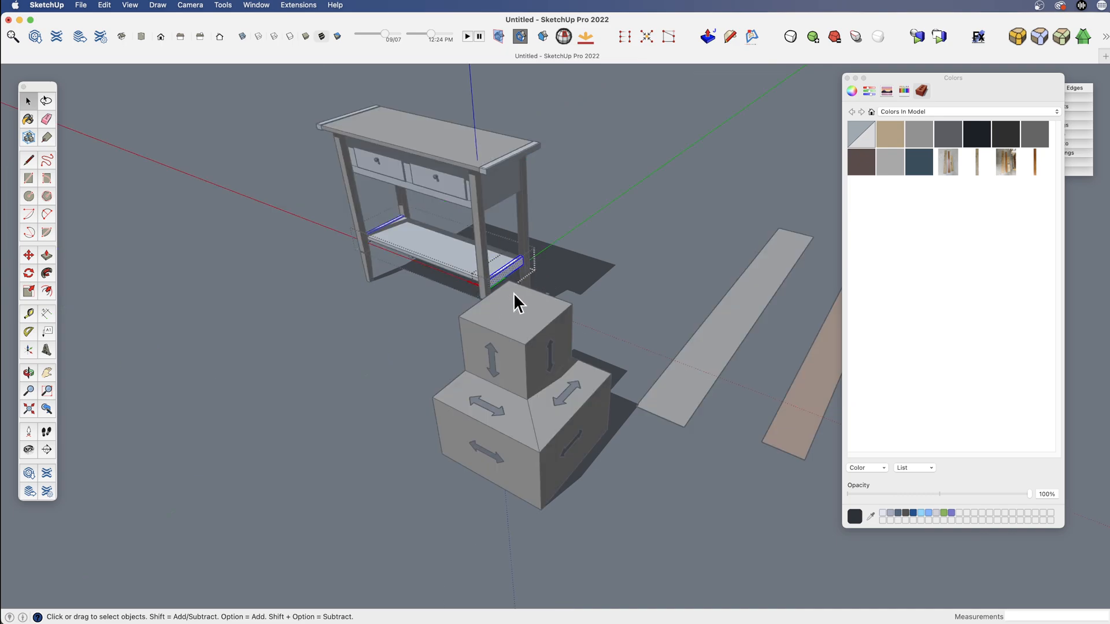
scroll(564, 358, "up", 3)
scroll(572, 319, "down", 5)
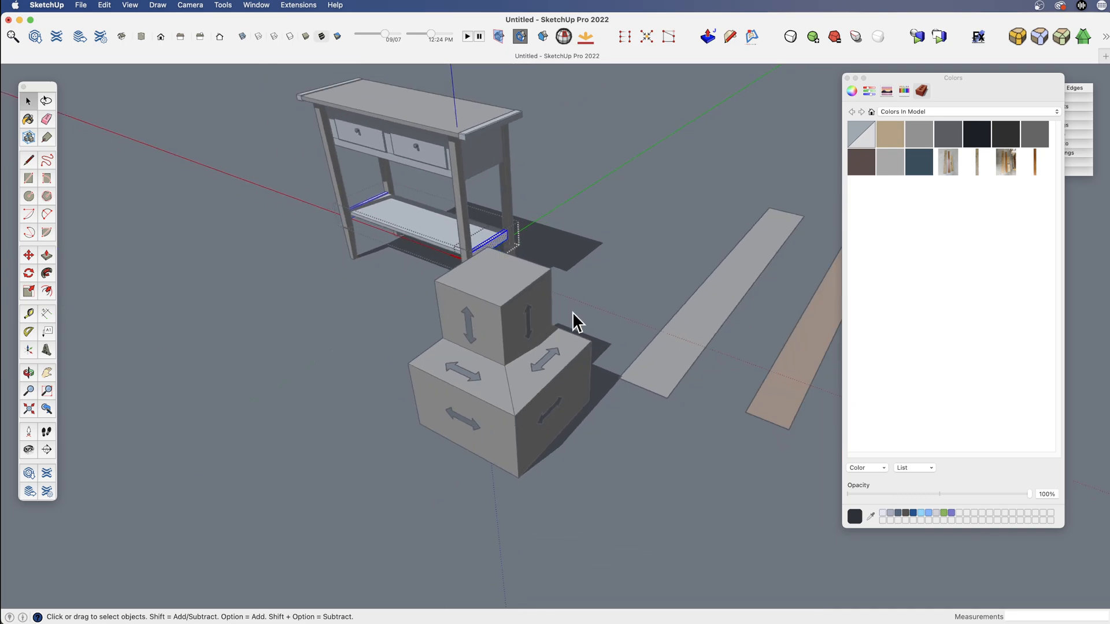
scroll(468, 344, "up", 3)
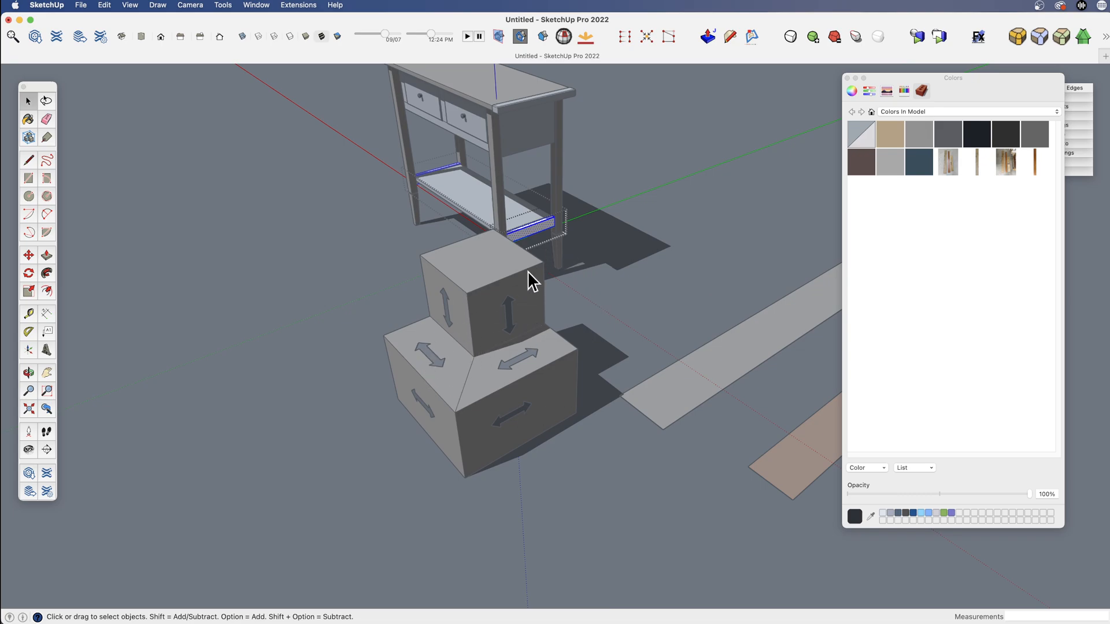
key("b")
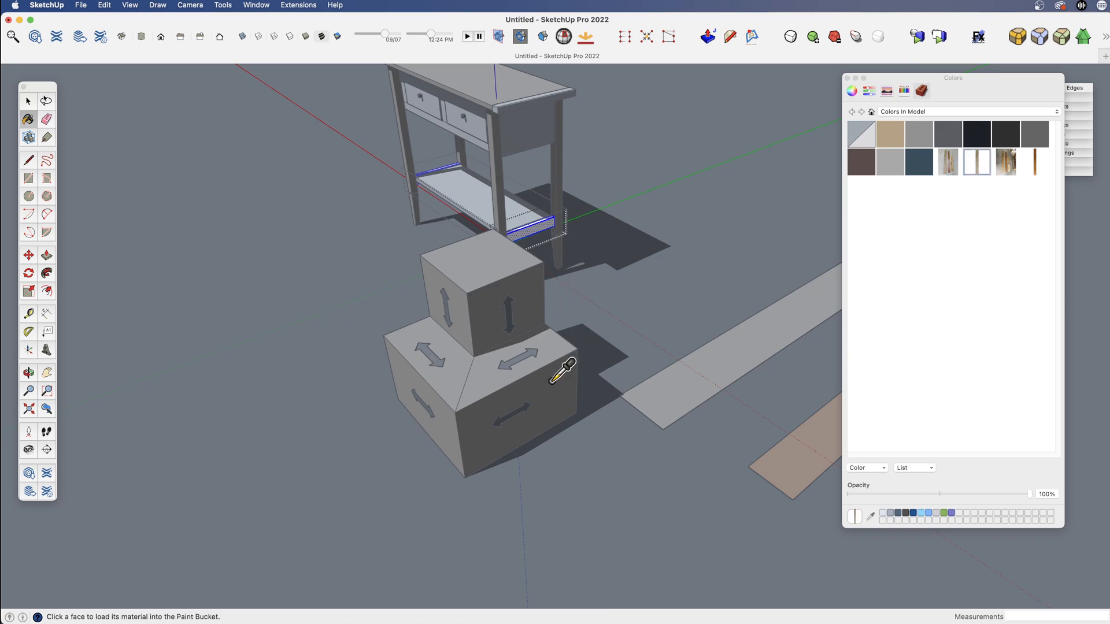
left_click(540, 222)
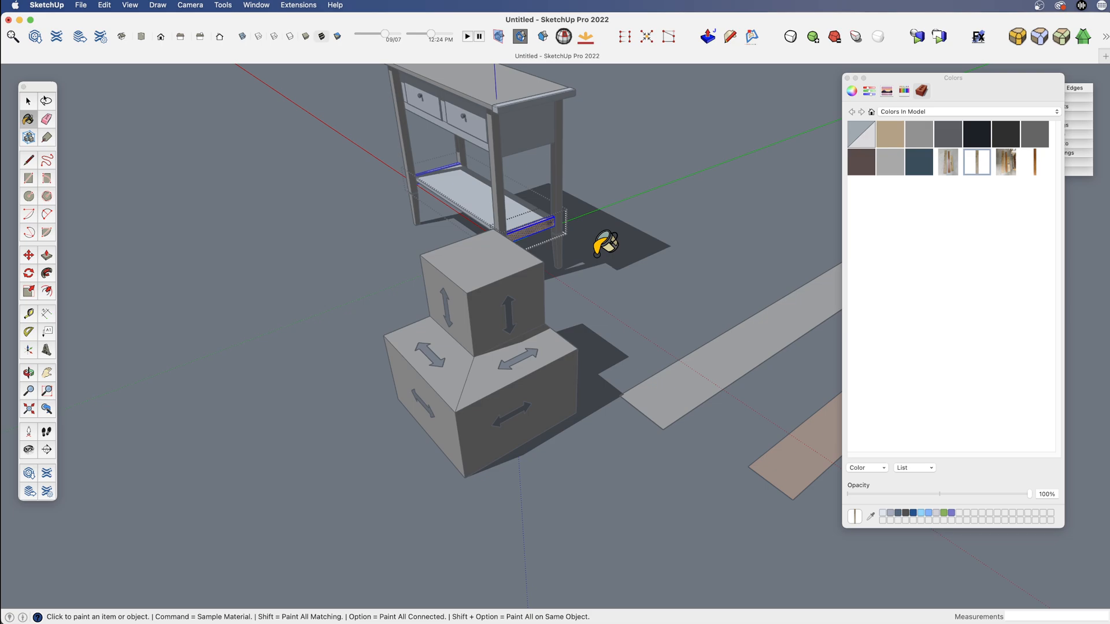
- Paint the lower shelf board with the plank wood texture and close the shelf group
key("space")
left_click(472, 206)
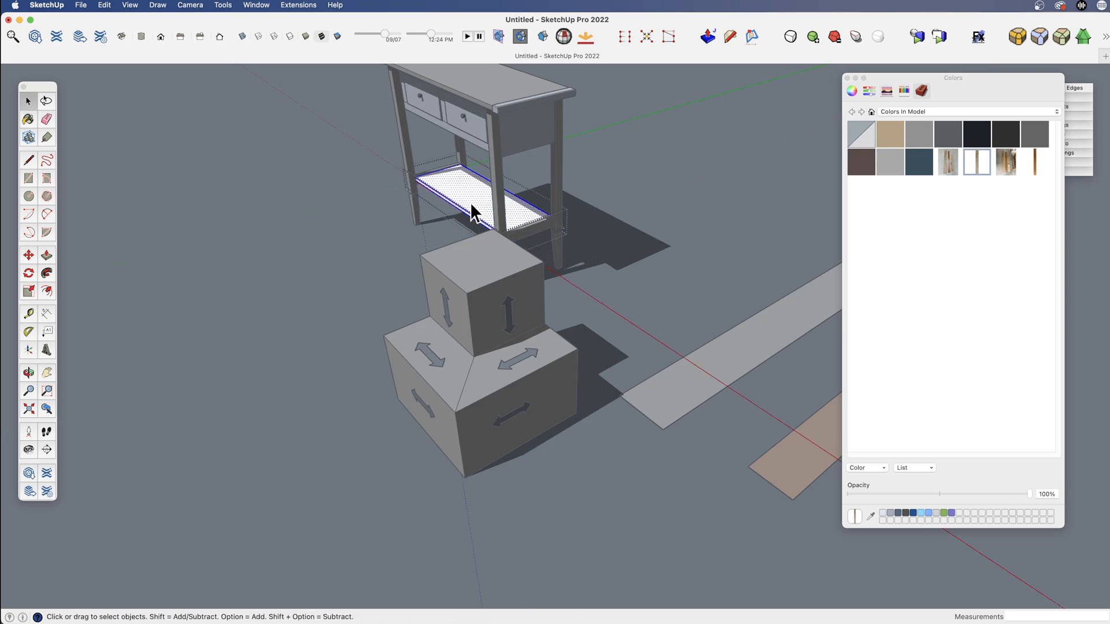
middle_click_drag(470, 202, 549, 277)
key("b")
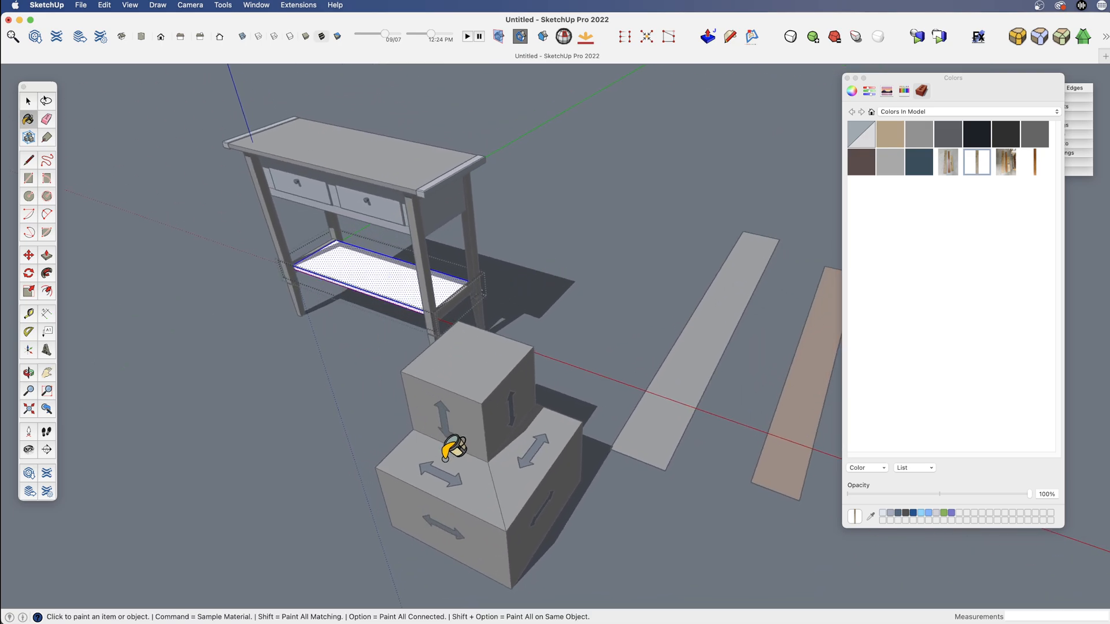
left_click(400, 284)
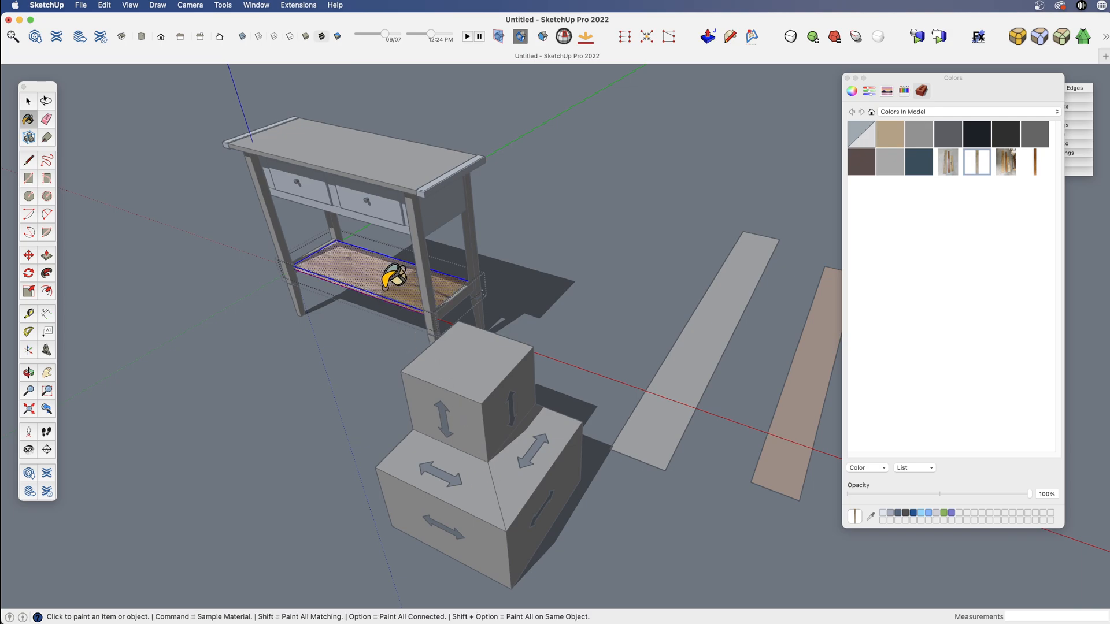
key("space")
left_click(399, 377)
- Compare the grain directions on the arrow-marked block with those on the table's parts
scroll(394, 373, "down", 3)
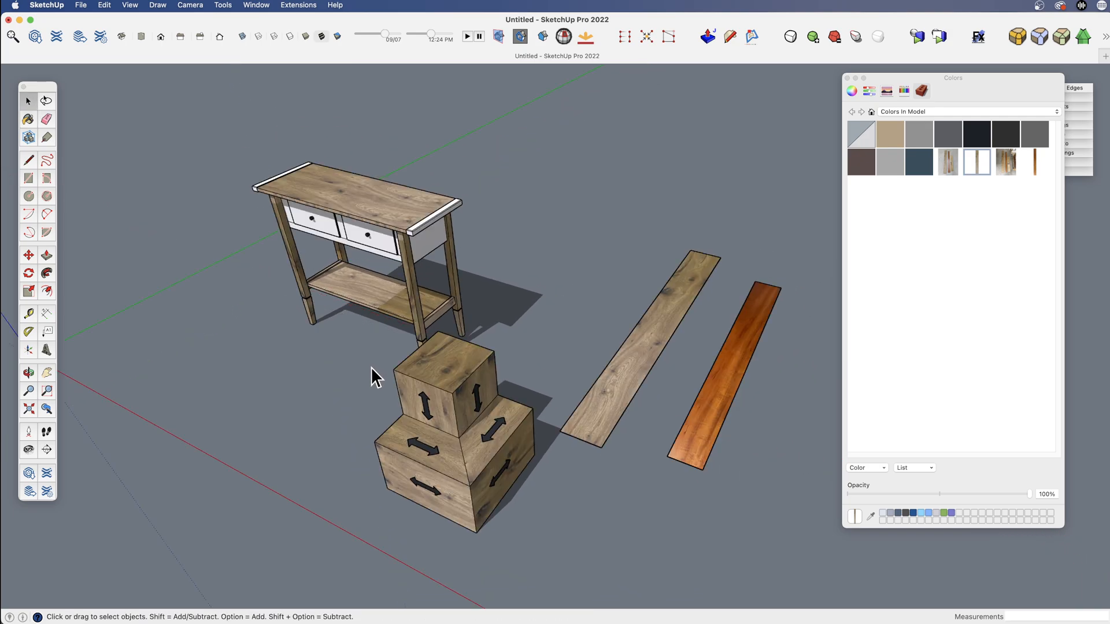
middle_click_drag(391, 334, 485, 370)
scroll(528, 471, "up", 3)
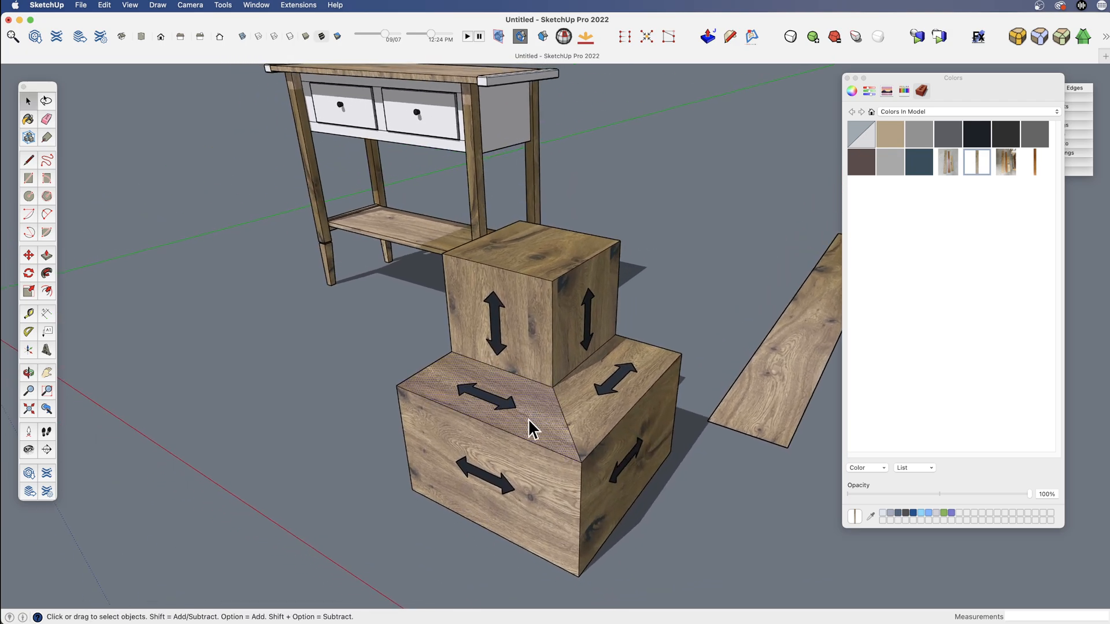
scroll(526, 468, "down", 5)
key("h")
scroll(524, 468, "up", 5)
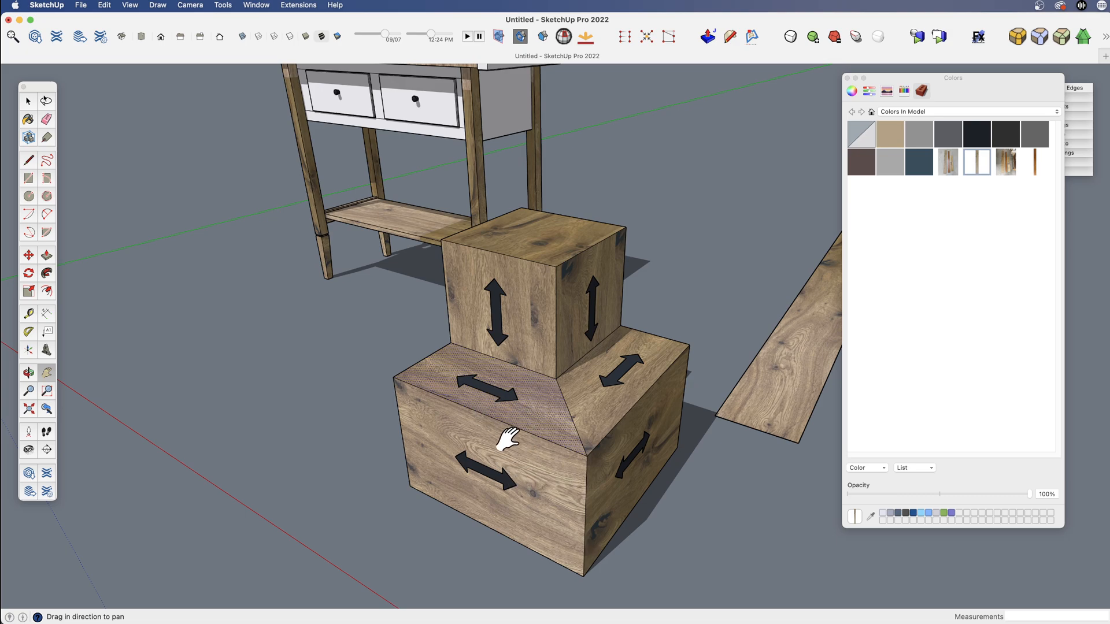
scroll(517, 469, "down", 5)
middle_click_drag(496, 458, 383, 218)
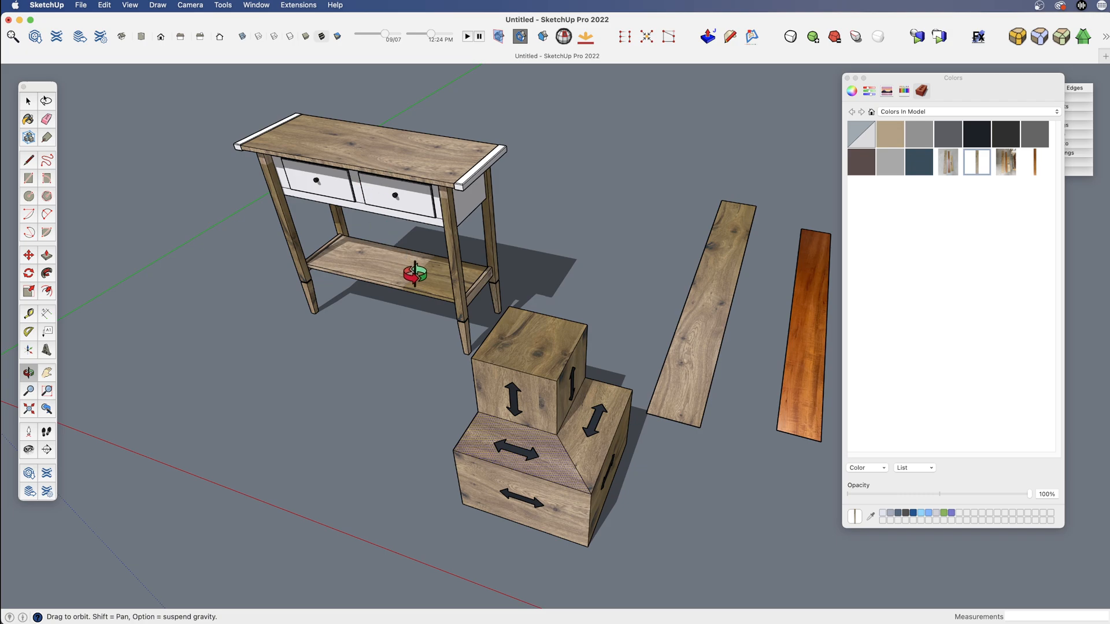
- Reopen the lower shelf group, select the shelf board's face and repaint it with a freshly sampled placement of the plank wood texture
key("space")
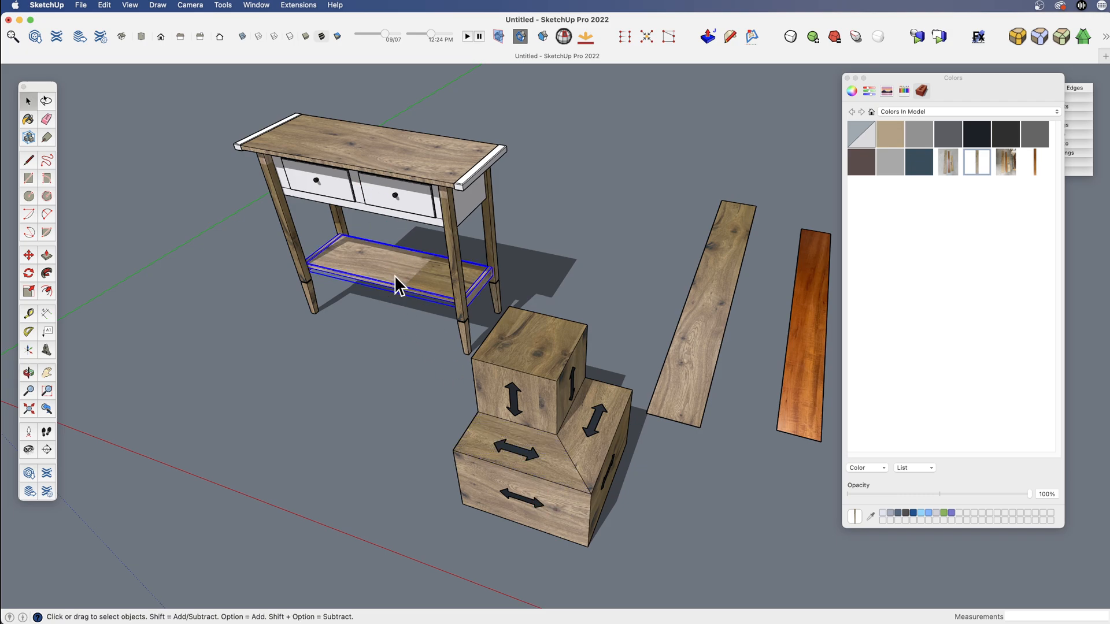
double_click(395, 278)
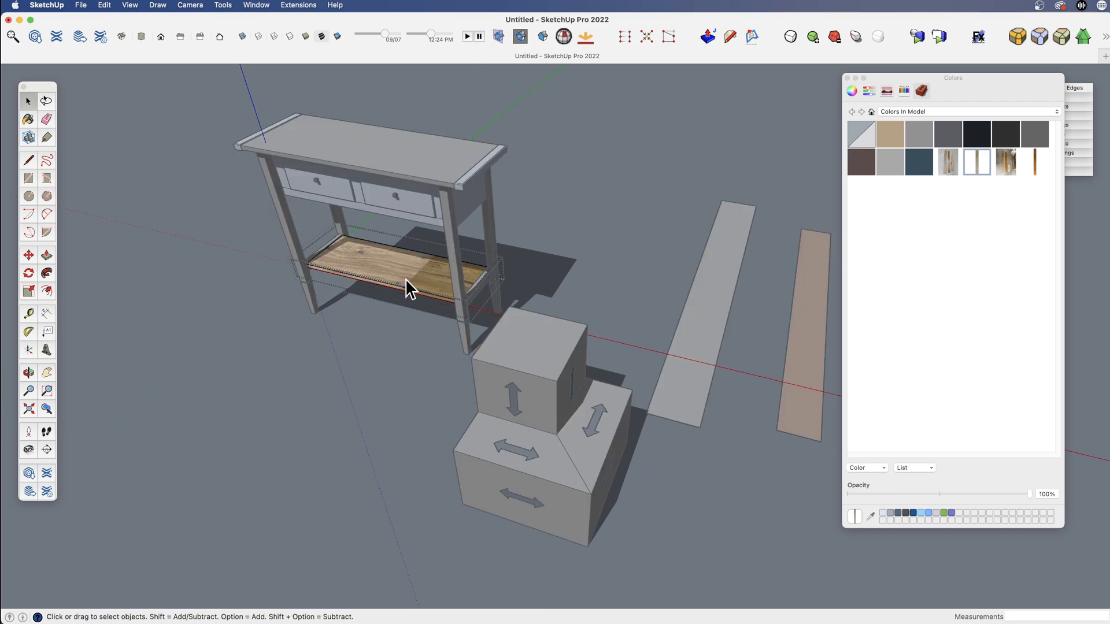
double_click(405, 279)
key("b")
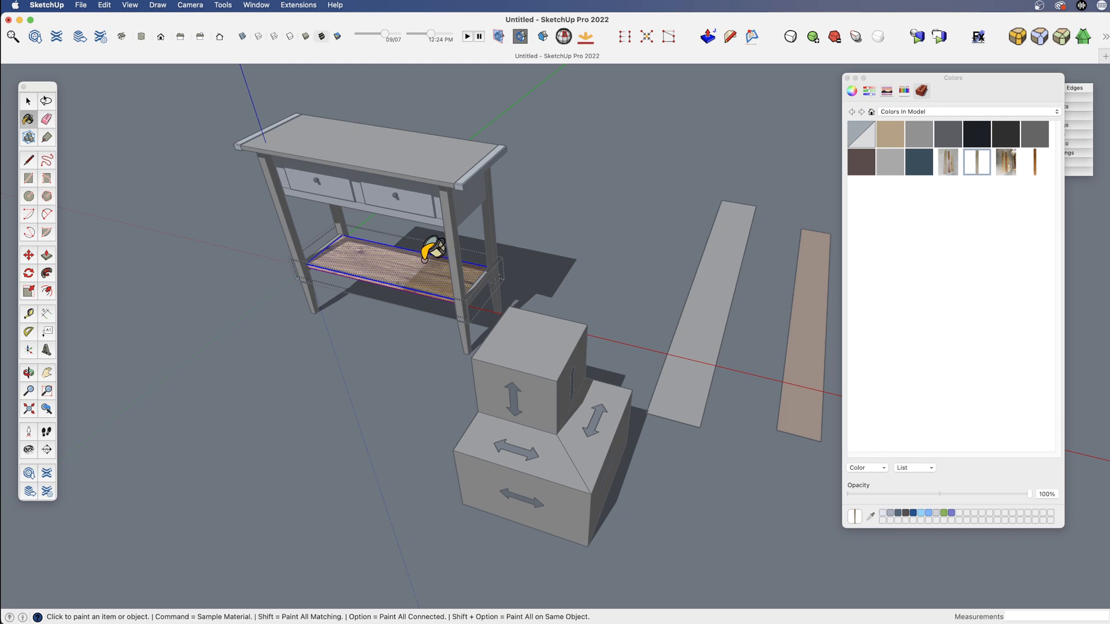
key("super")
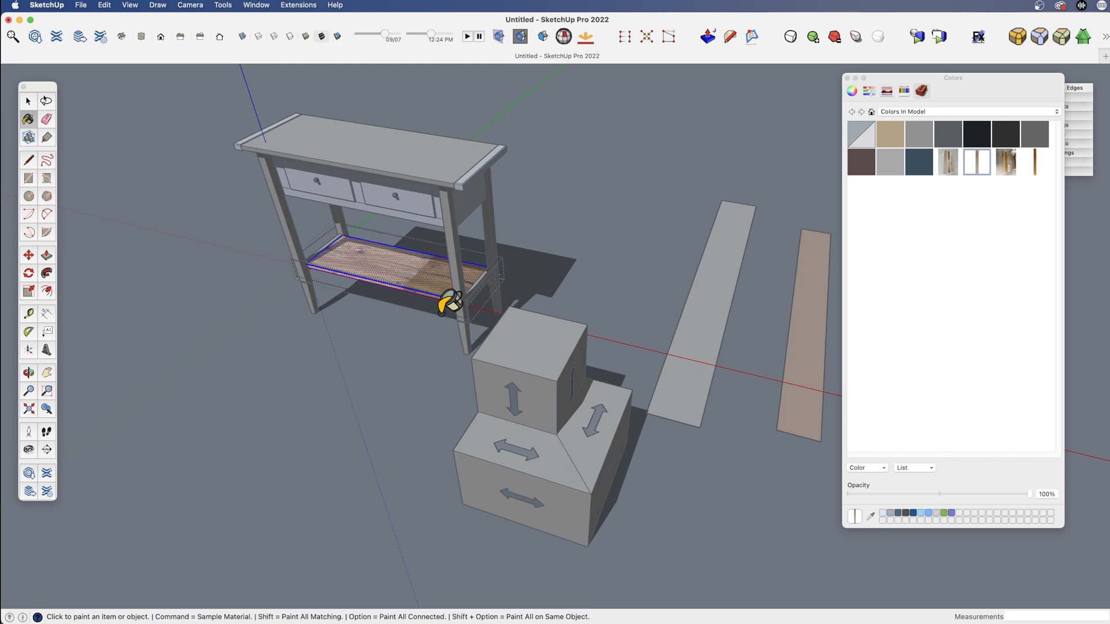
left_click(422, 260)
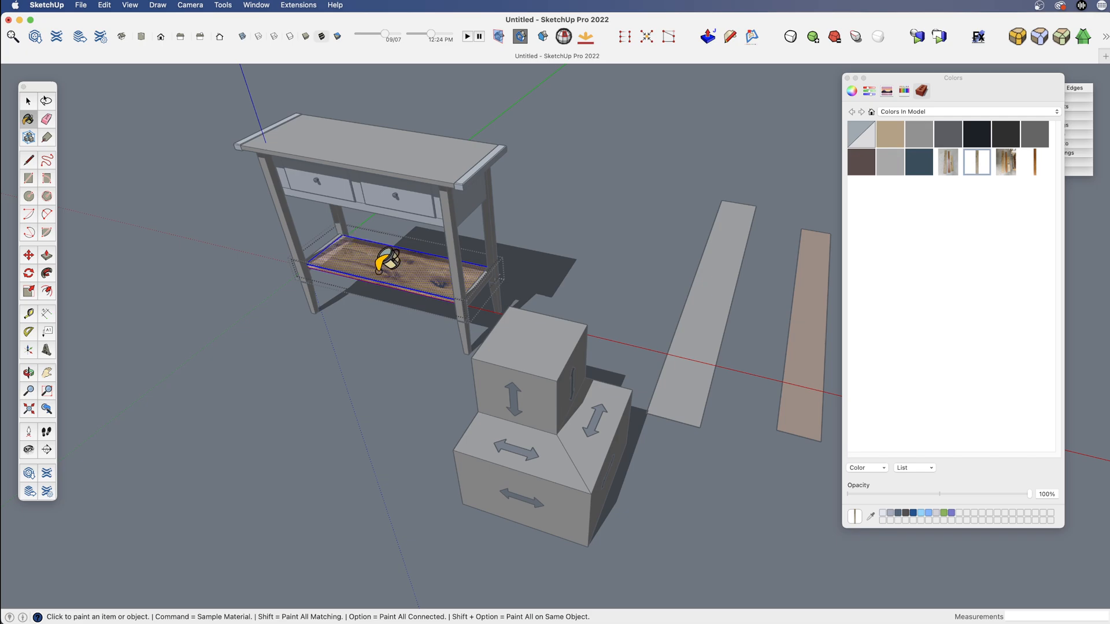
- Reposition the plank wood texture on the shelf board's top face, sliding it lengthwise along the board
key("space")
middle_click_drag(393, 296, 463, 337)
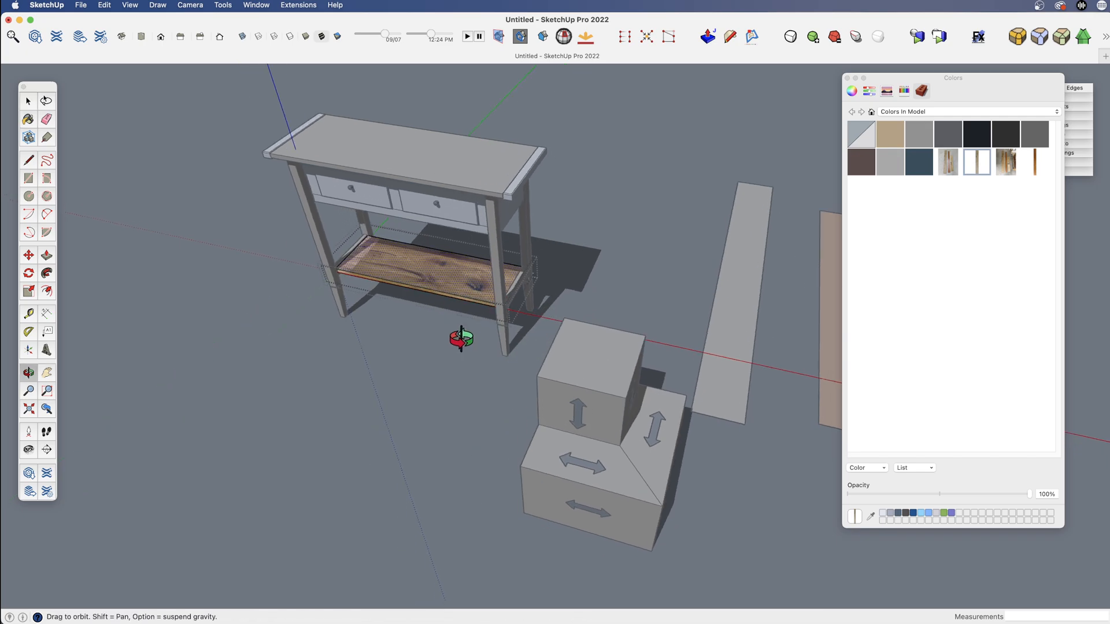
right_click(409, 267)
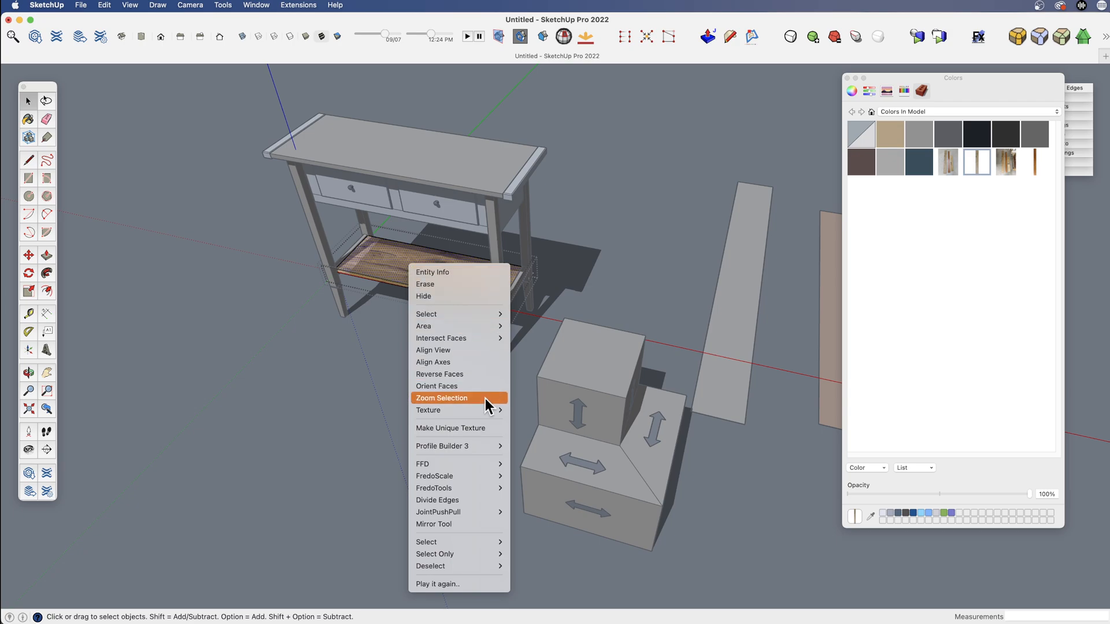
mouse_move(488, 410)
left_click(532, 410)
left_click_drag(430, 272, 345, 276)
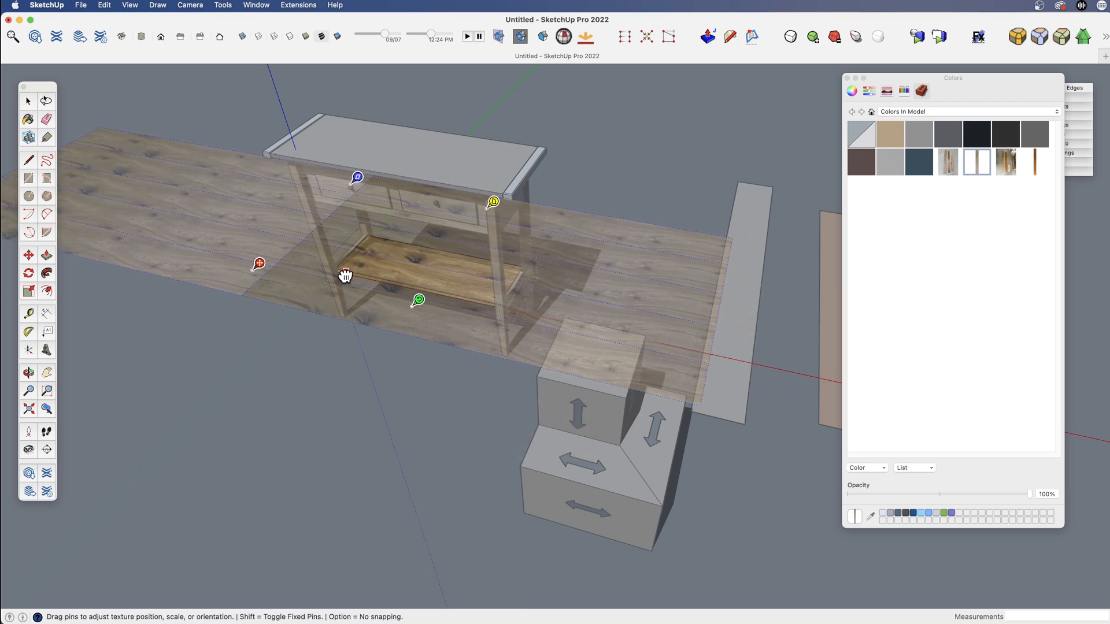
right_click(424, 272)
left_click(443, 276)
scroll(435, 278, "up", 5)
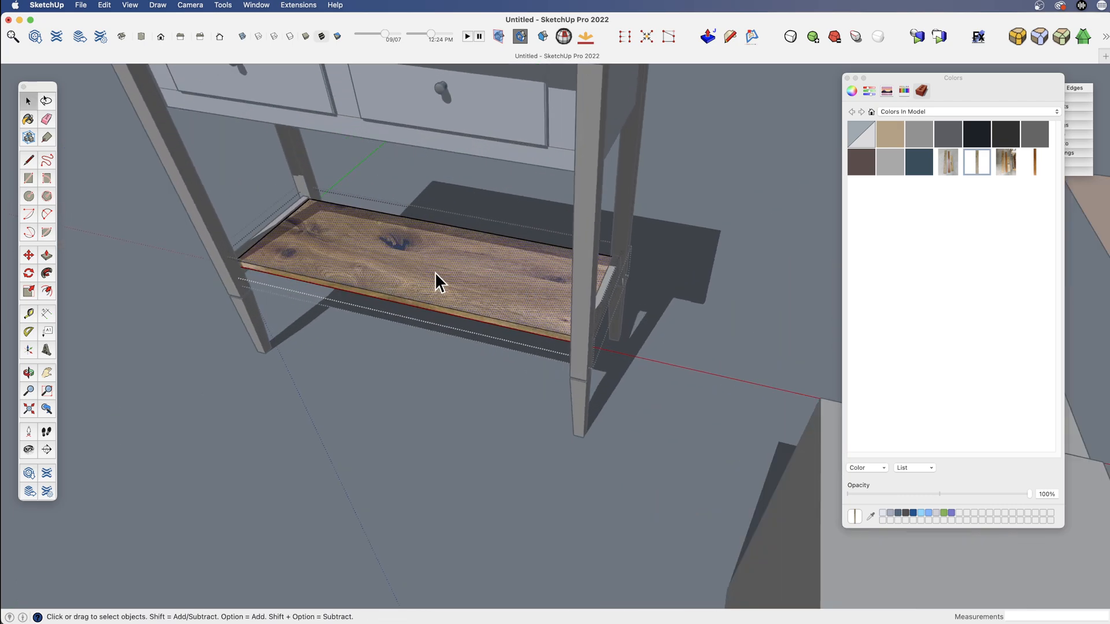
- Select the shelf board's top face with its edges, sample its repositioned plank texture, and leave the shelf group
double_click(446, 276)
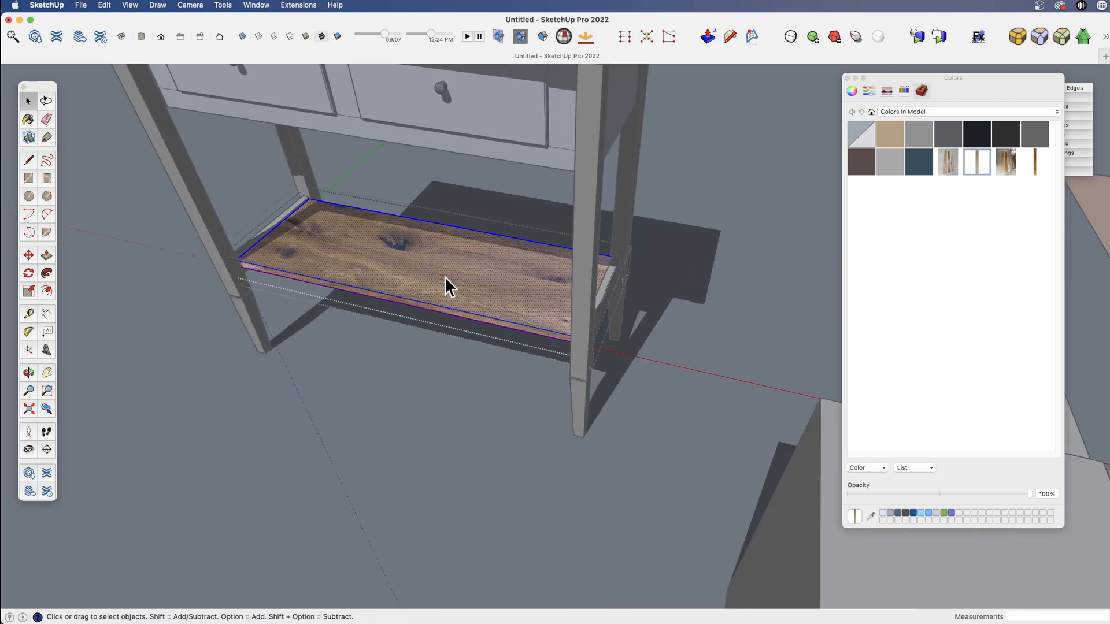
key("b")
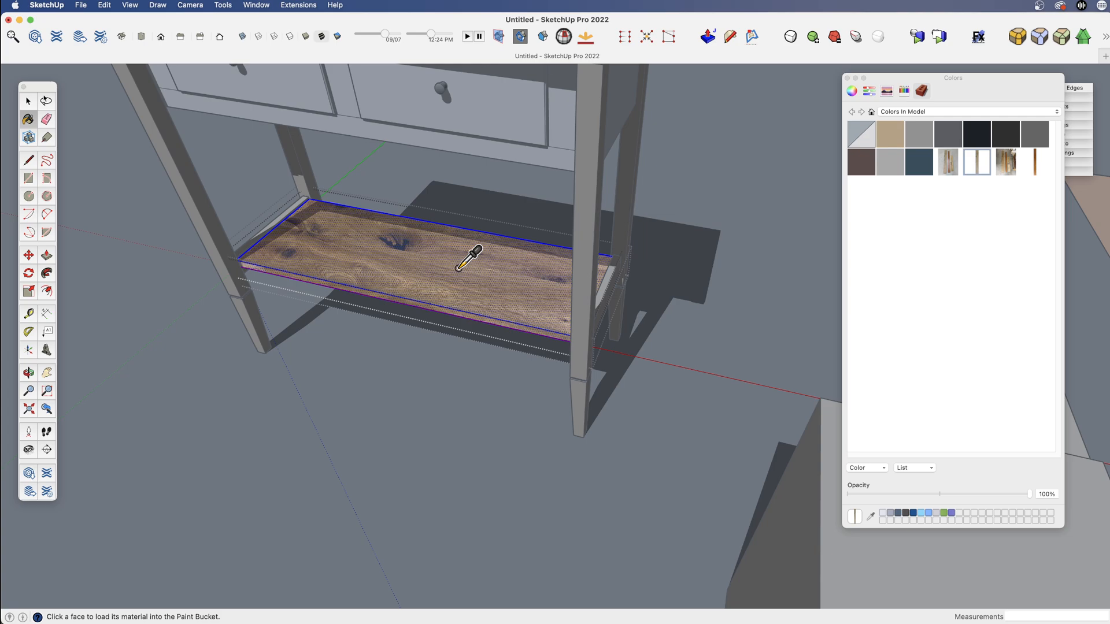
left_click(458, 270, "super")
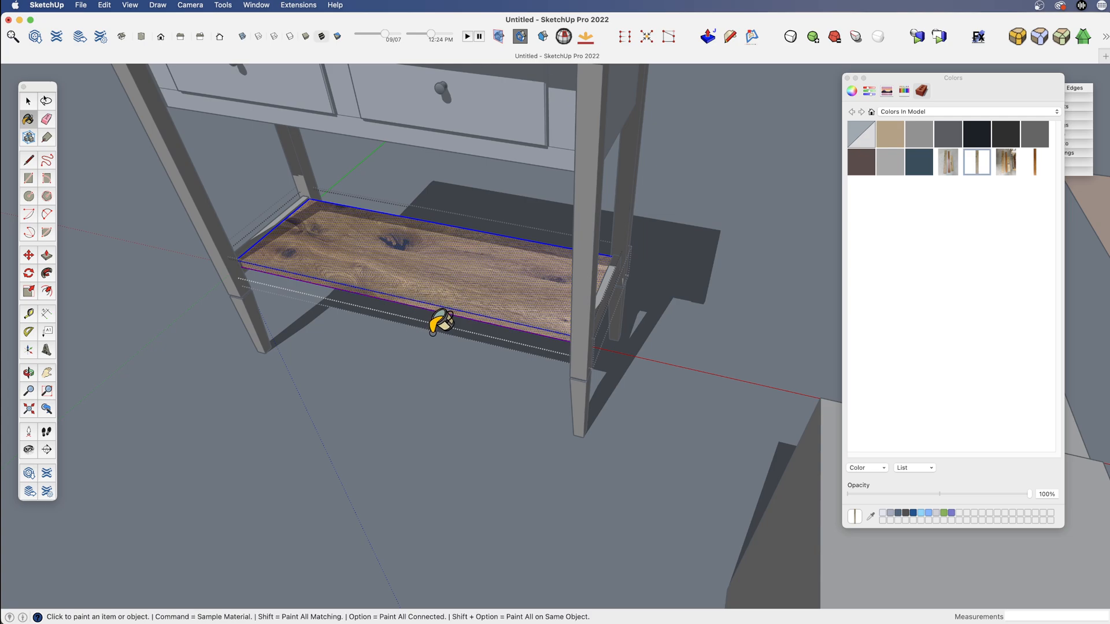
key("space")
left_click(404, 397)
- Select the whole stepped block together with its arrow components and make it a group
scroll(403, 397, "down", 5)
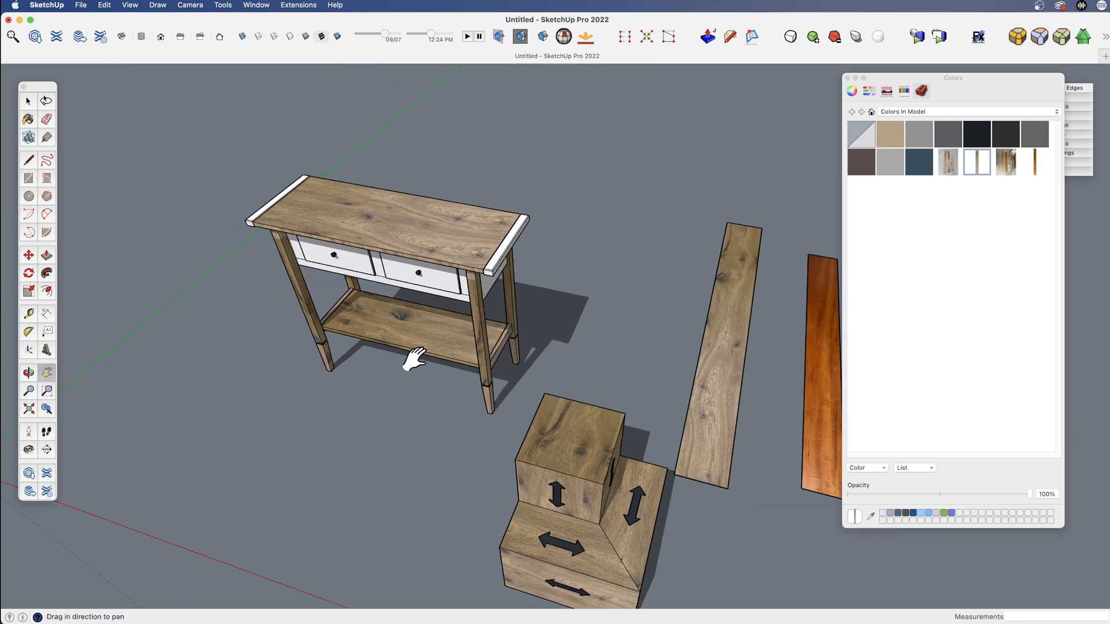
middle_click_drag(409, 359, 454, 371)
scroll(421, 296, "down", 3)
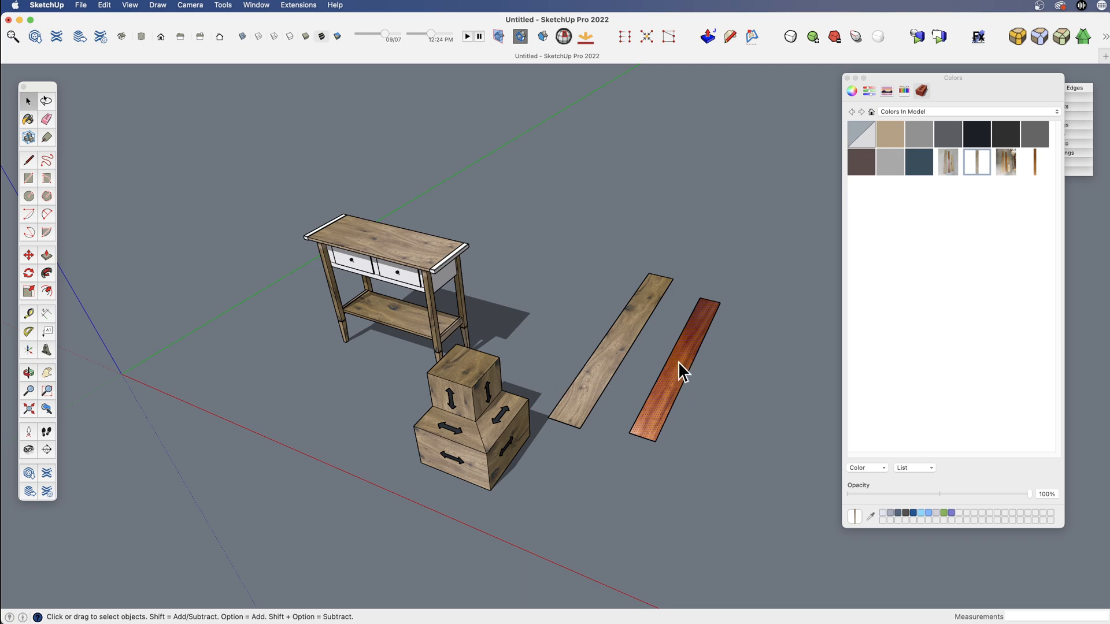
scroll(471, 396, "down", 1)
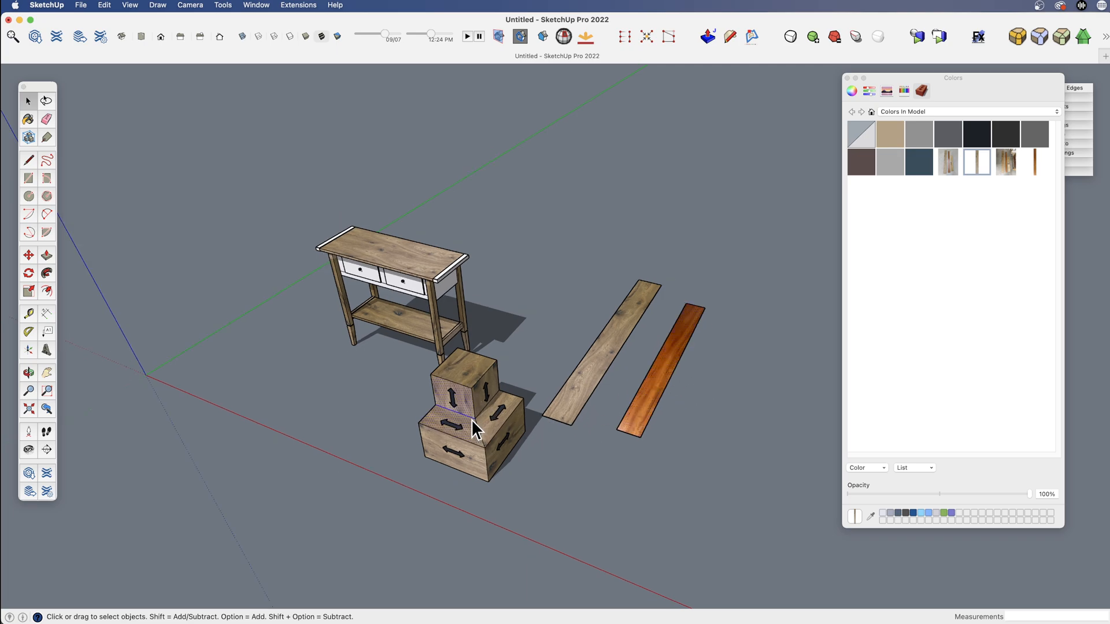
left_click(475, 430)
scroll(471, 419, "down", 1)
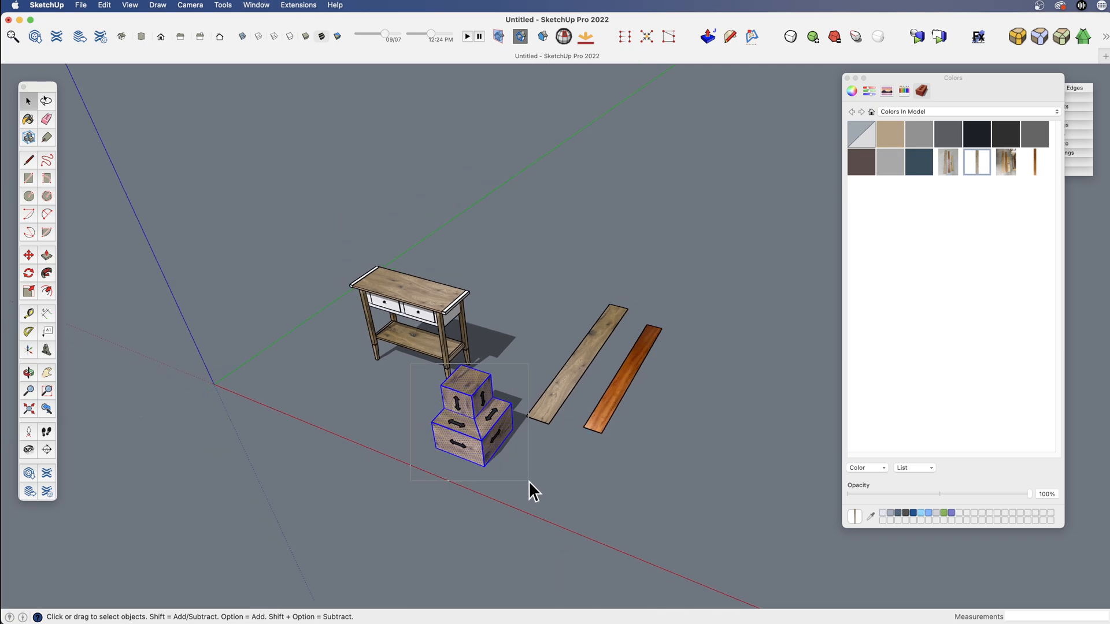
key("super+g")
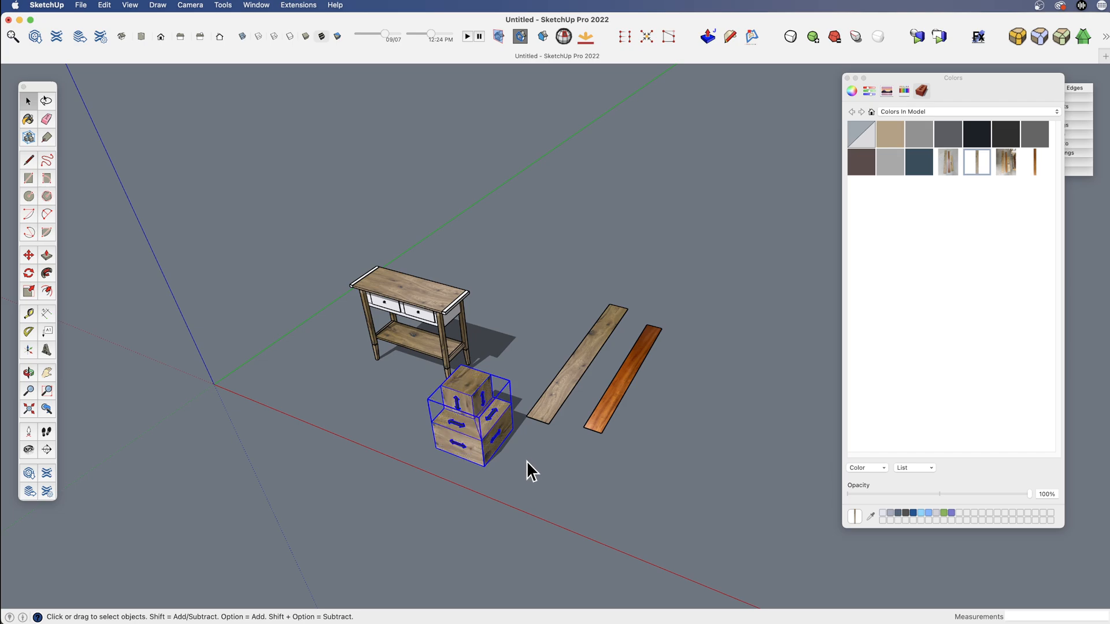
- Copy the grouped stepped block and place the copy in front of the original
key("m")
key("alt")
left_click(526, 449)
left_click(476, 515)
key("space")
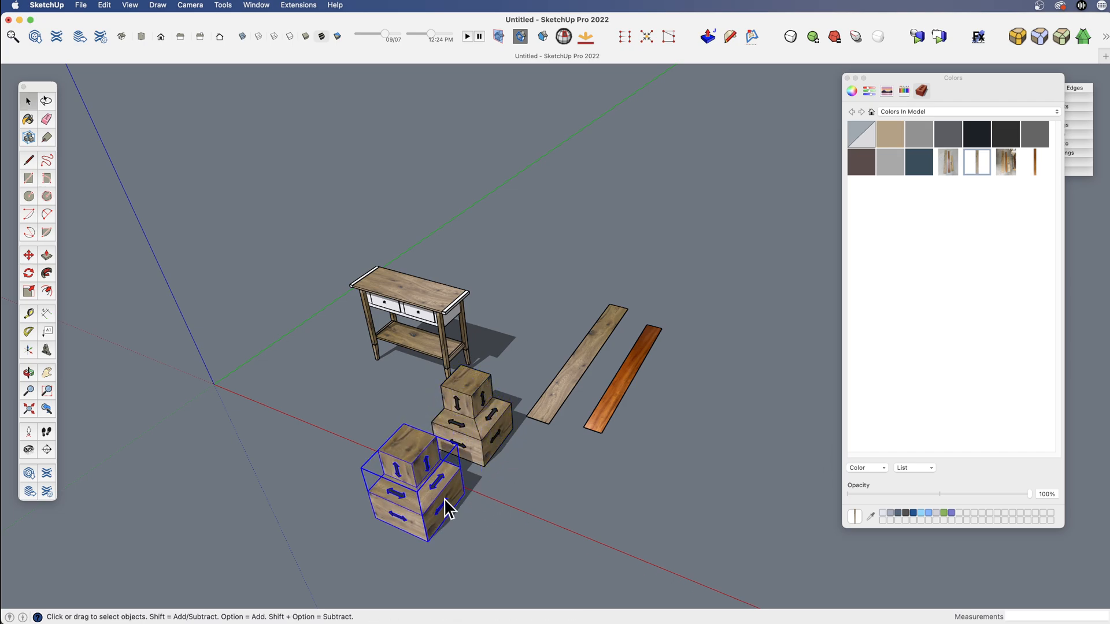
- Open the copied block and paint its faces with the reddish wood texture sampled from the narrower plank
double_click(440, 490)
mouse_move(441, 491)
middle_mouse_down()
mouse_move(453, 459)
mouse_move(441, 439)
middle_mouse_up()
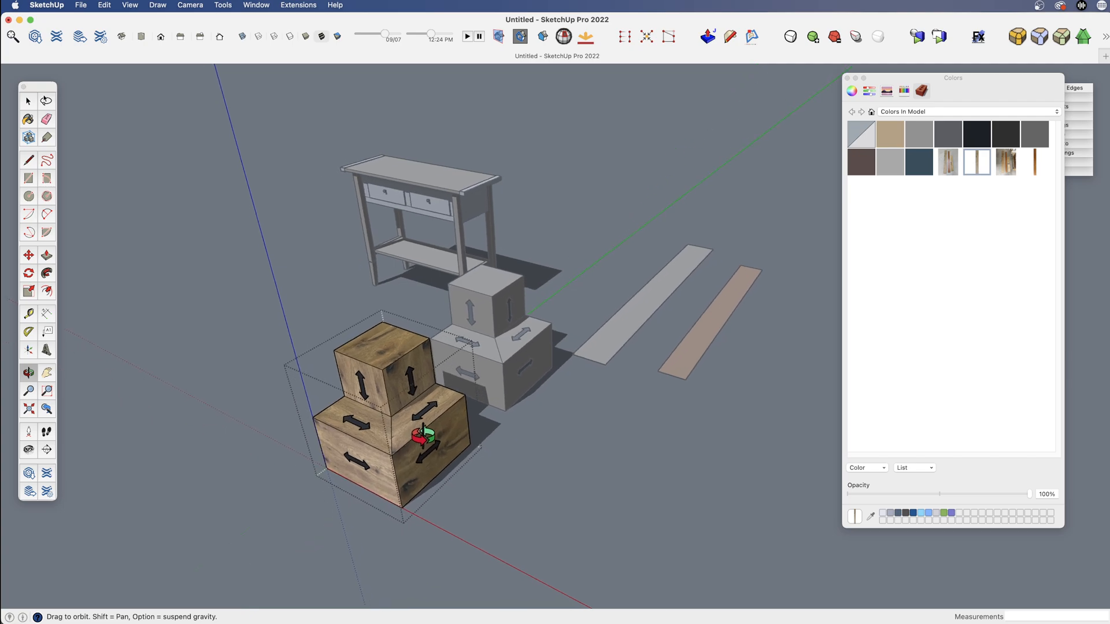
key("b")
left_click(677, 347, "super")
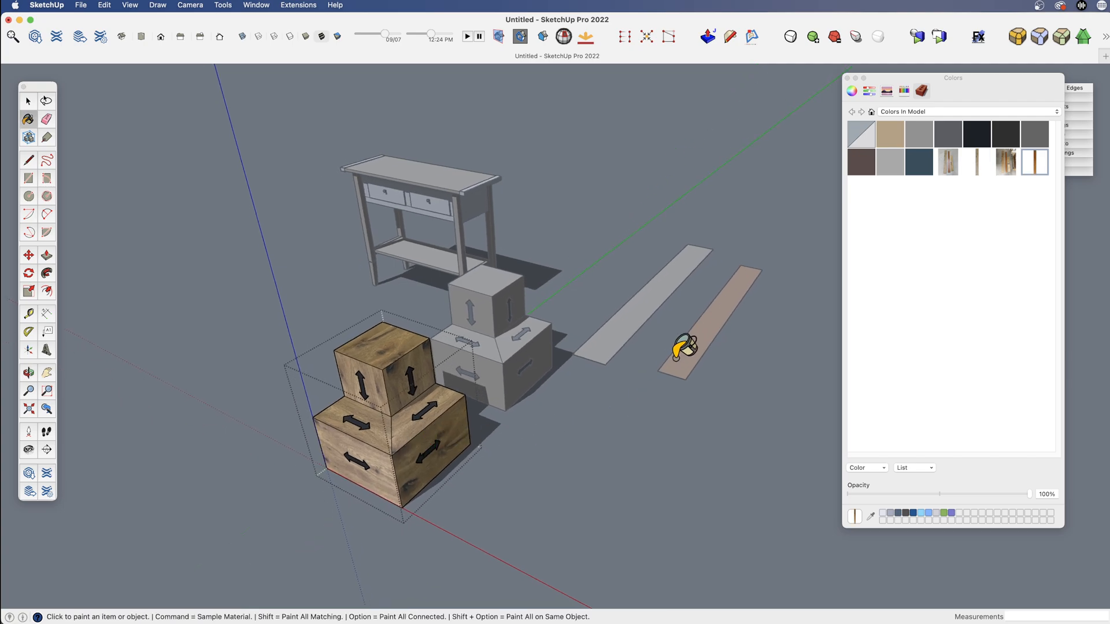
left_click(410, 453)
left_click(391, 437)
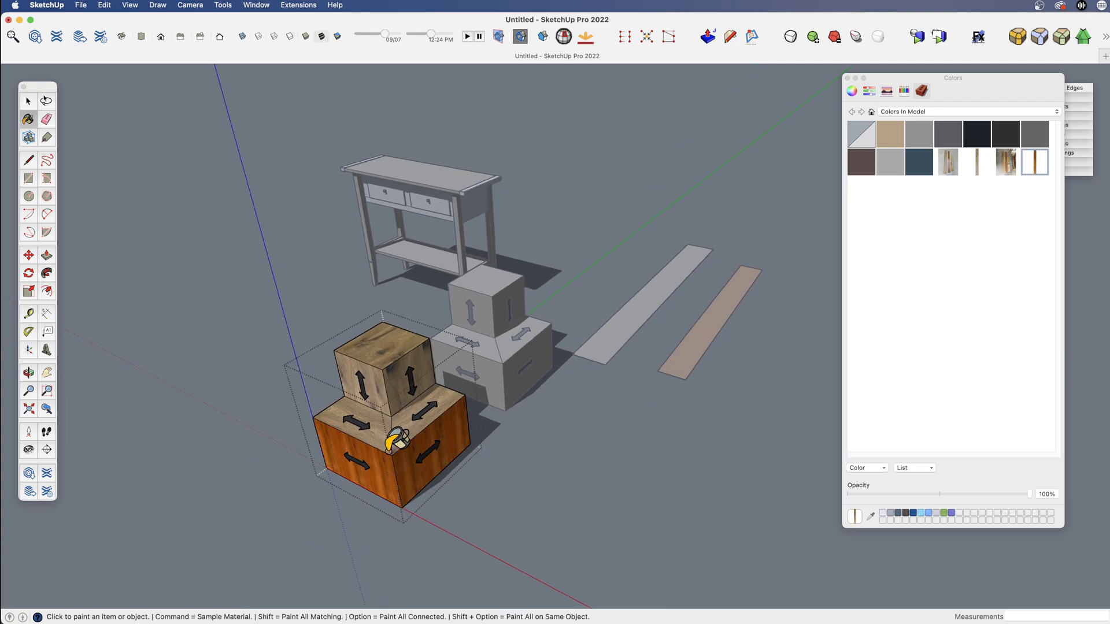
left_click(380, 383)
left_click(385, 341)
left_click(413, 375)
scroll(433, 453, "up", 2)
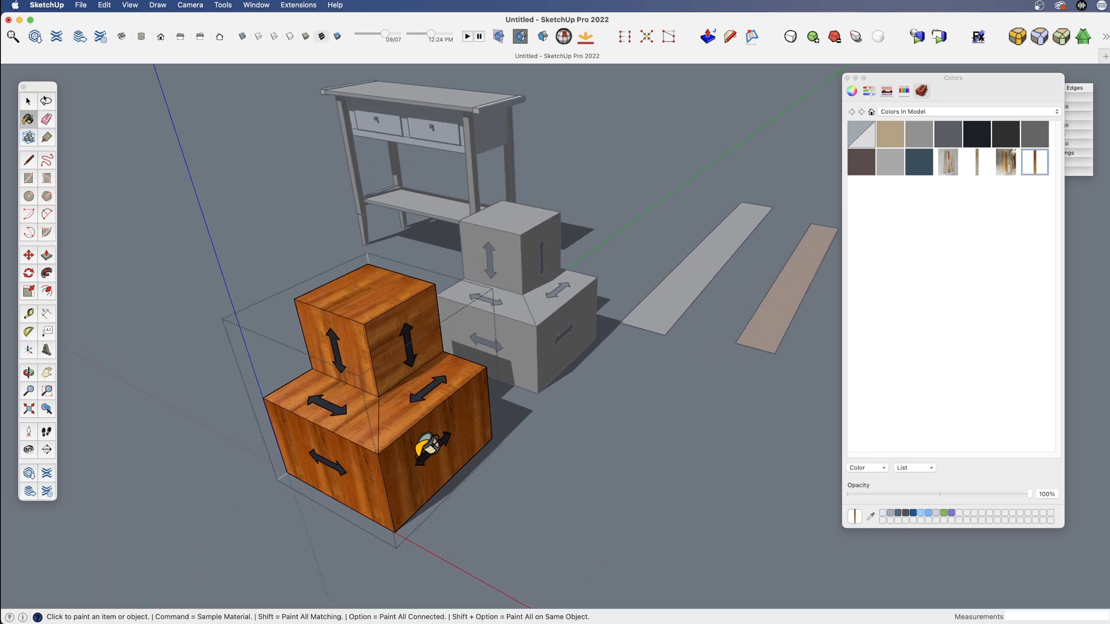
- Rotate the texture on the copied block's lower front-right side face so the grain runs horizontally along its arrow
key("space")
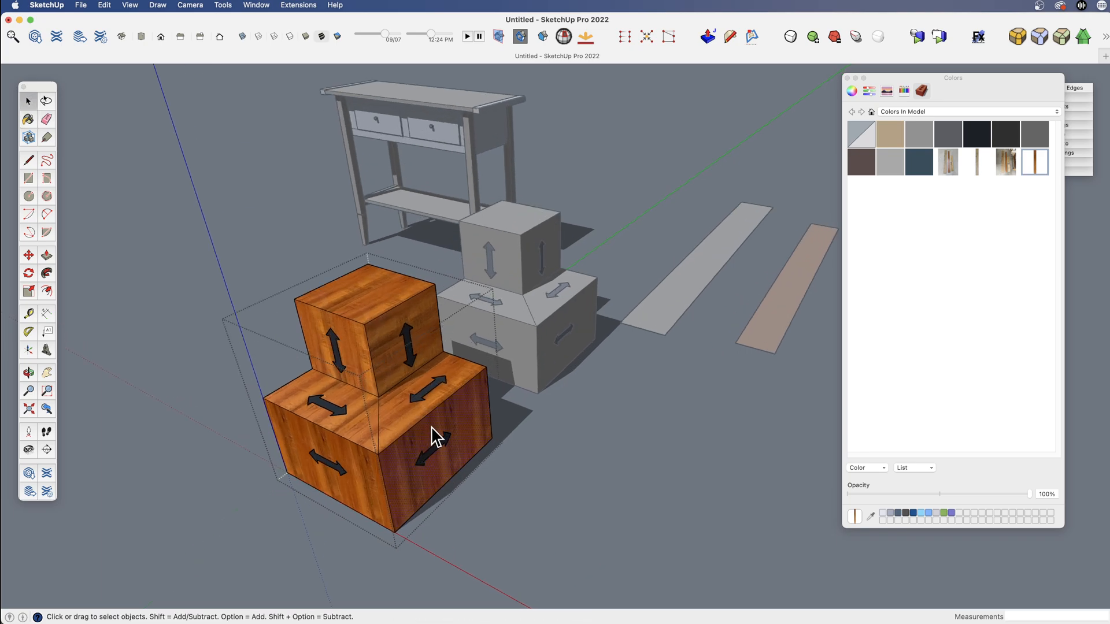
mouse_move(435, 438)
middle_mouse_down()
mouse_move(347, 367)
mouse_move(376, 449)
mouse_move(419, 425)
middle_mouse_up()
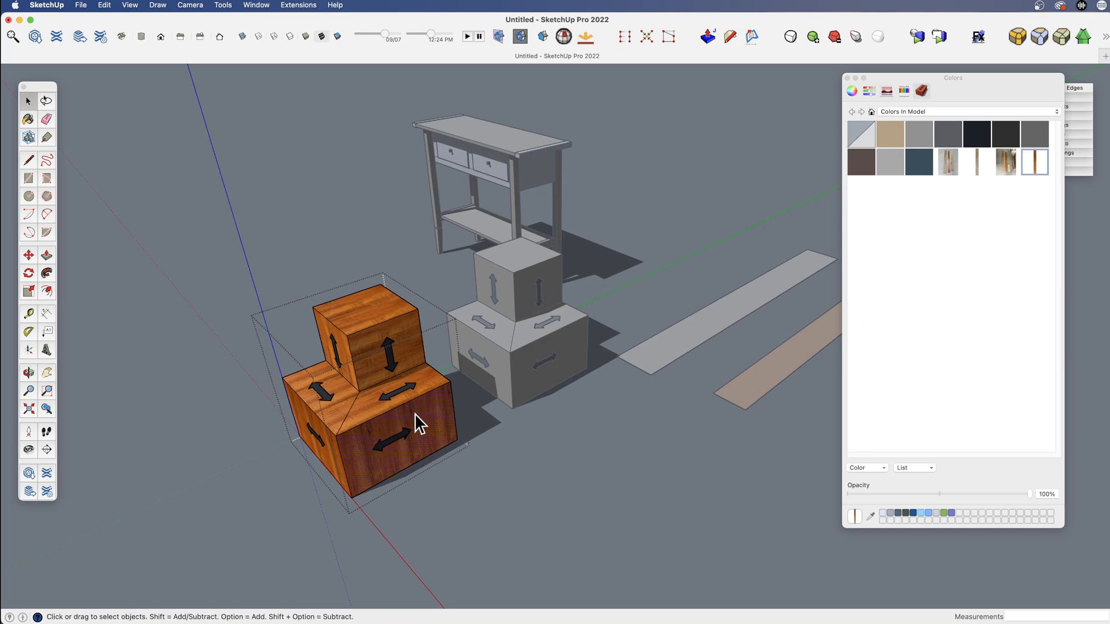
right_click(416, 416)
mouse_move(497, 561)
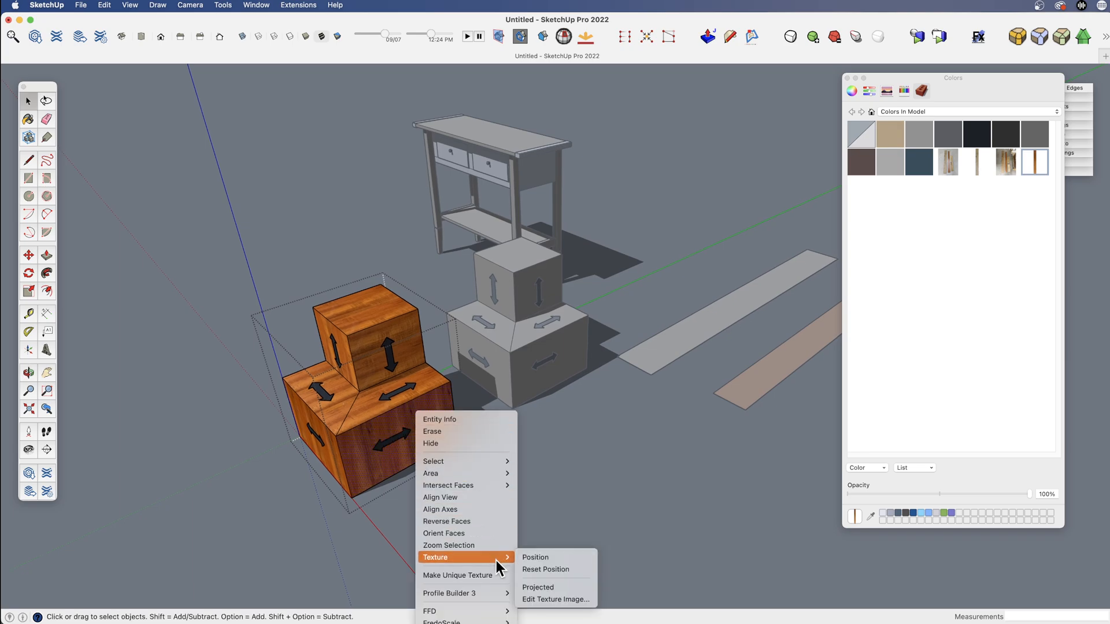
left_click(558, 557)
scroll(389, 296, "down", 3)
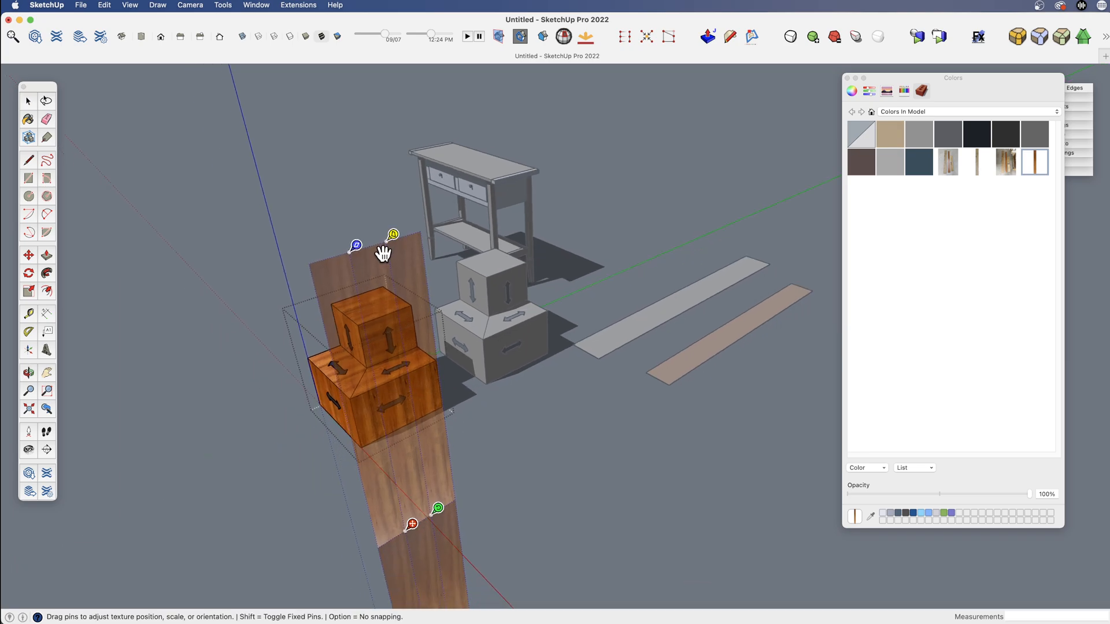
left_click_drag(440, 511, 378, 444)
right_click(394, 428)
left_click(432, 436)
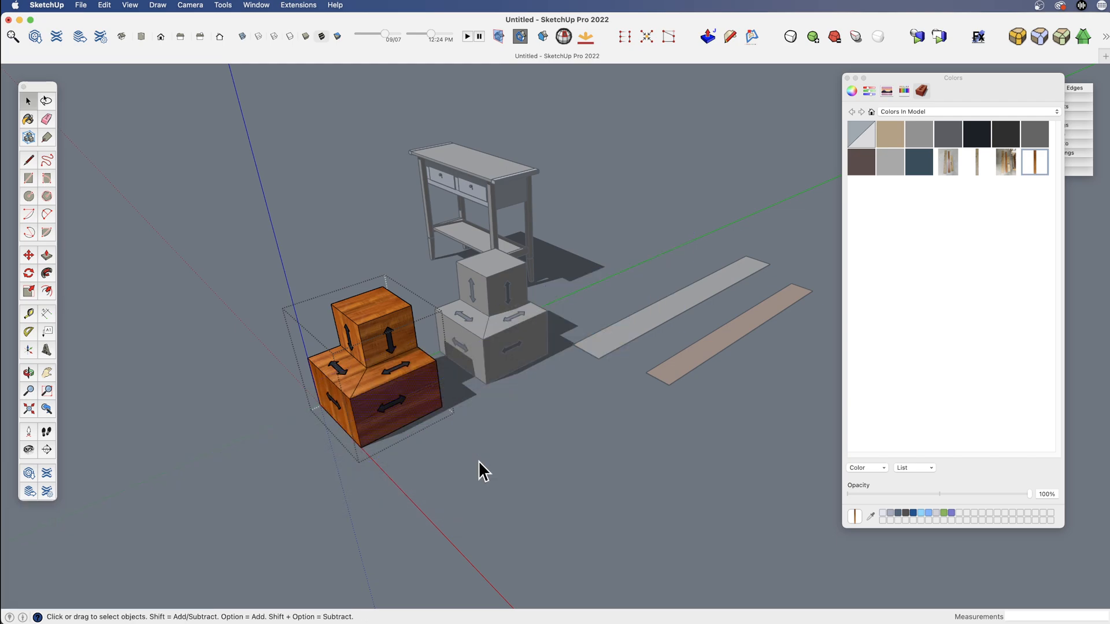
- Reopen the copied block and rotate the texture on its front-left ledge so the grain follows the ledge's arrow
middle_click_drag(372, 426, 471, 520)
scroll(490, 443, "up", 5)
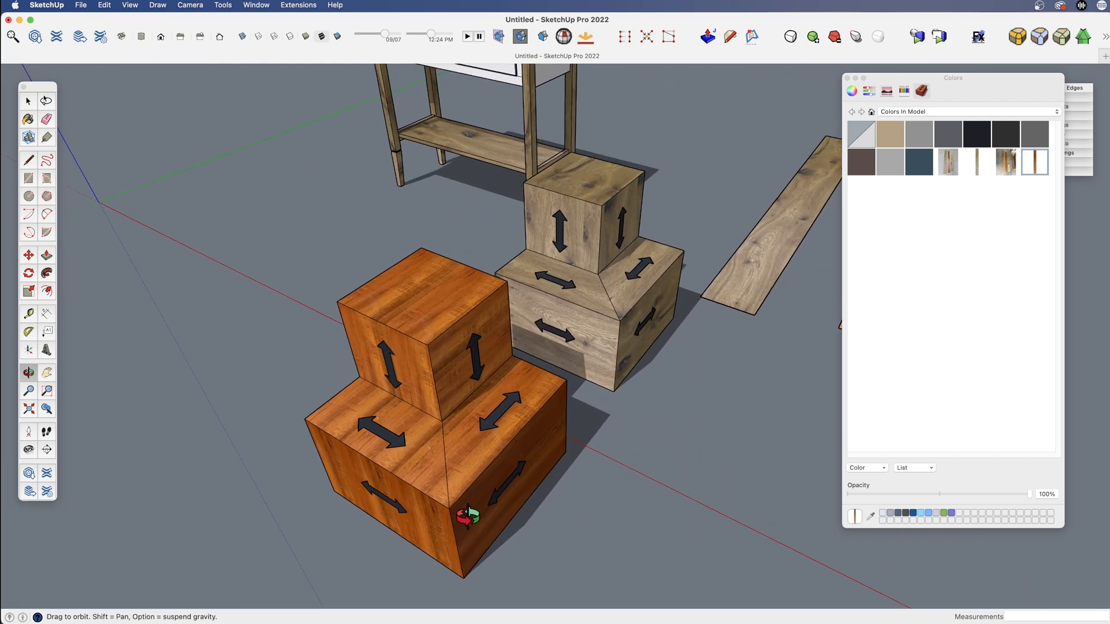
left_click(422, 439)
double_click(422, 439)
scroll(432, 397, "down", 3)
right_click(429, 406)
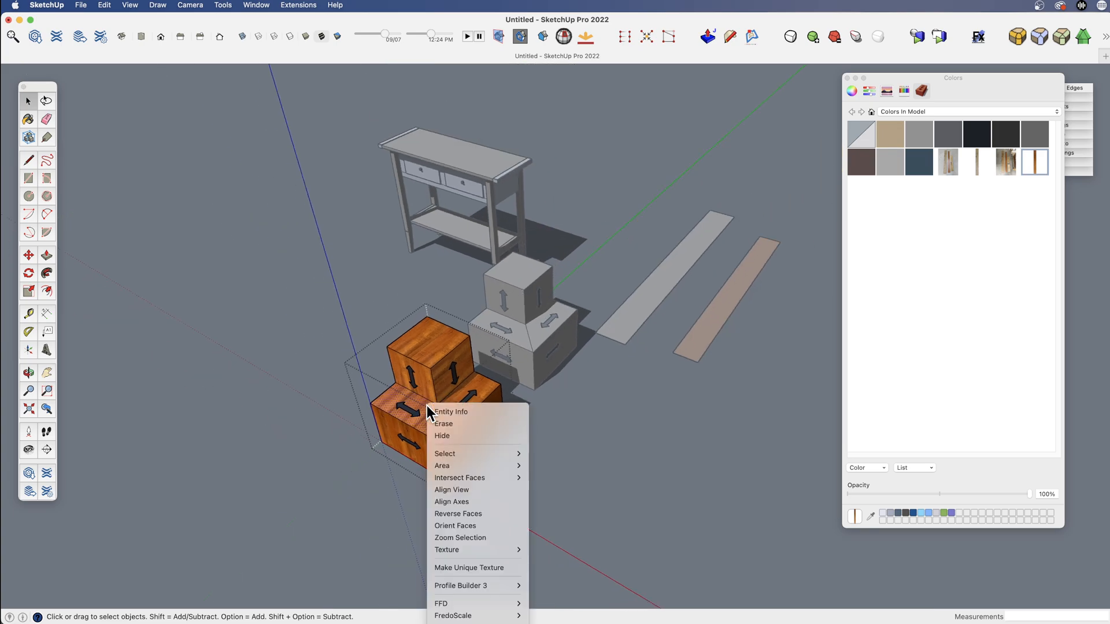
left_click(547, 549)
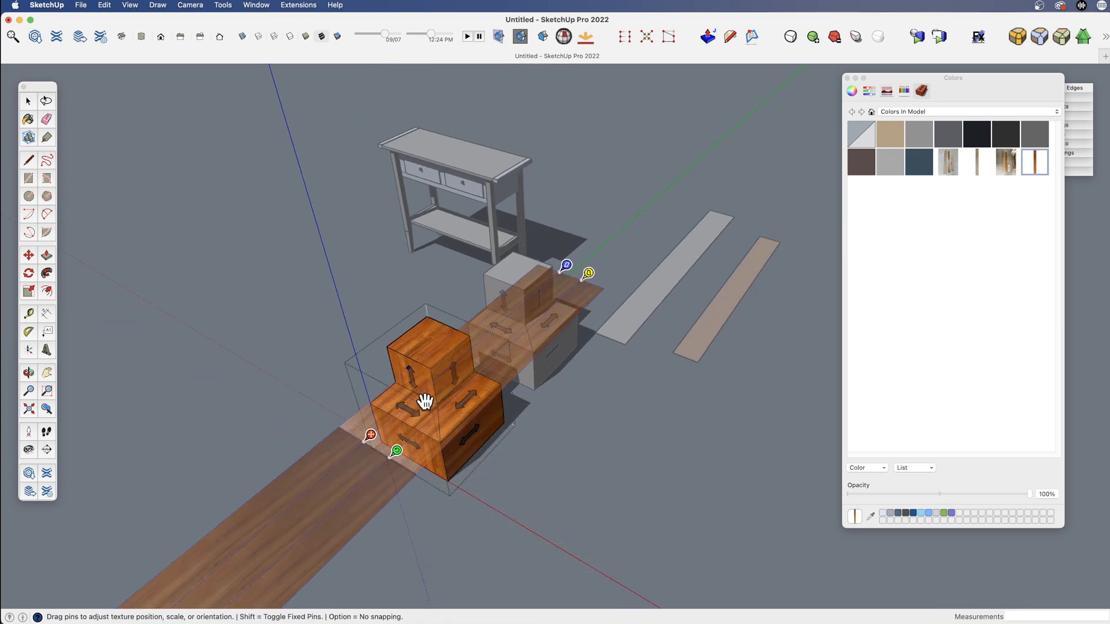
scroll(421, 396, "down", 2)
left_click_drag(408, 433, 511, 449)
right_click(440, 415)
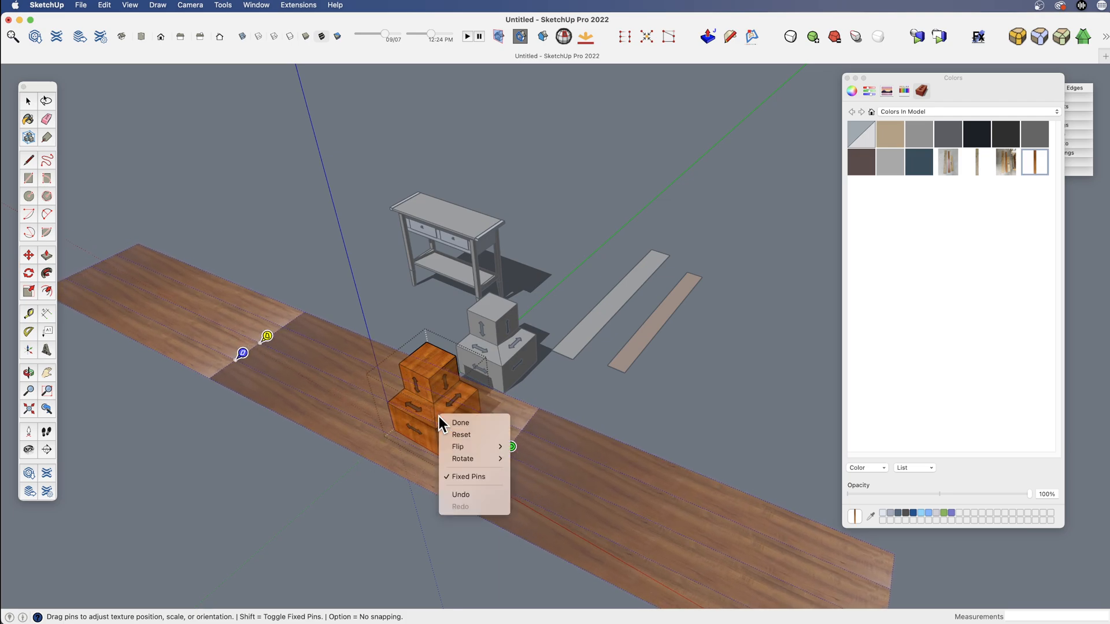
left_click(457, 423)
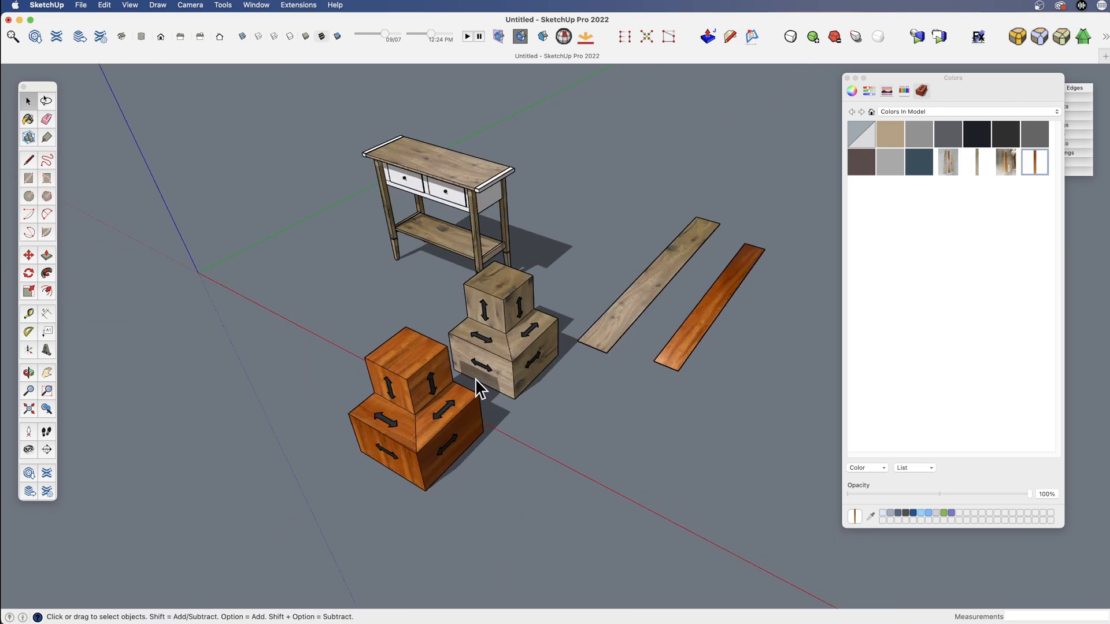
- Open the table's side panel beneath the tabletop and paint its outer face with the reddish wood texture
middle_click_drag(475, 379, 482, 349)
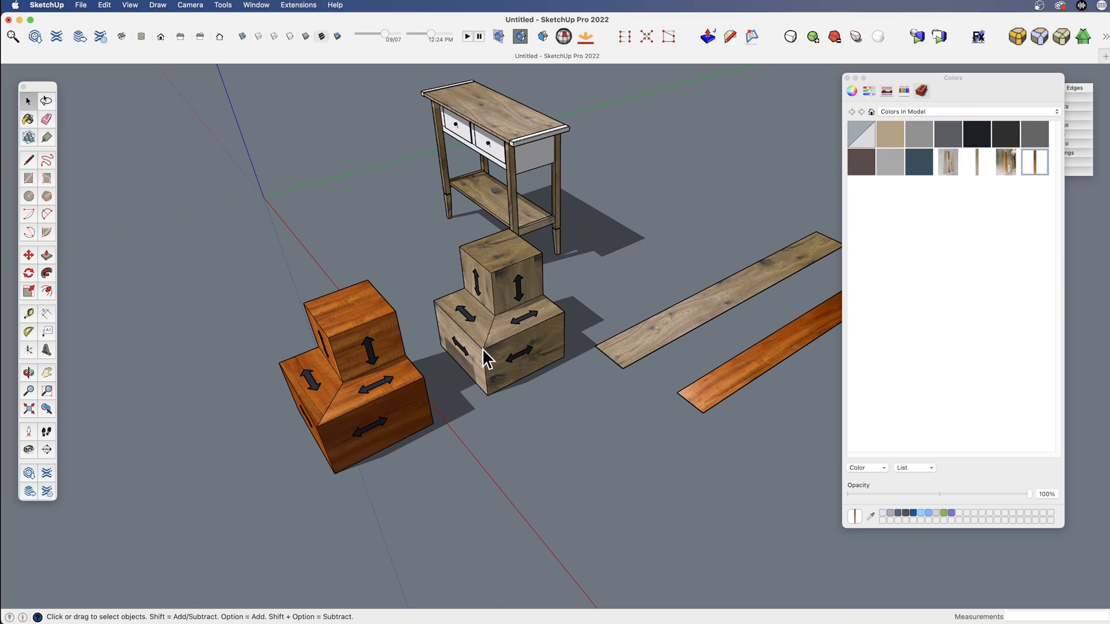
left_click(428, 412)
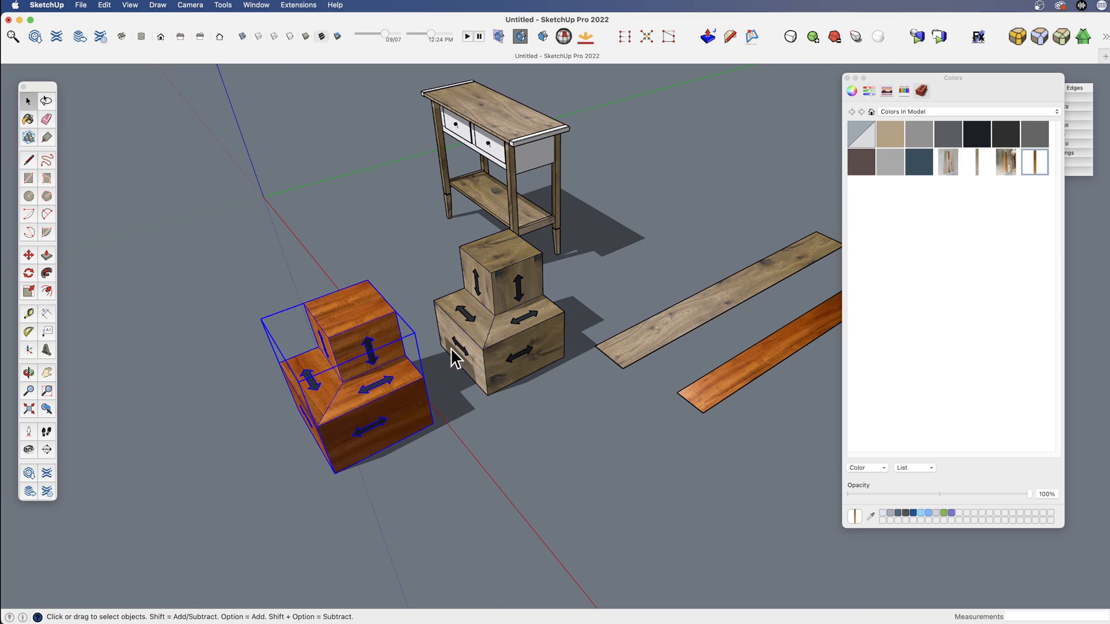
middle_click_drag(455, 389, 582, 414)
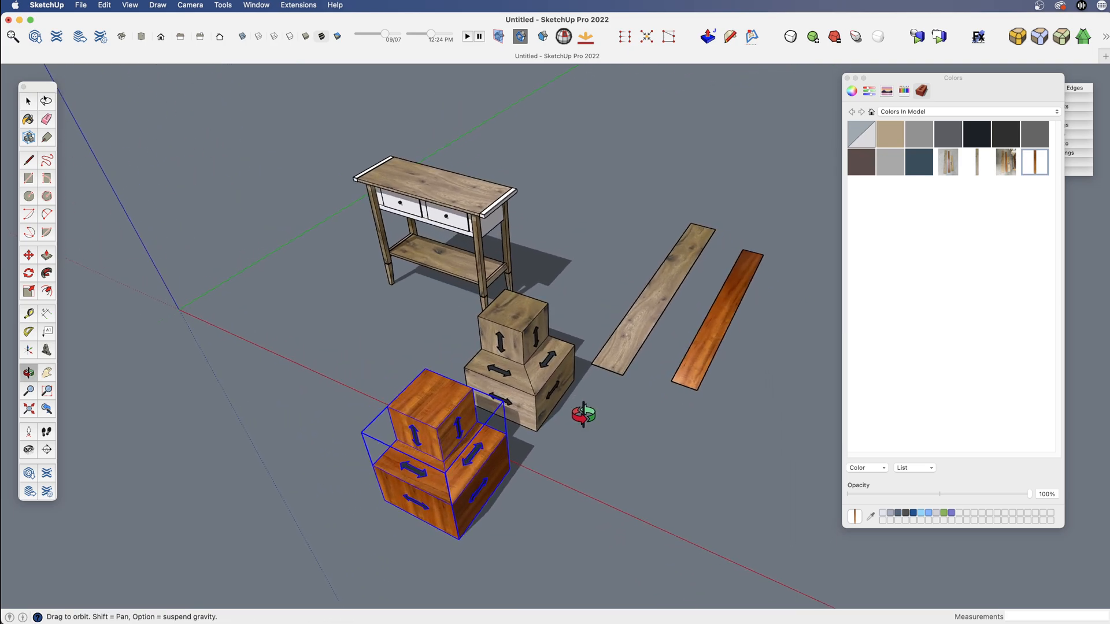
middle_click_drag(453, 387, 446, 381, "shift")
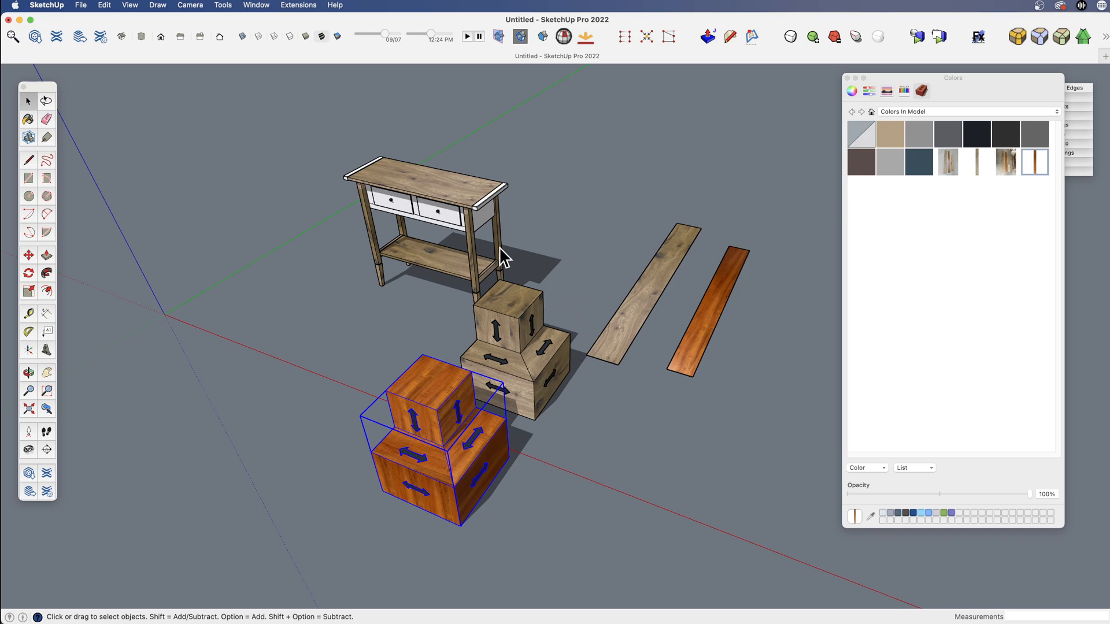
middle_click_drag(474, 220, 384, 210)
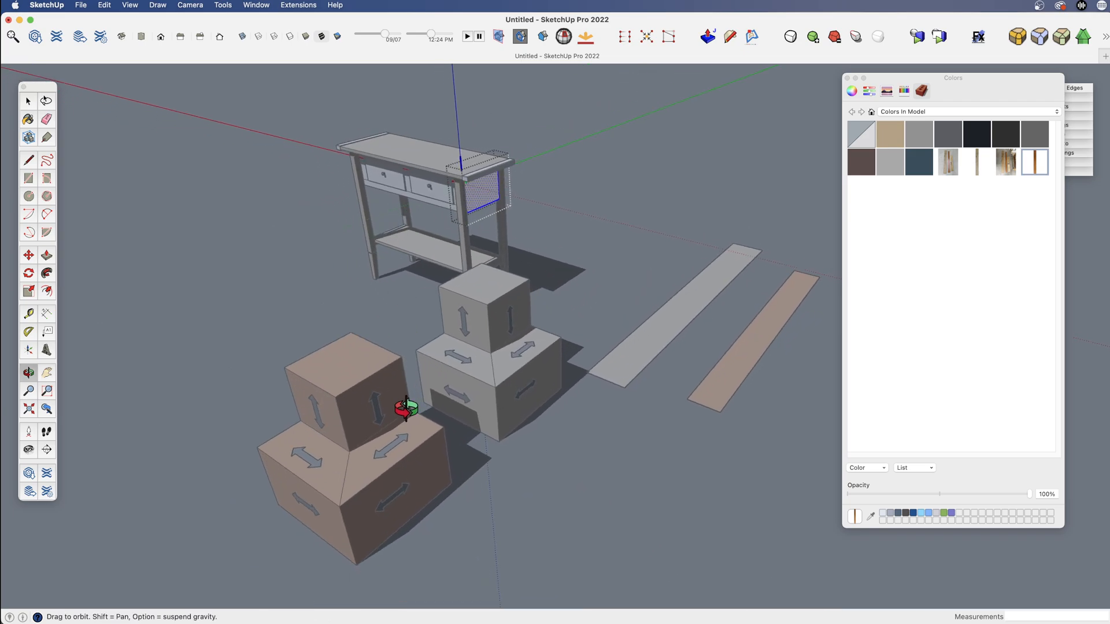
key("b")
left_click(496, 197)
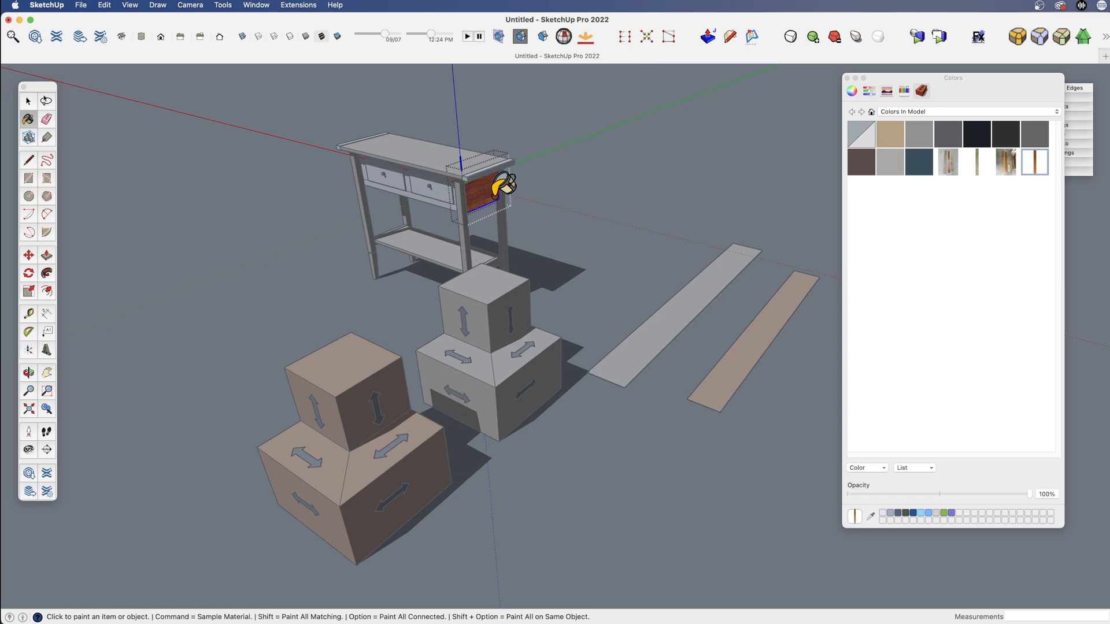
- Open the drawer frame and try painting its front face with the reddish wood sampled from the copied block's lower front-left side
scroll(445, 200, "up", 3)
key("space")
left_click(436, 206)
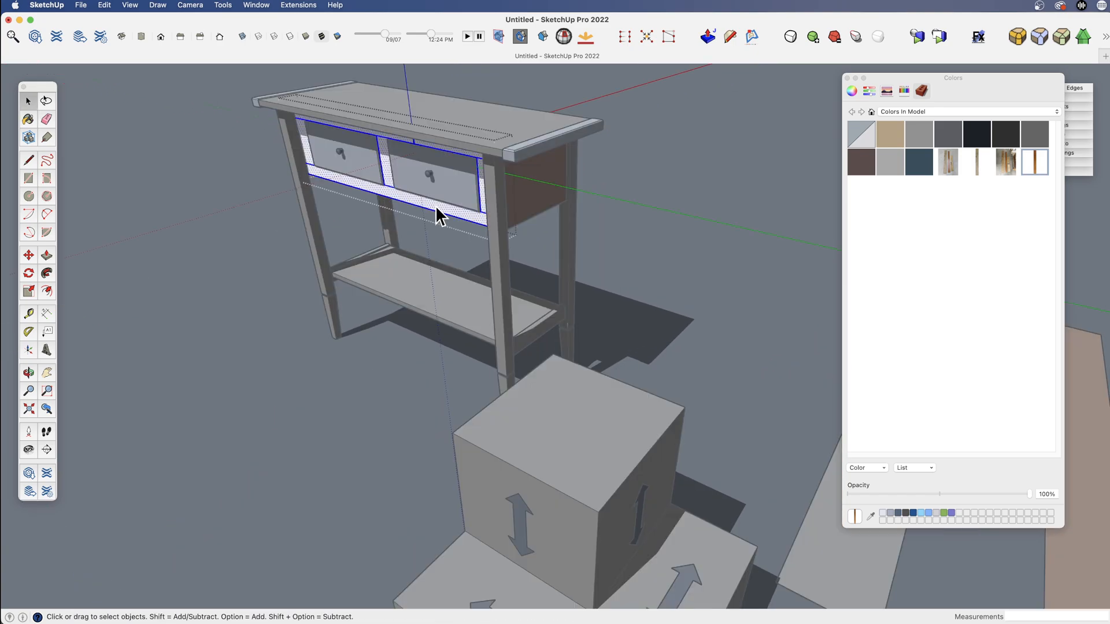
scroll(435, 206, "down", 5)
key("b")
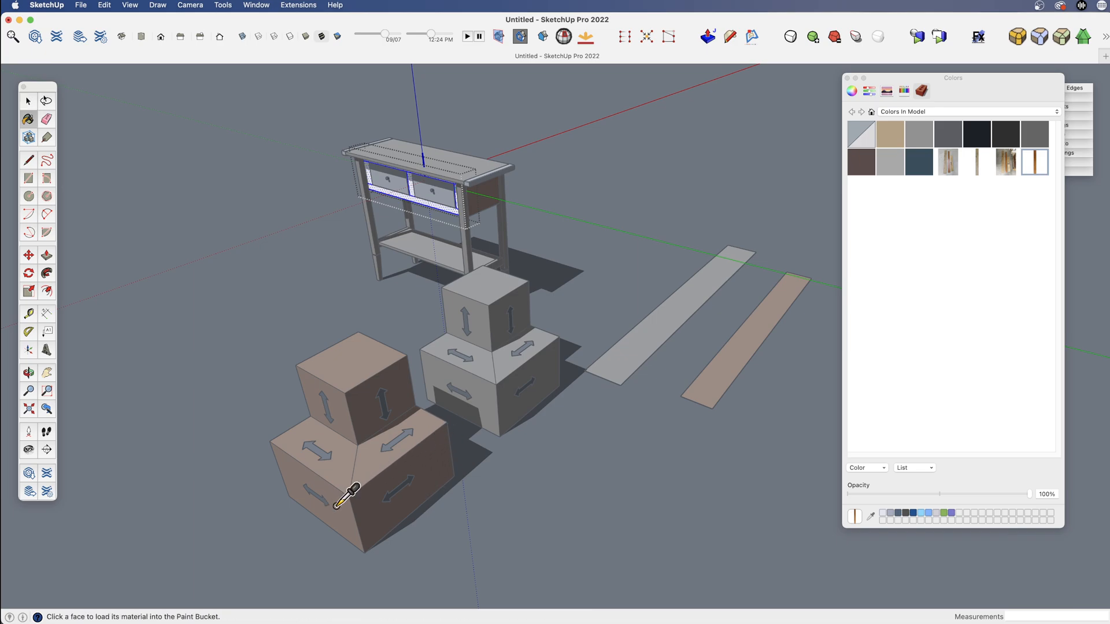
left_click(427, 191)
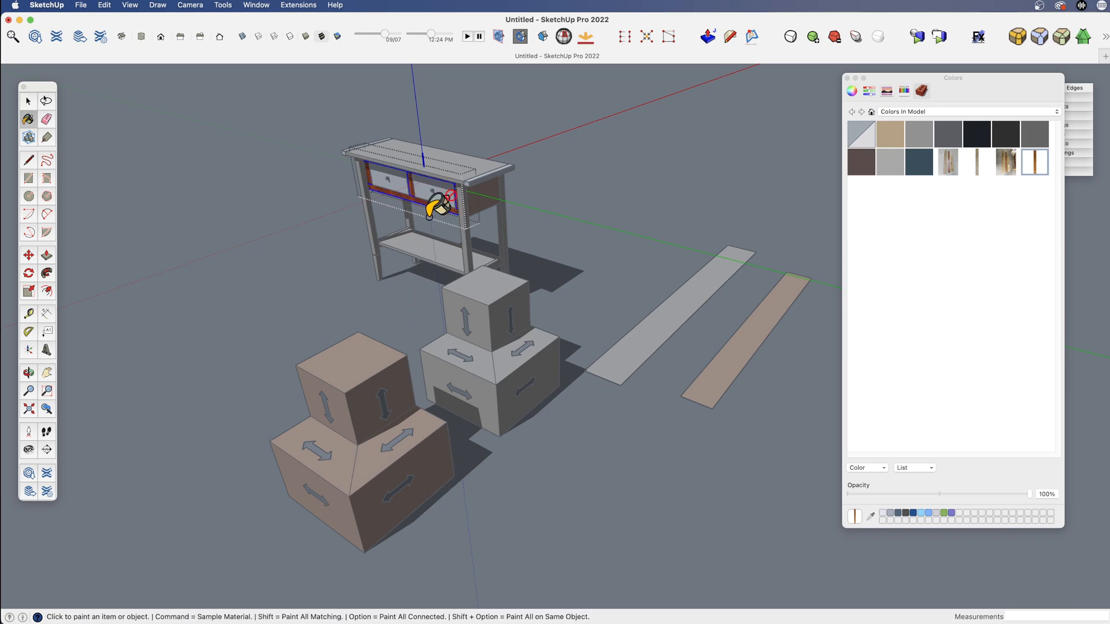
scroll(405, 211, "up", 8)
scroll(531, 209, "down", 8)
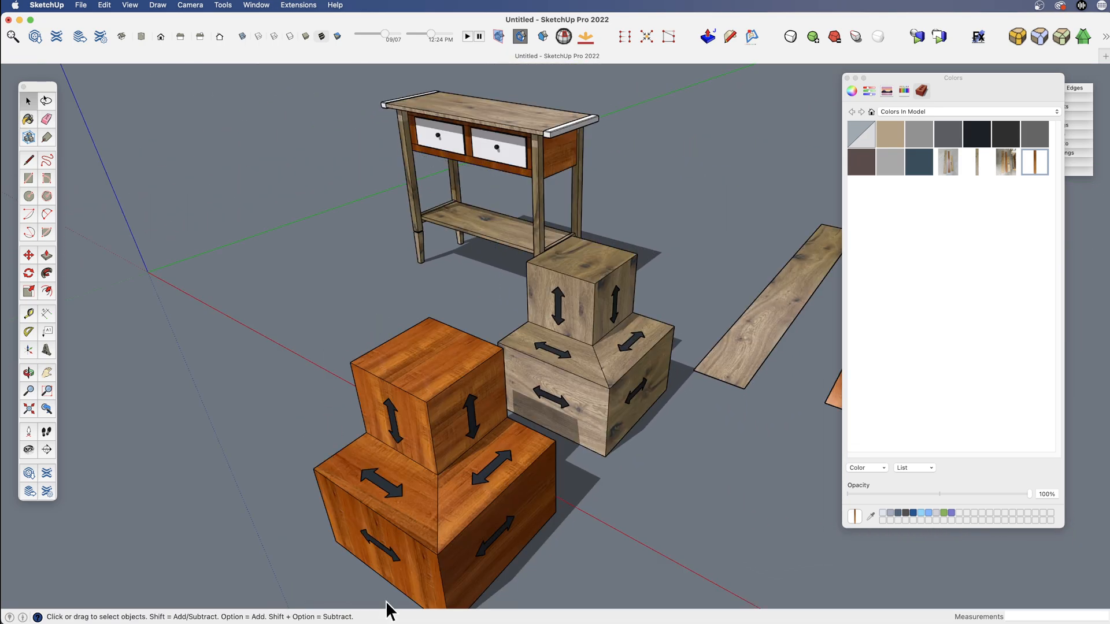
- Open the copied block and repaint its lower front-left side with the ledge's texture so the grain follows the horizontal arrow
double_click(404, 565)
middle_click_drag(405, 565, 412, 465)
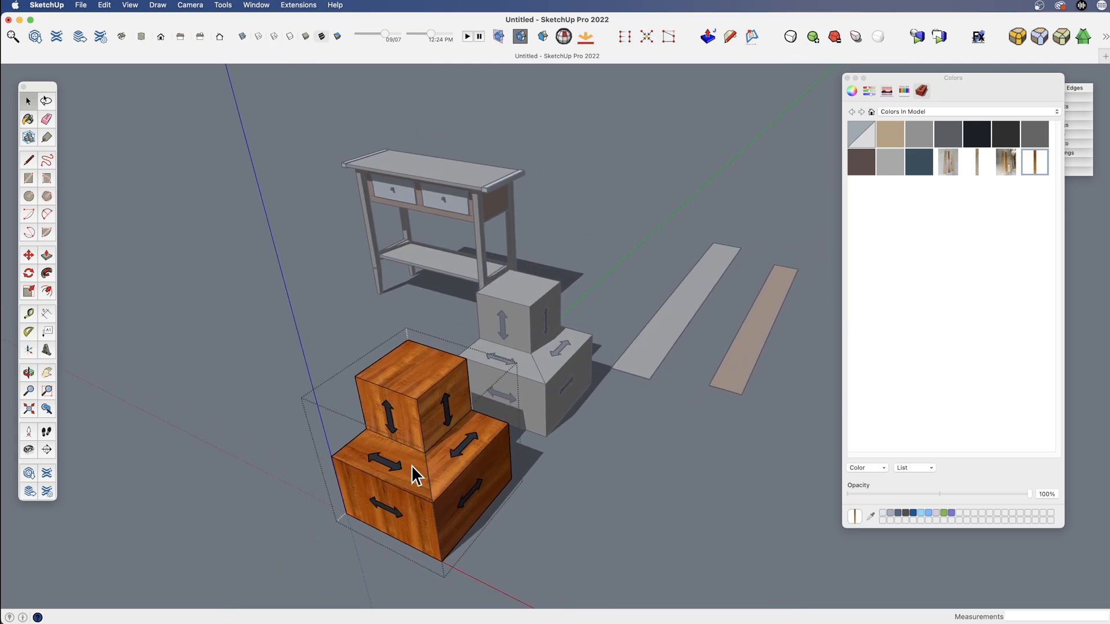
left_click(410, 478)
key("b")
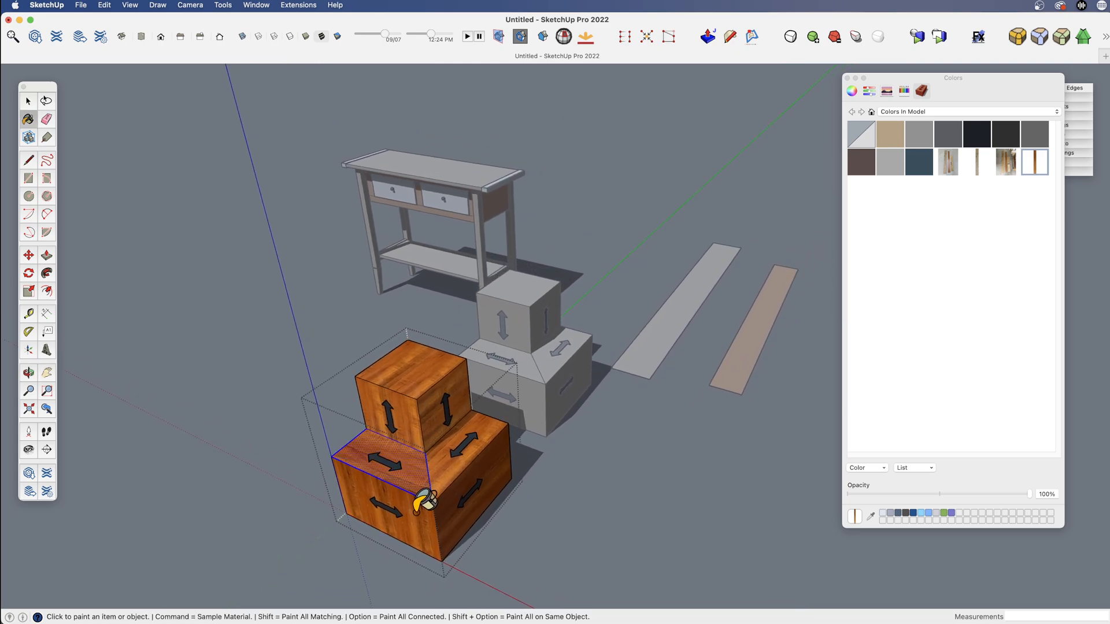
key("space")
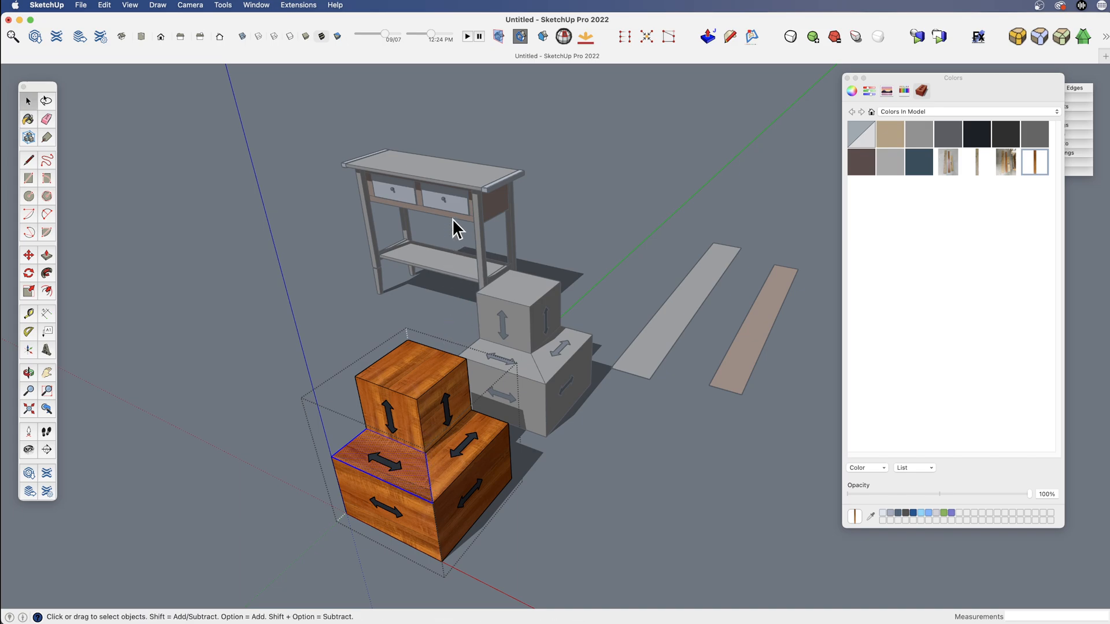
- Reopen the drawer frame and paint its front face with the horizontal-grain reddish wood sampled from the copied block
double_click(421, 207)
key("b")
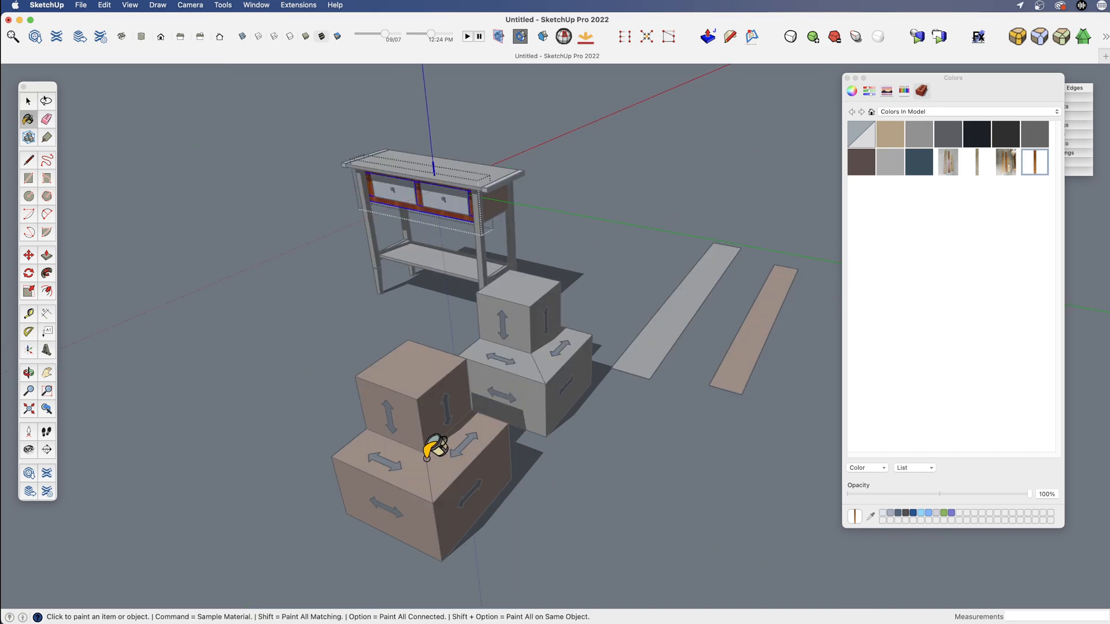
key("space")
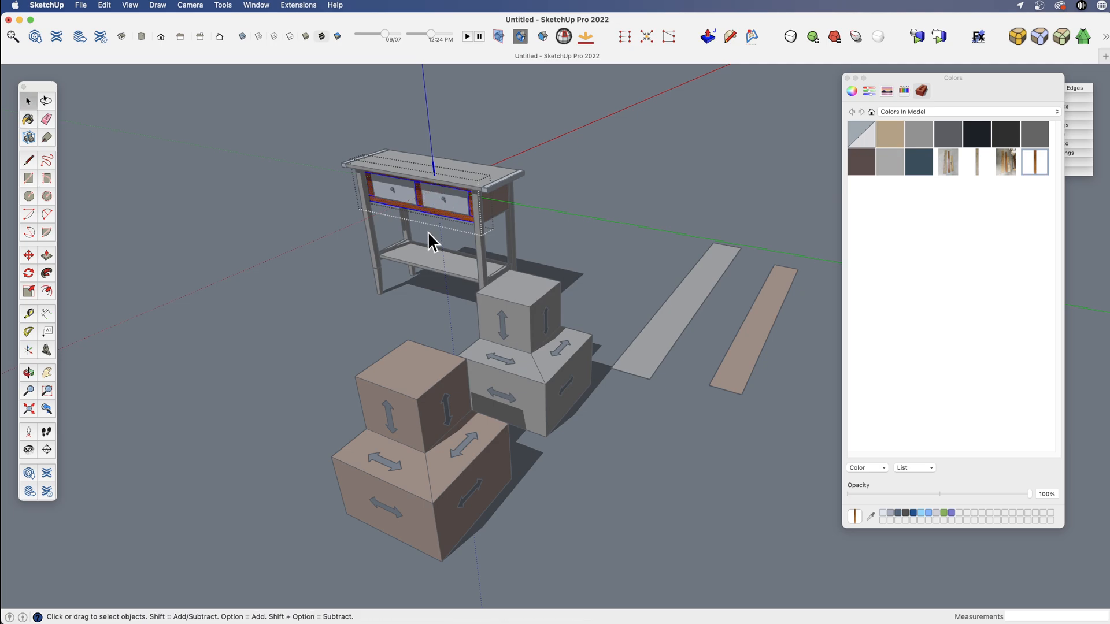
- Paint the drawer frame's upright stiles with the vertical-grain reddish wood sampled from the copied block's upper cube and close the frame
scroll(383, 162, "up", 5)
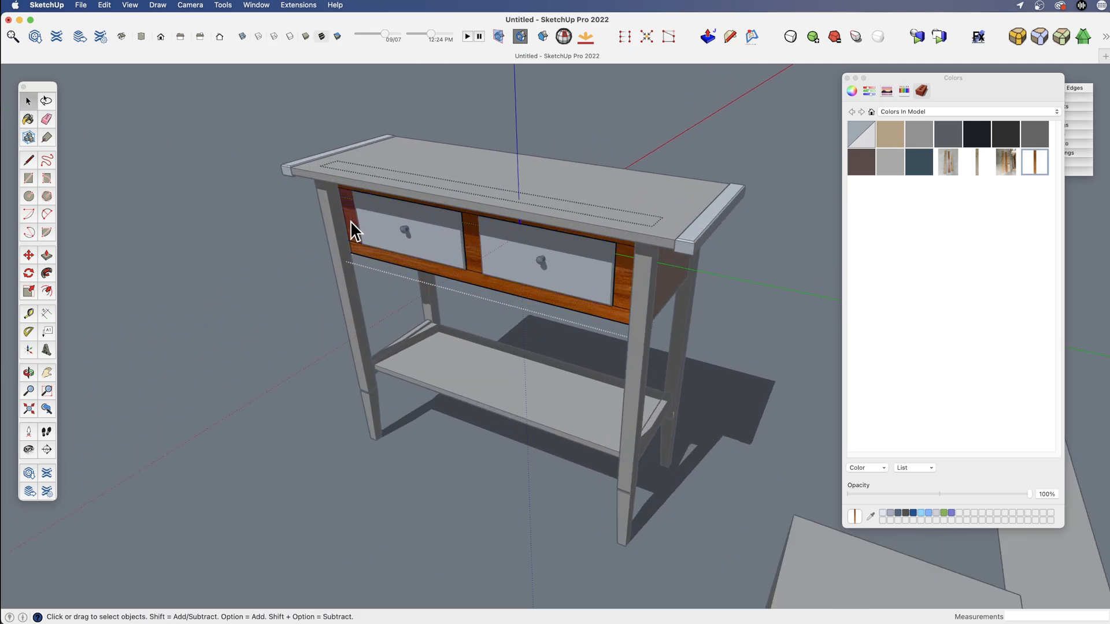
scroll(624, 278, "down", 6)
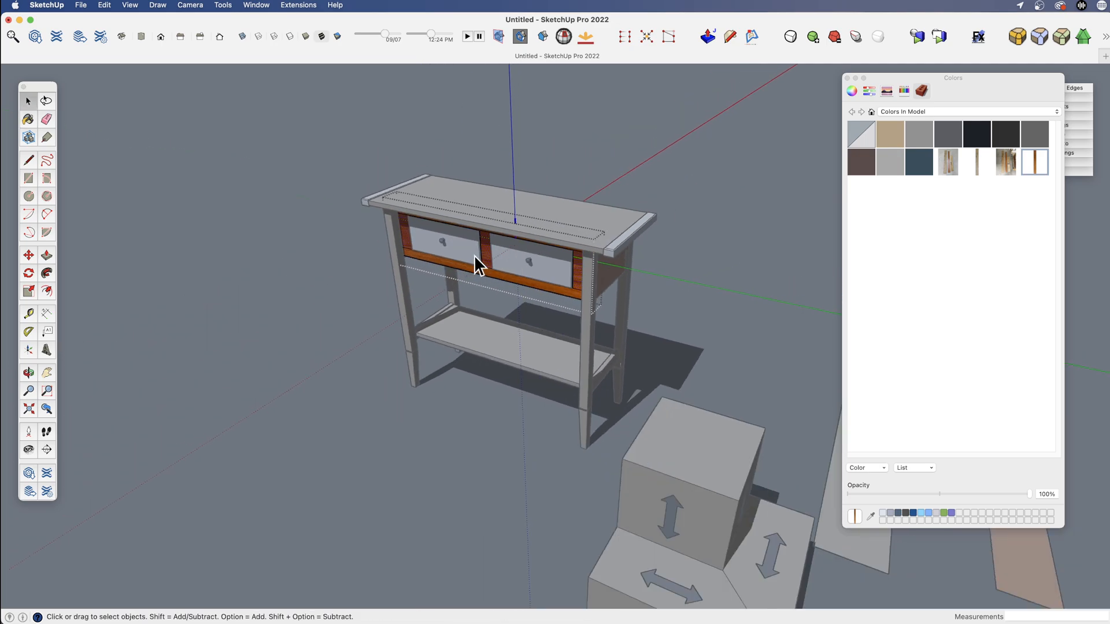
key("b")
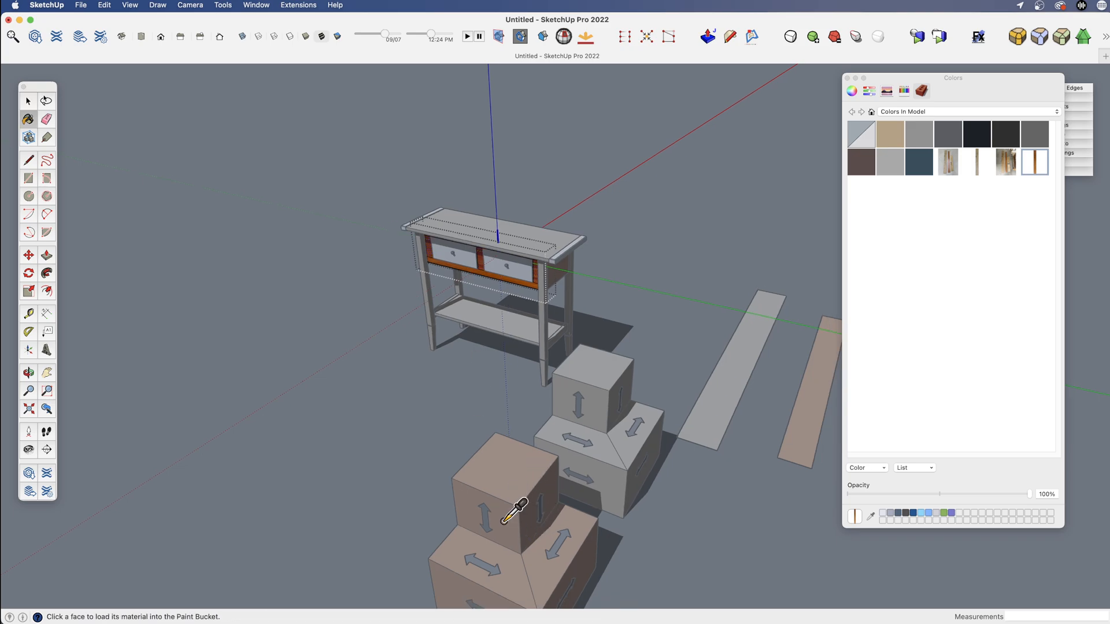
scroll(461, 231, "up", 2)
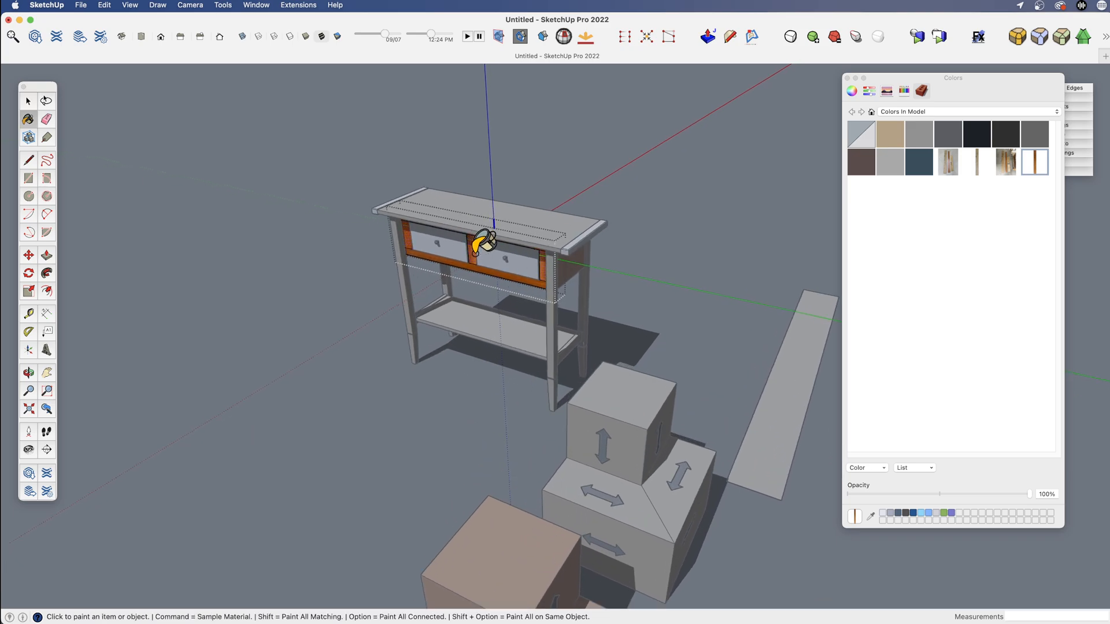
key("space")
left_click(480, 388)
scroll(469, 325, "down", 8)
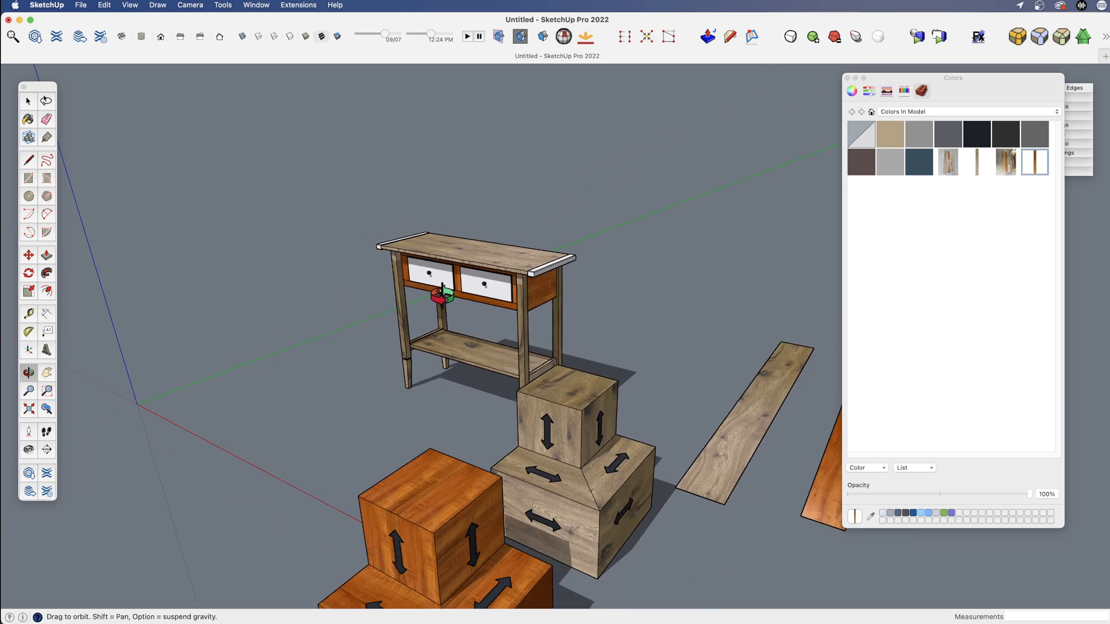
scroll(447, 358, "up", 3)
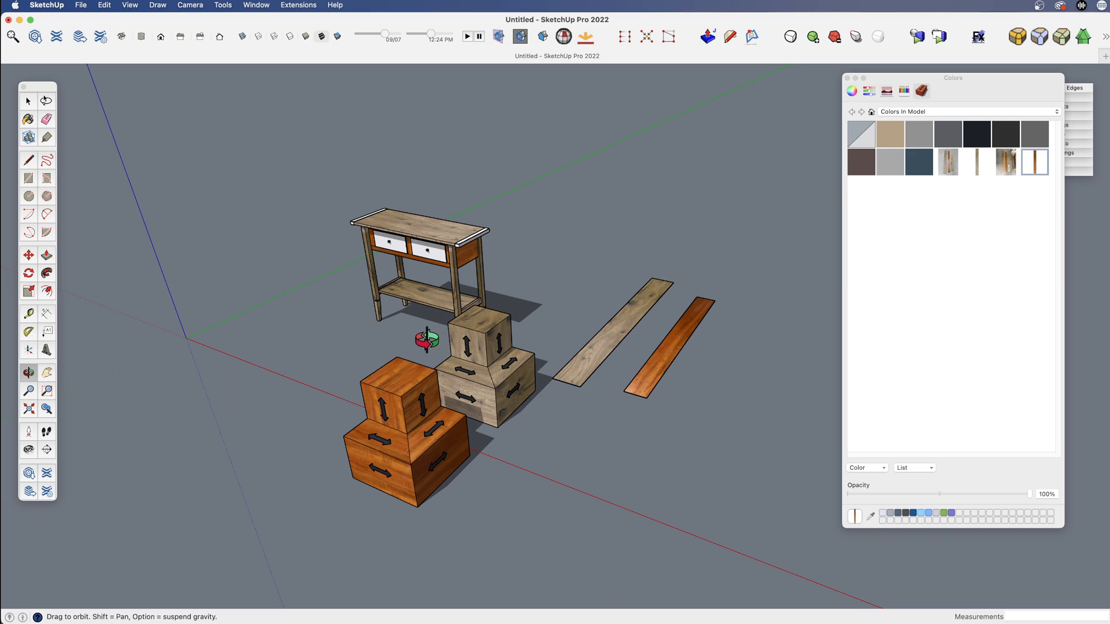
scroll(421, 344, "up", 3)
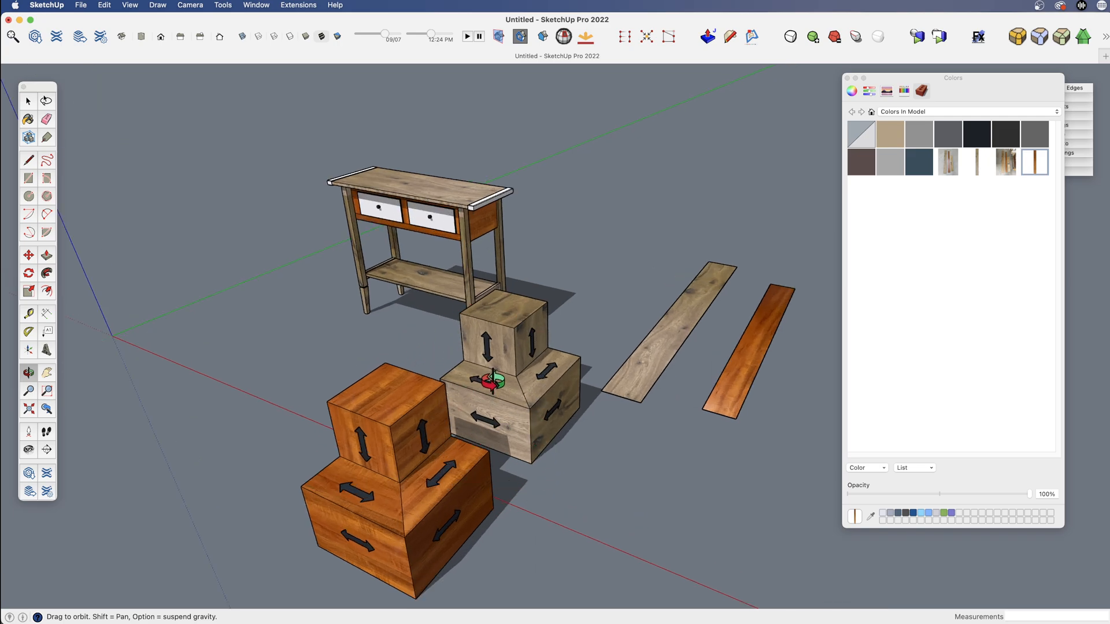
left_click_drag(517, 391, 480, 407)
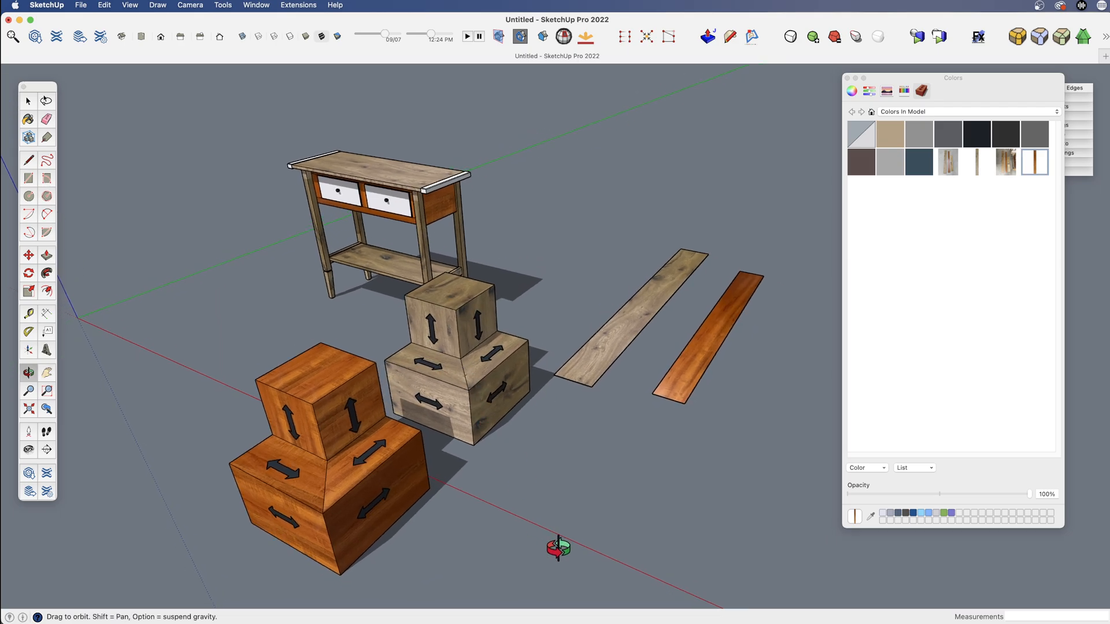